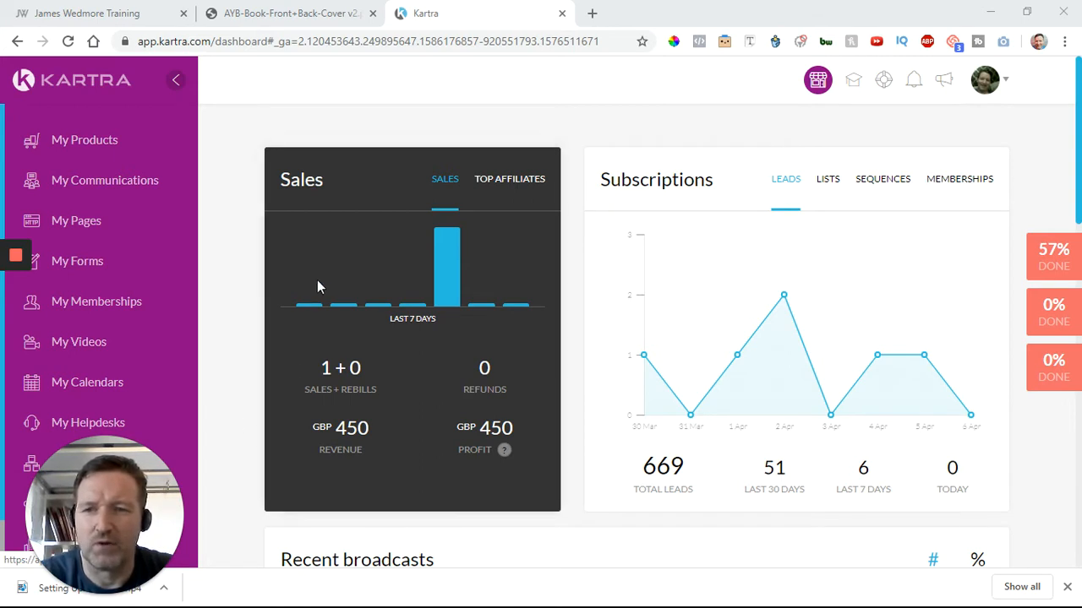
# Open the My Pages section and look through the existing pages
pyautogui.click(82, 219)
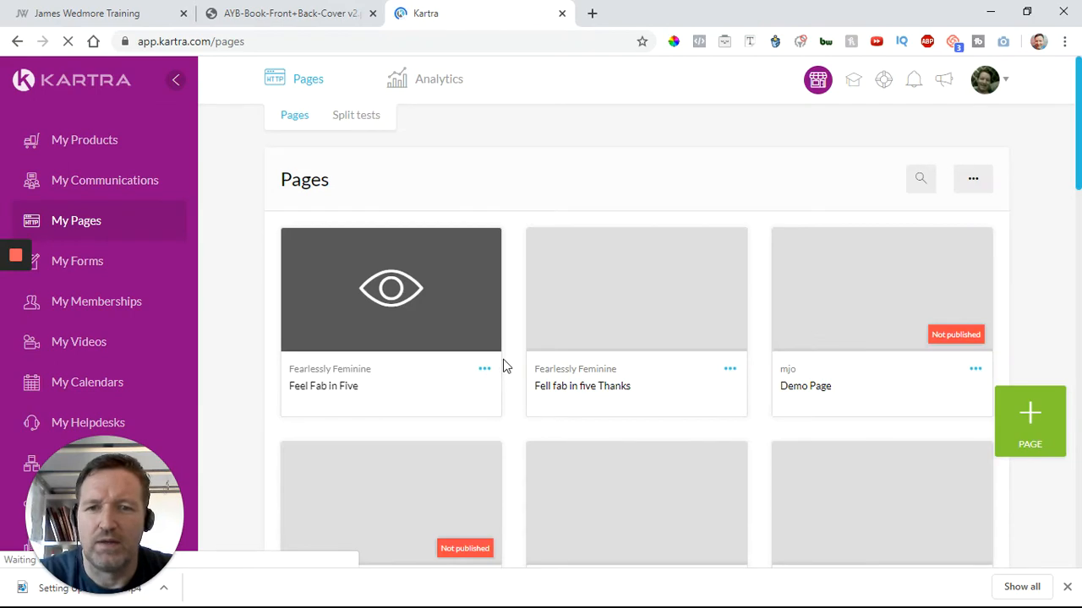
pyautogui.scroll(-3, 634, 418)
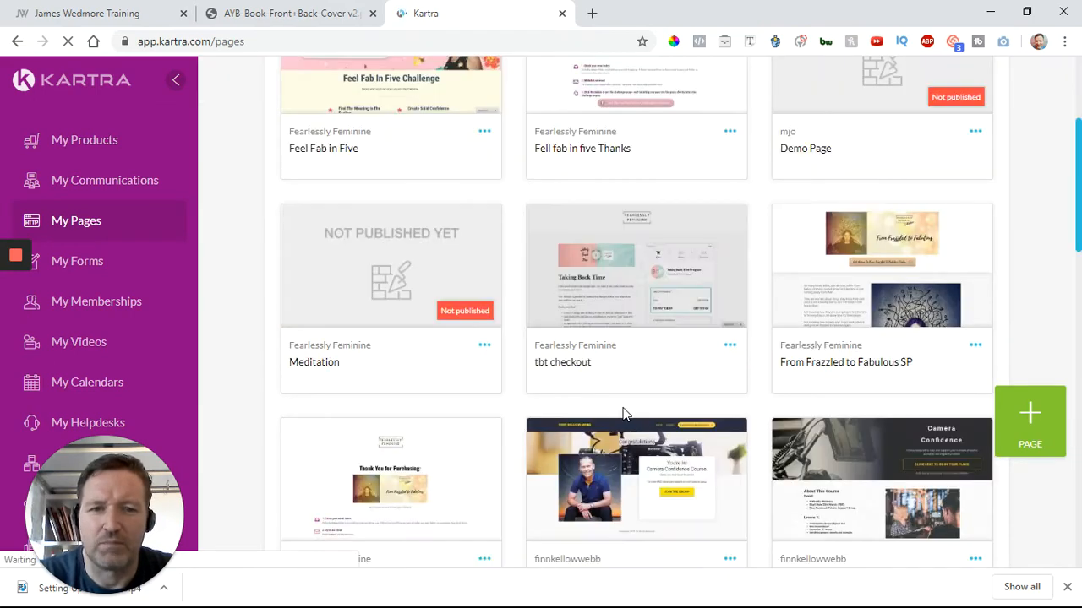
pyautogui.scroll(-4, 622, 413)
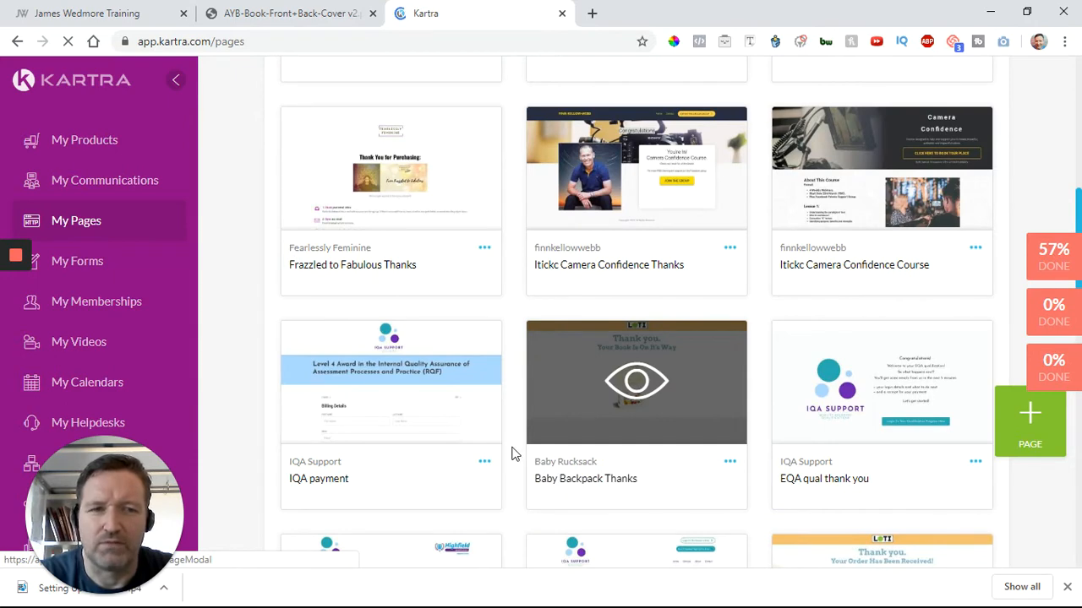
pyautogui.scroll(-2, 512, 453)
pyautogui.scroll(6, 512, 454)
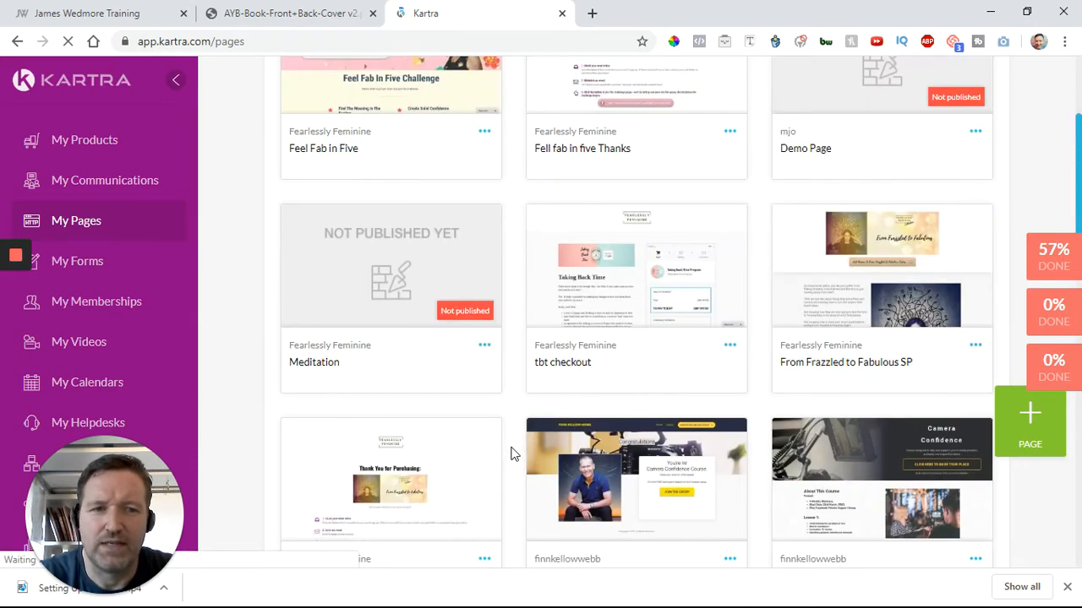
pyautogui.scroll(-2, 737, 408)
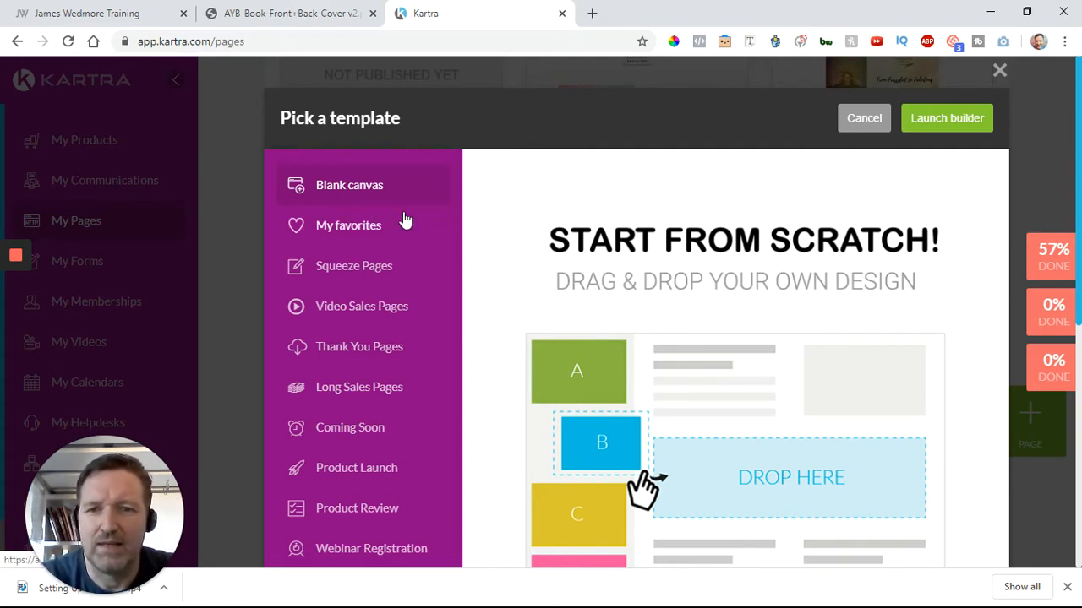
# Examine the template categories for a new page, viewing the Squeeze Pages, Video Sales Pages and Coming Soon templates
pyautogui.scroll(-2, 406, 220)
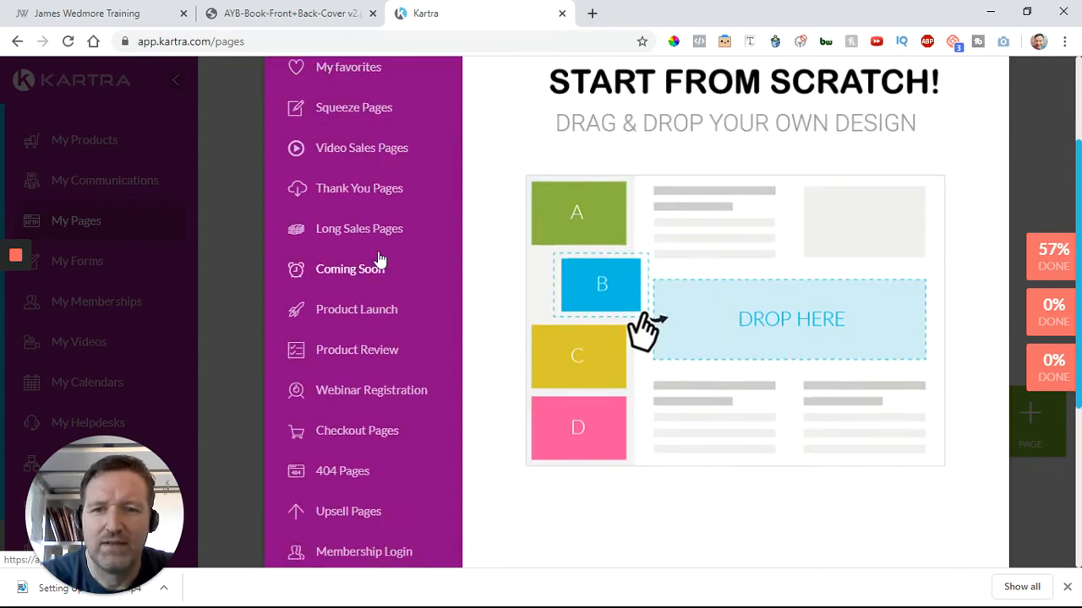
pyautogui.scroll(2, 380, 258)
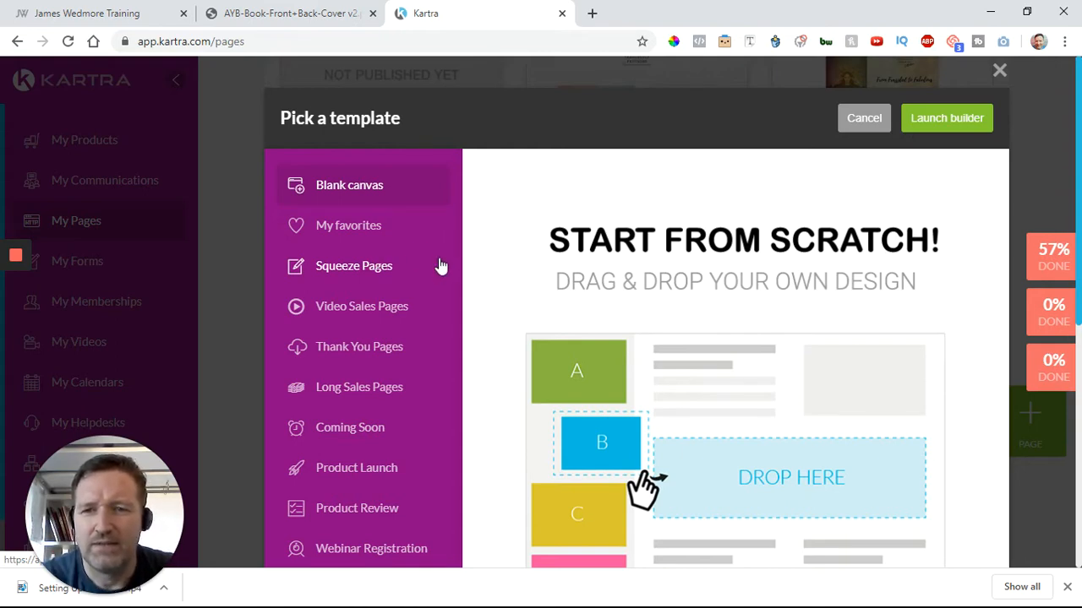
pyautogui.click(342, 283)
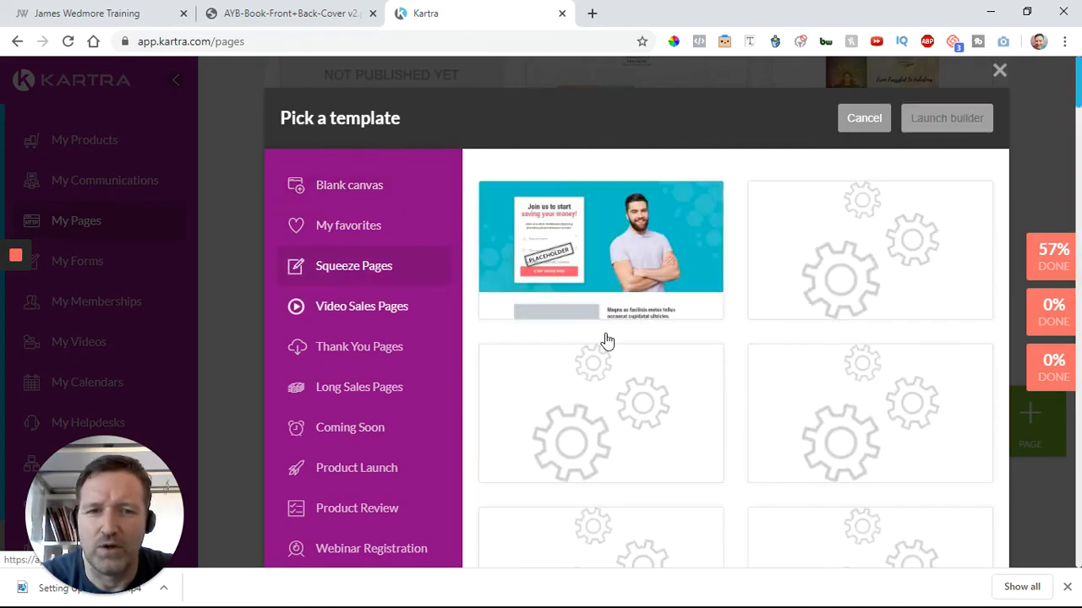
pyautogui.click(369, 311)
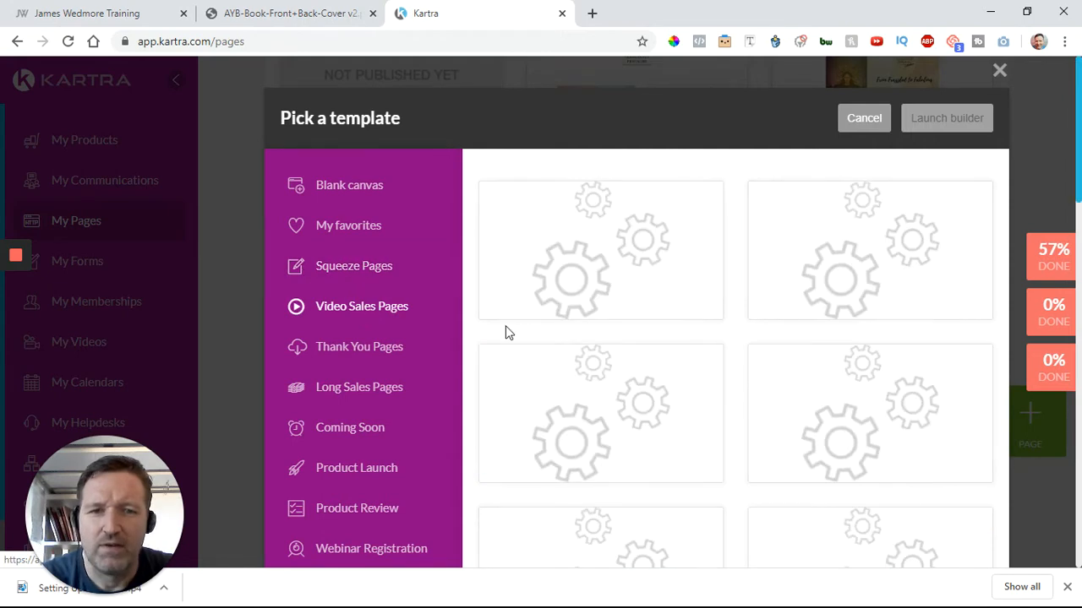
pyautogui.moveTo(499, 302)
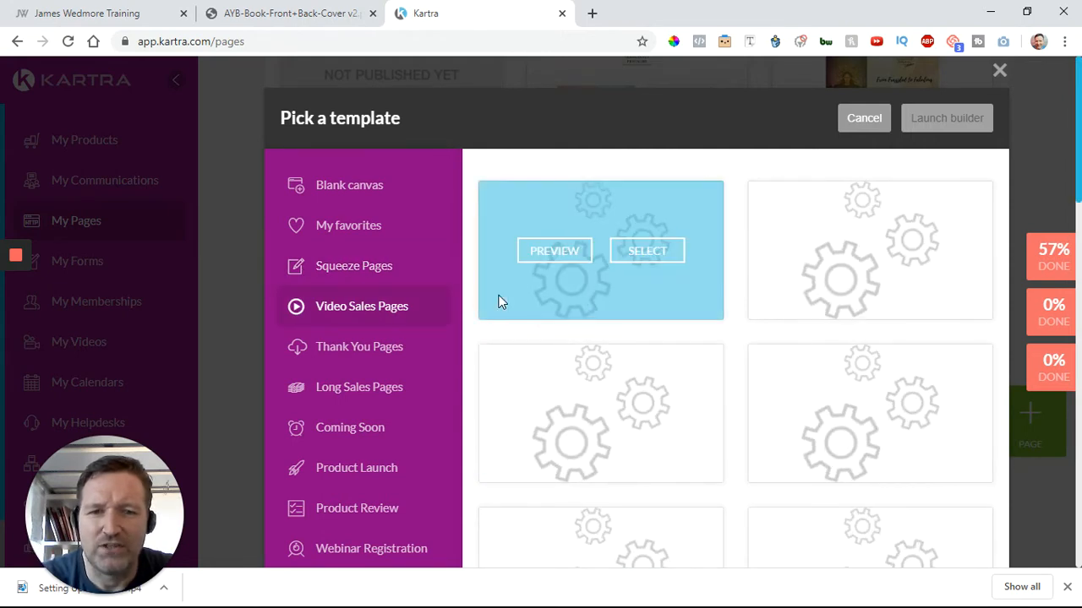
pyautogui.scroll(-2, 500, 301)
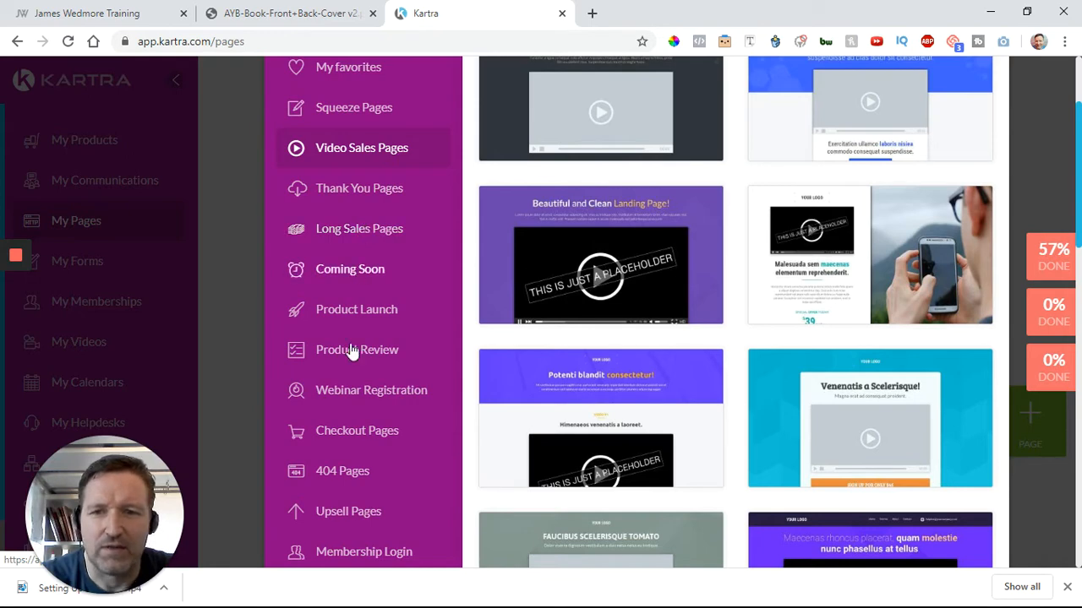
pyautogui.click(350, 268)
pyautogui.scroll(2, 555, 326)
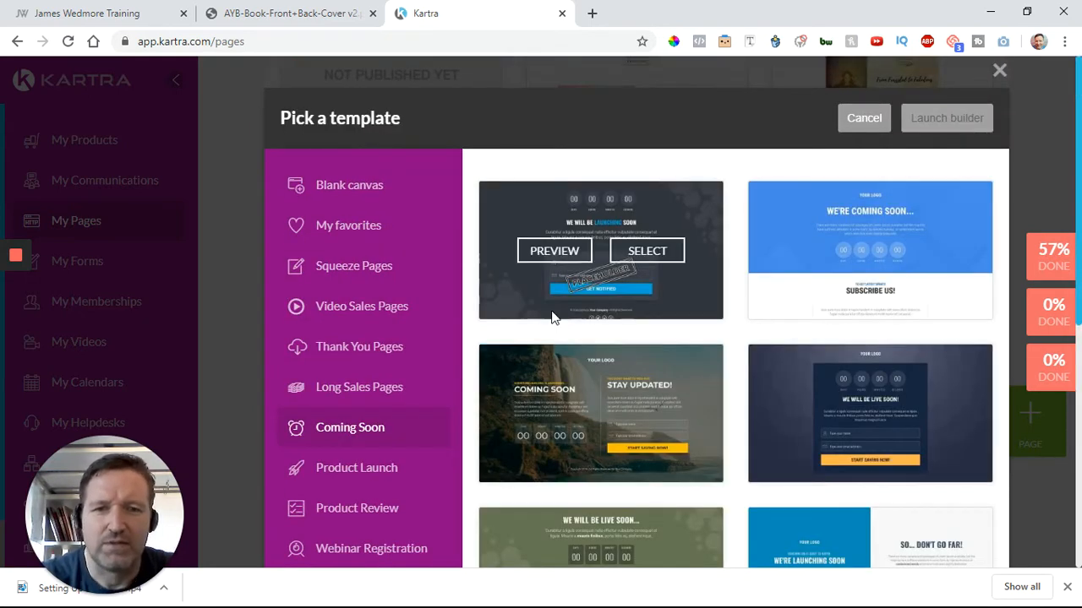
# Look over the Coming Soon templates and the full list of template categories down to Personal Branding
pyautogui.scroll(-1, 551, 315)
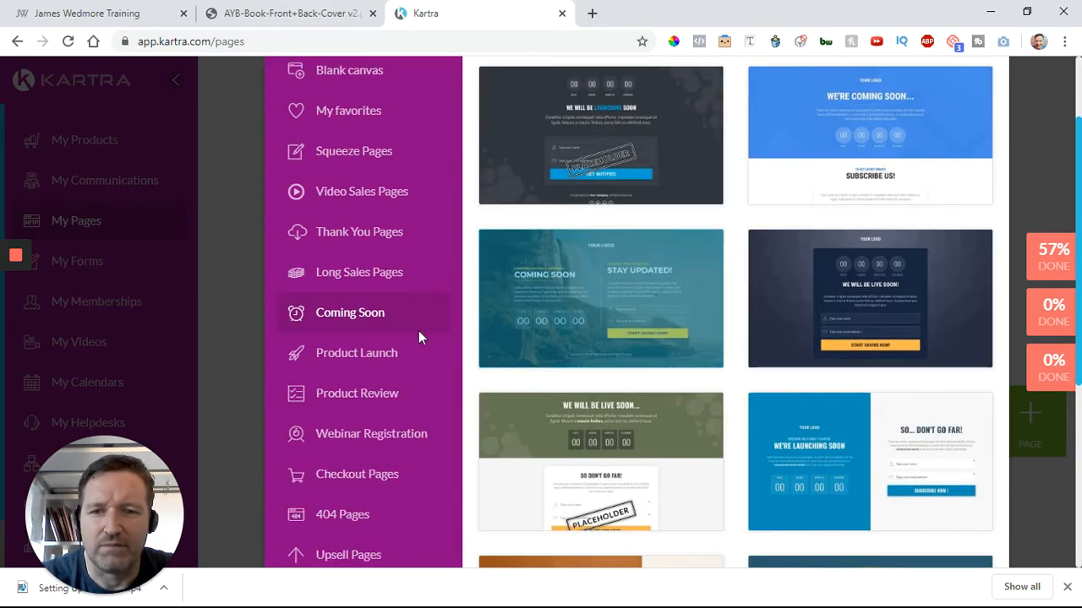
pyautogui.scroll(-1, 416, 332)
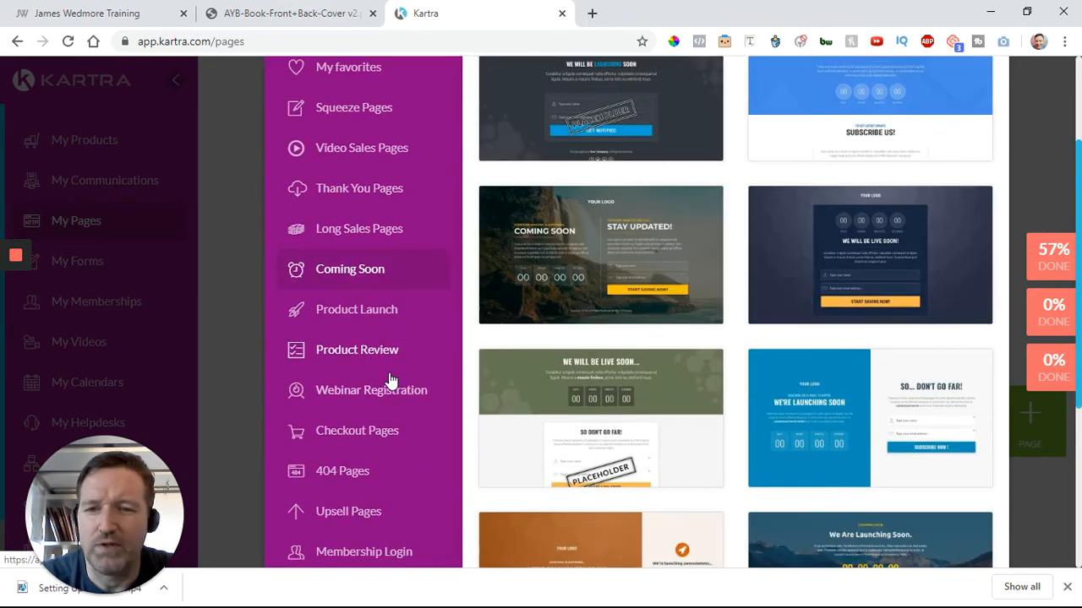
pyautogui.scroll(-1, 392, 378)
pyautogui.scroll(-1, 369, 355)
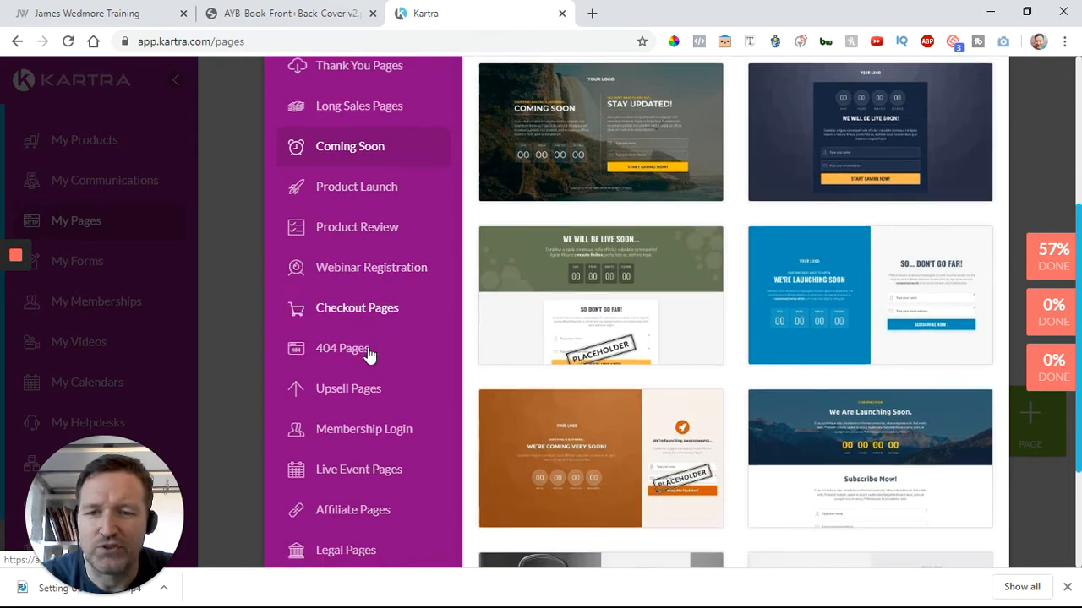
pyautogui.scroll(-1, 364, 338)
pyautogui.scroll(-1, 359, 325)
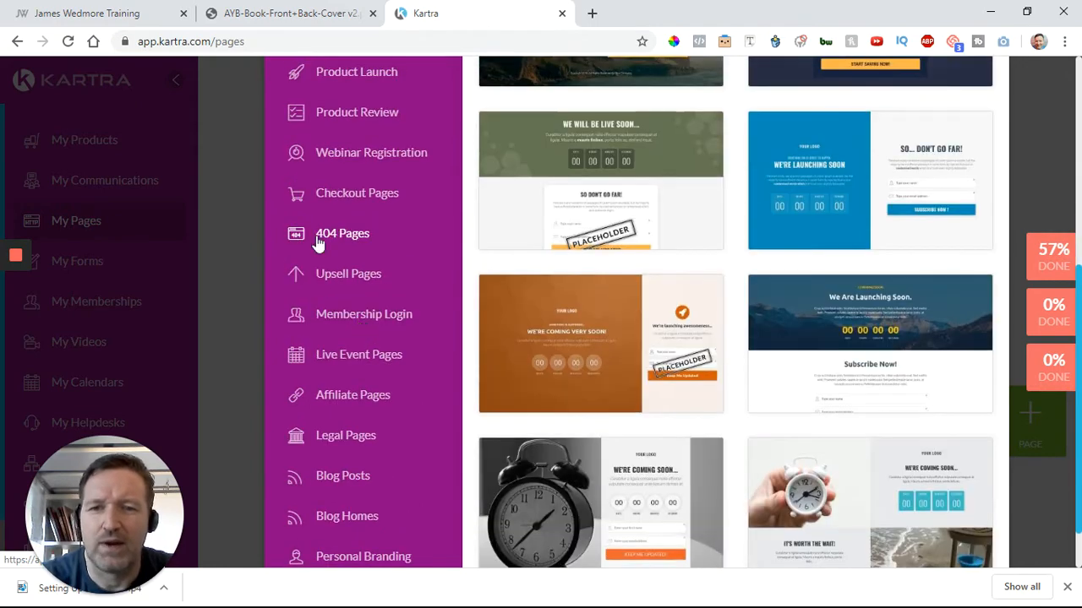
pyautogui.scroll(-1, 420, 317)
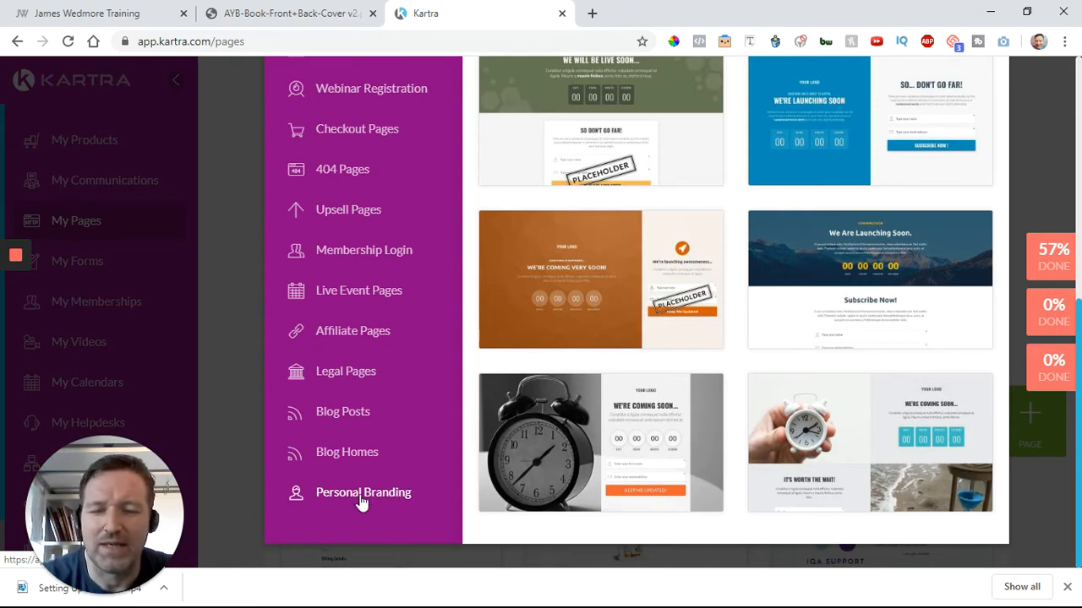
pyautogui.scroll(4, 362, 501)
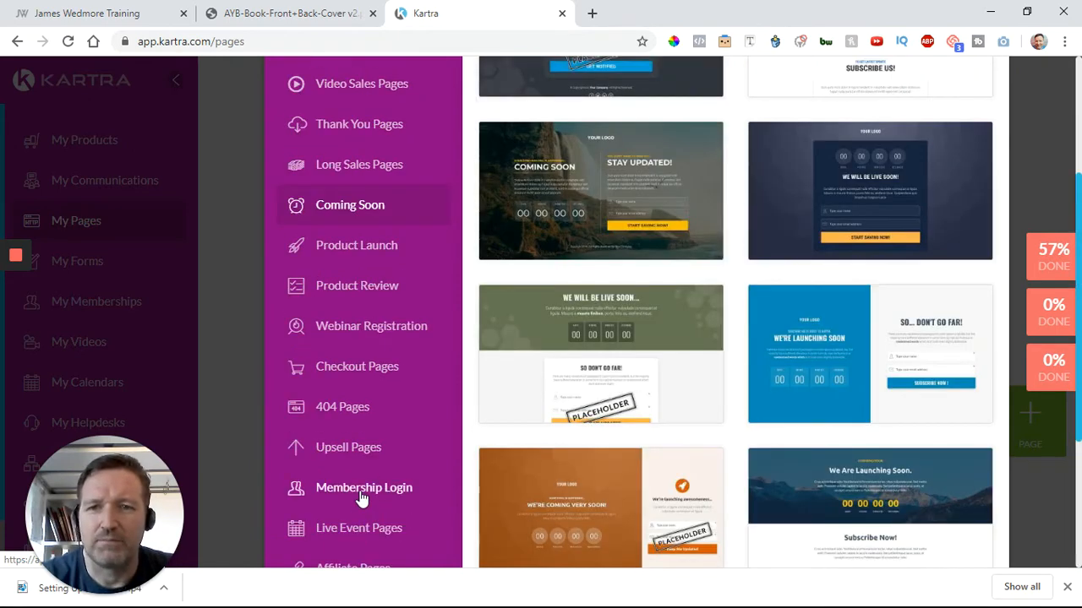
pyautogui.scroll(2, 361, 495)
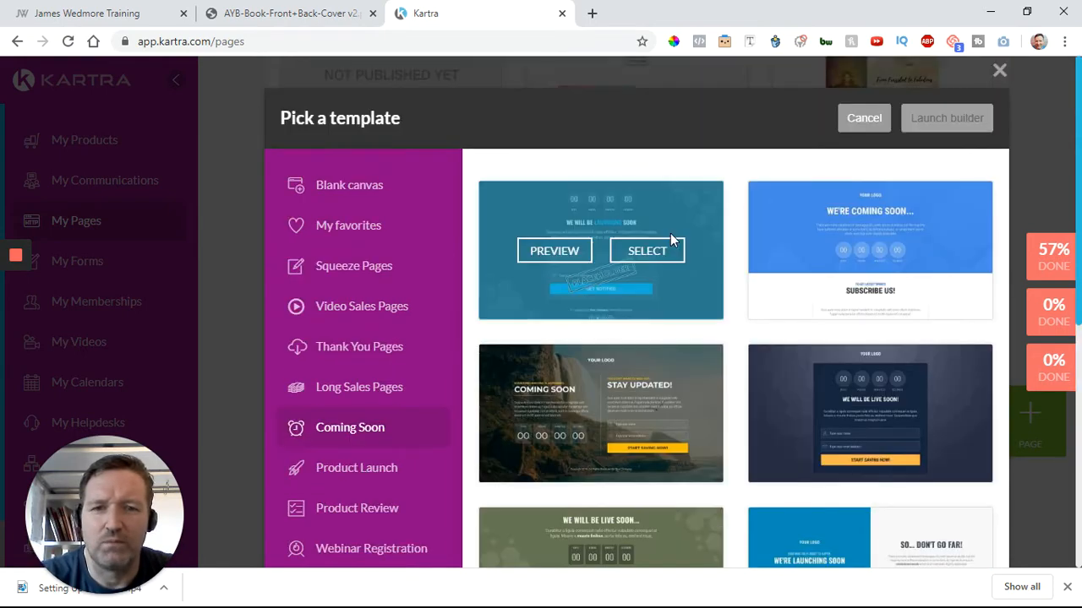
# Show the Squeeze Pages templates and look through them as far as the free ebook design
pyautogui.click(364, 268)
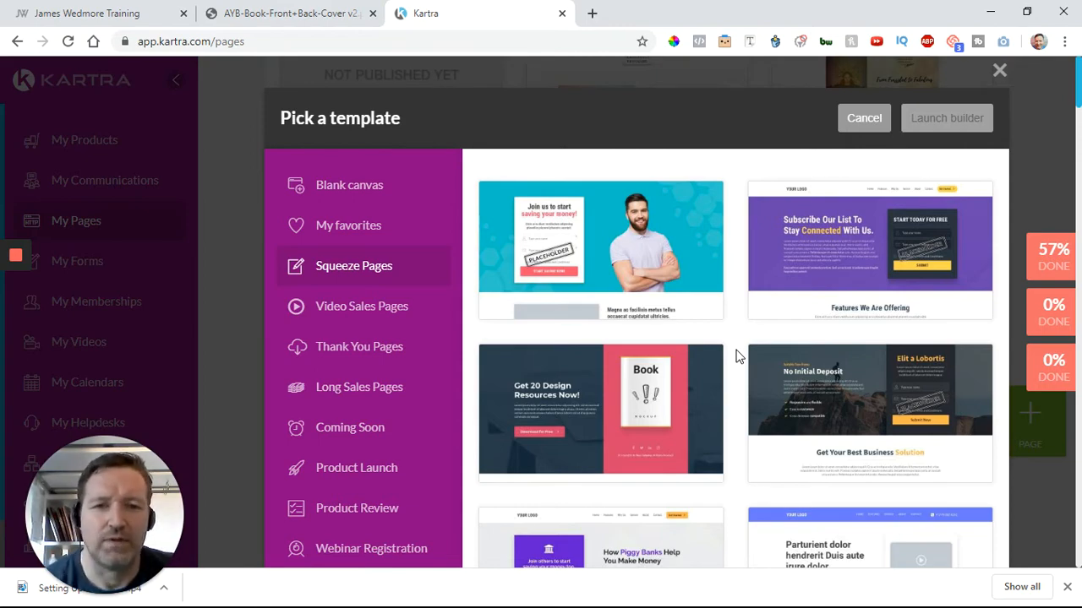
pyautogui.scroll(-2, 737, 356)
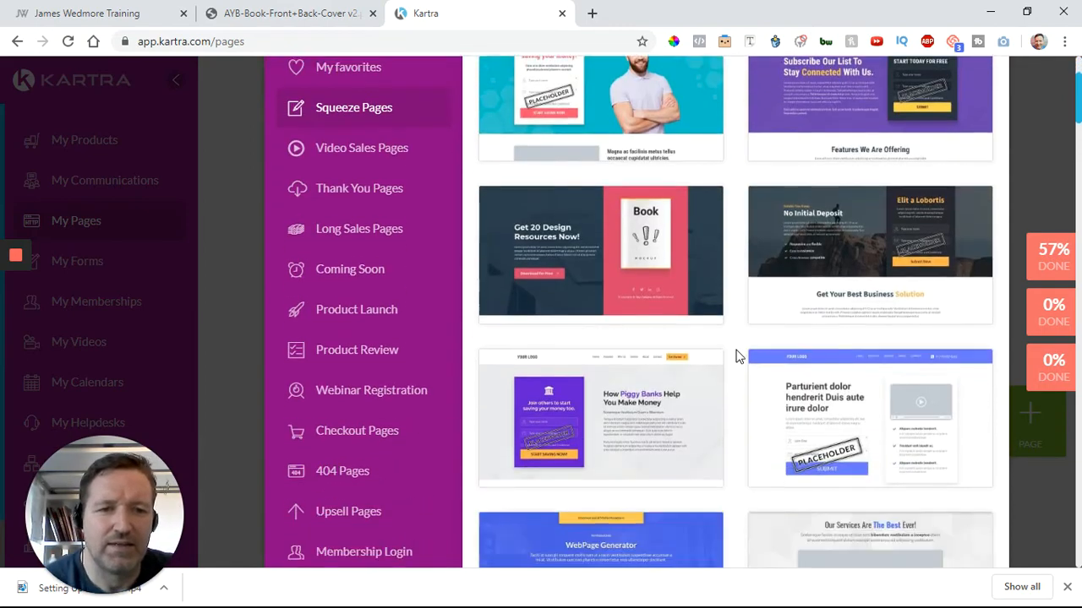
pyautogui.scroll(-2, 737, 356)
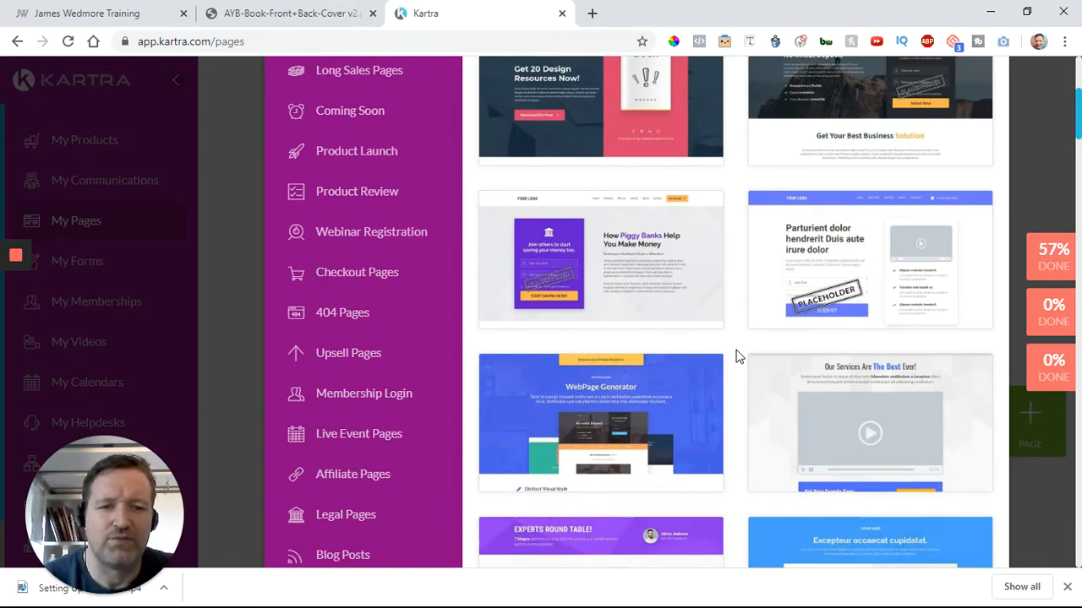
pyautogui.scroll(-2, 737, 357)
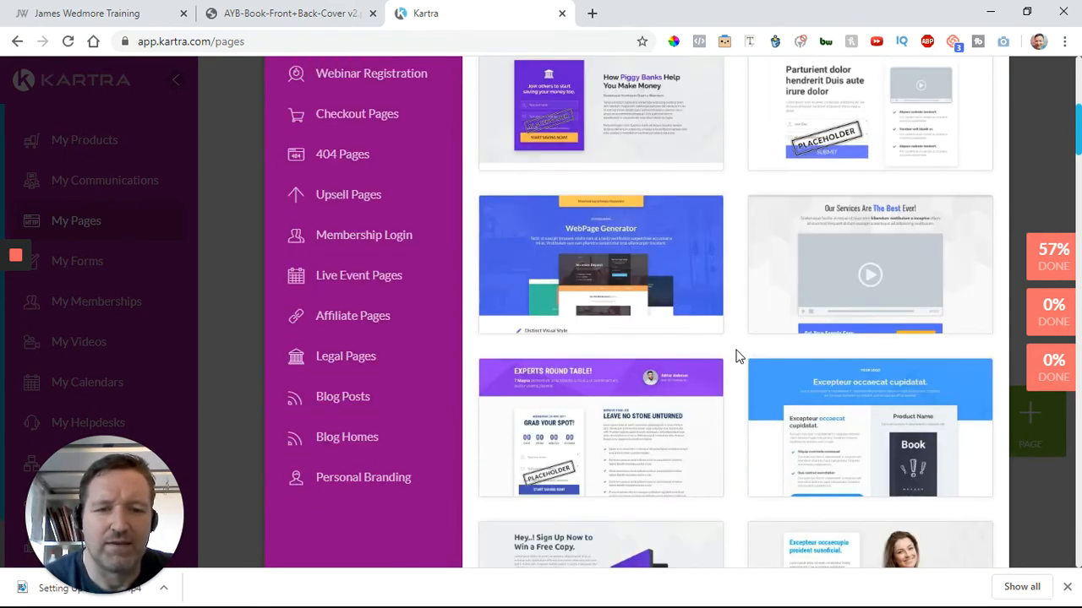
pyautogui.scroll(-1, 736, 357)
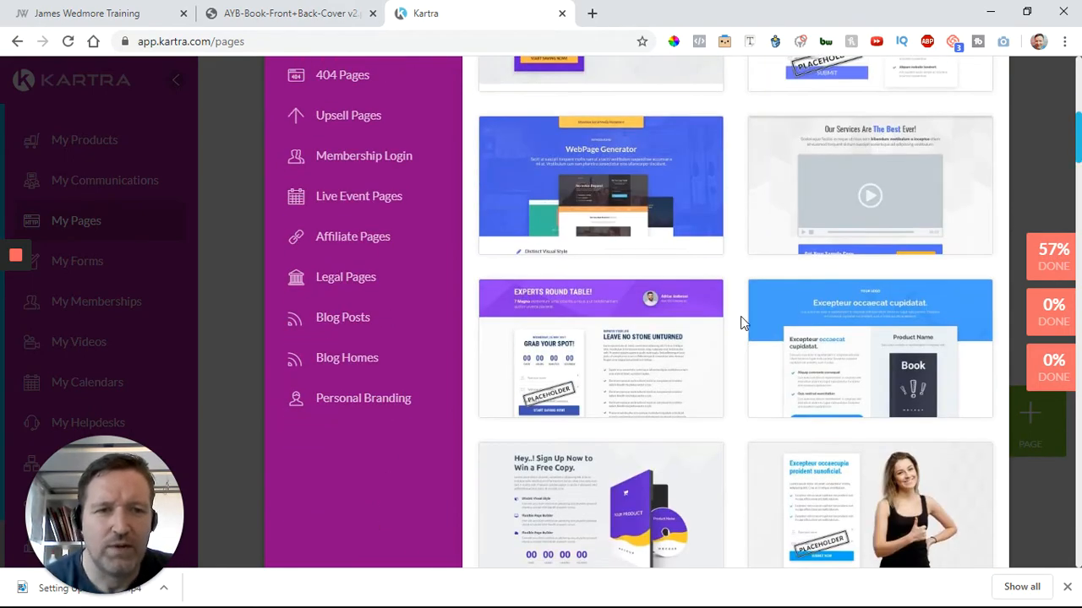
pyautogui.moveTo(940, 195)
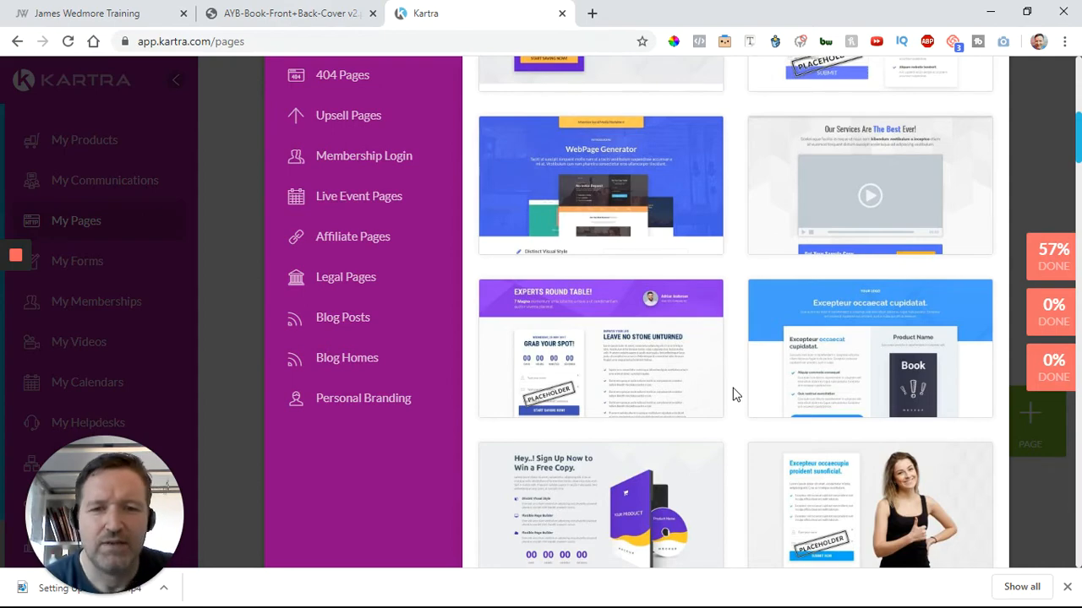
pyautogui.scroll(-2, 733, 394)
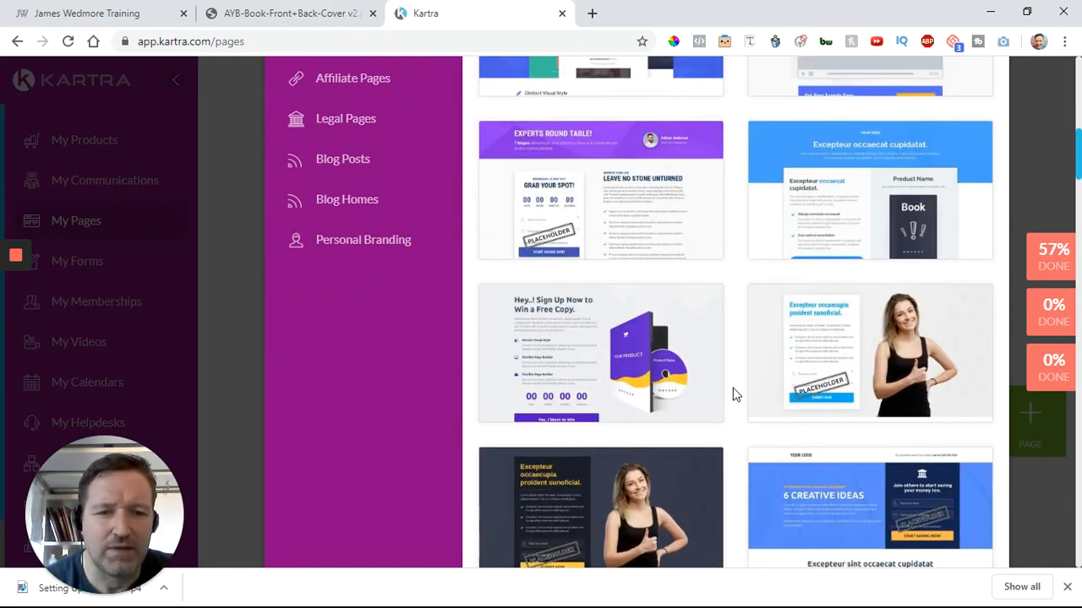
pyautogui.scroll(-5, 734, 394)
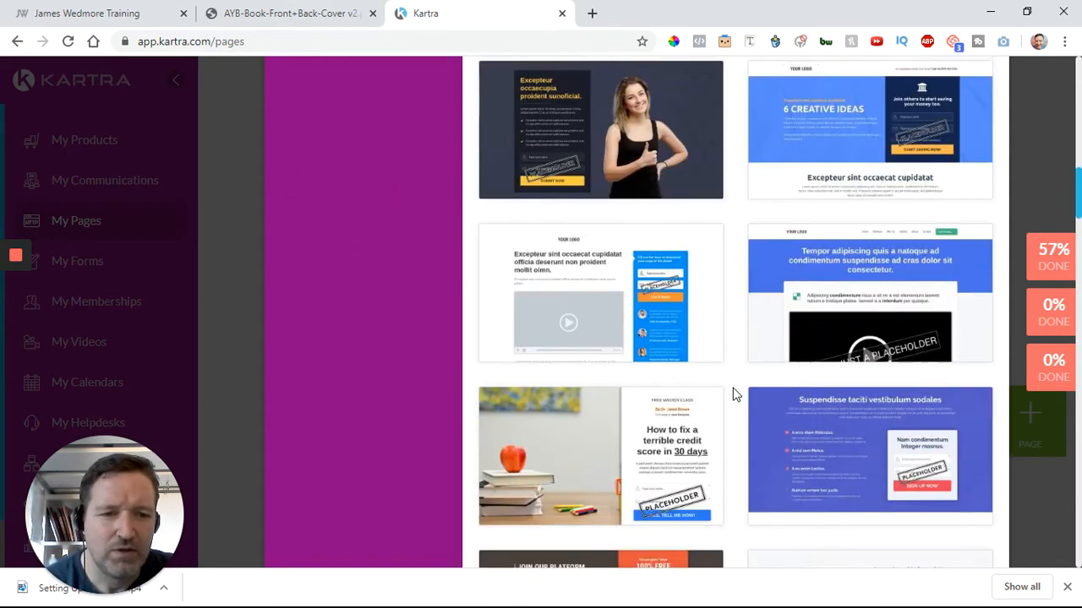
pyautogui.scroll(-2, 733, 394)
pyautogui.scroll(-1, 734, 394)
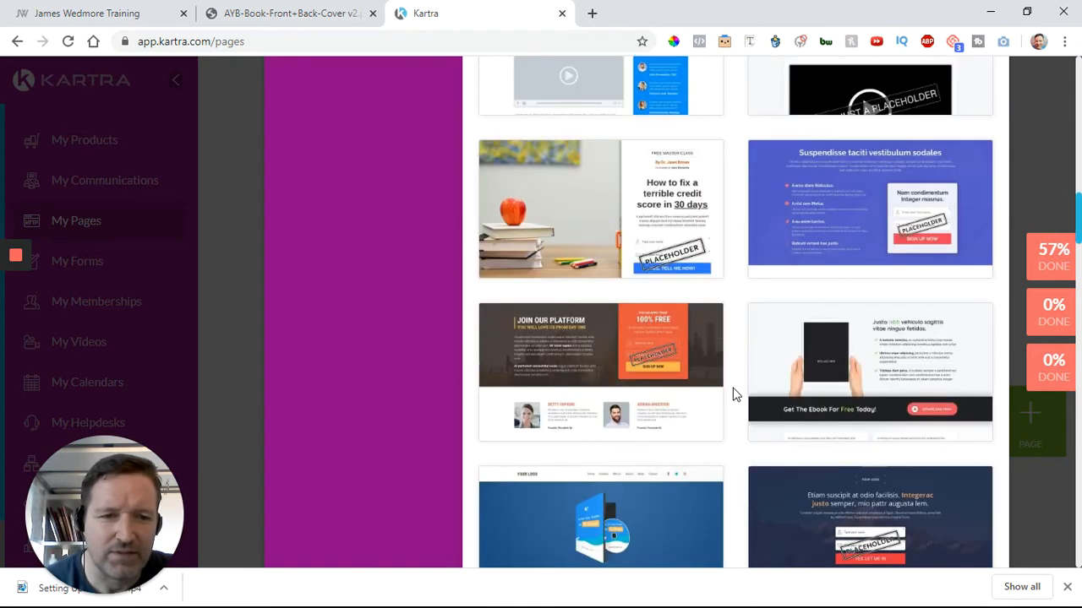
pyautogui.scroll(-1, 733, 394)
pyautogui.moveTo(796, 346)
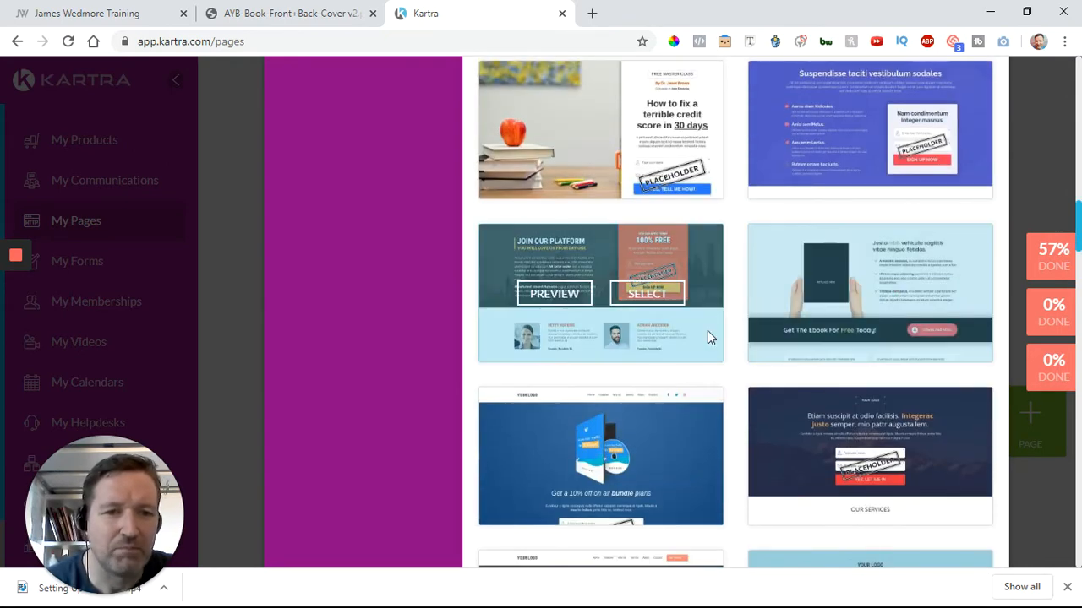
pyautogui.moveTo(835, 345)
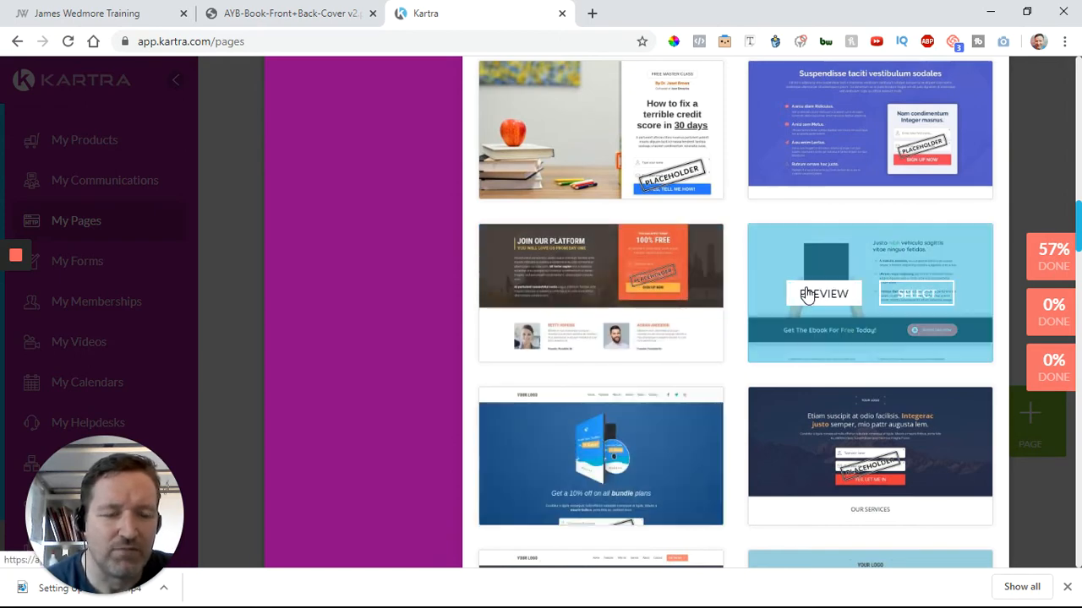
# Look further through the squeeze page designs, preview the white-header 25 Best Practices template and close the preview
pyautogui.scroll(-2, 718, 475)
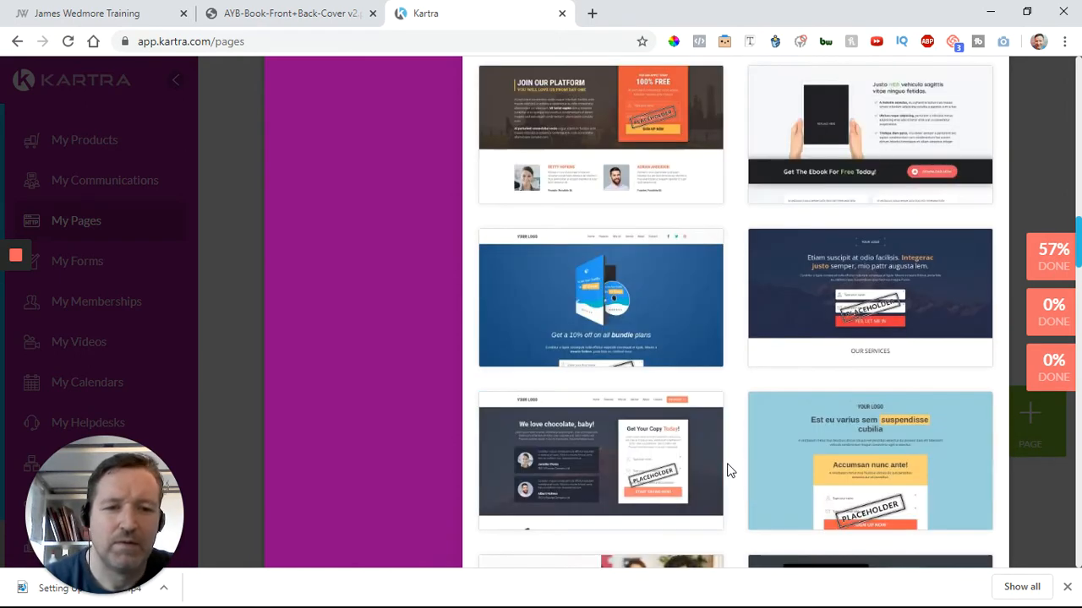
pyautogui.scroll(-1, 730, 470)
pyautogui.scroll(-2, 730, 471)
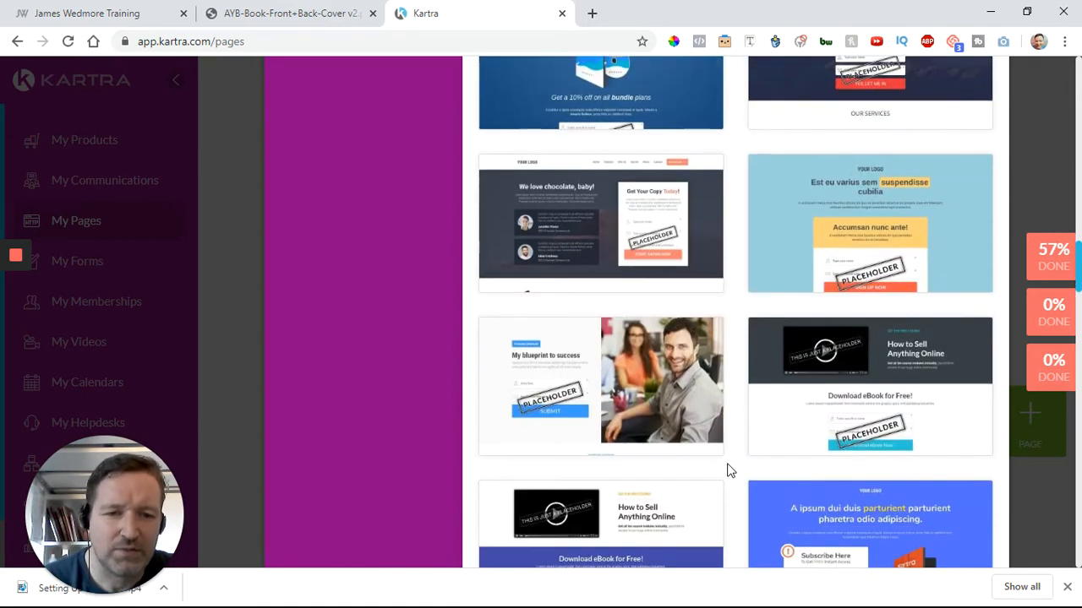
pyautogui.scroll(-2, 730, 471)
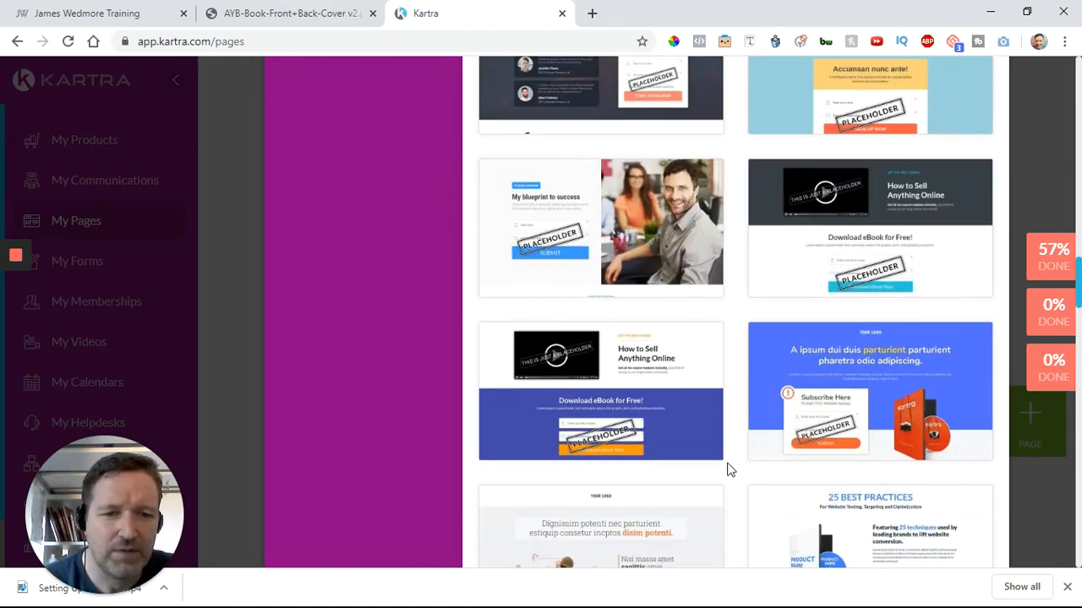
pyautogui.scroll(-2, 730, 471)
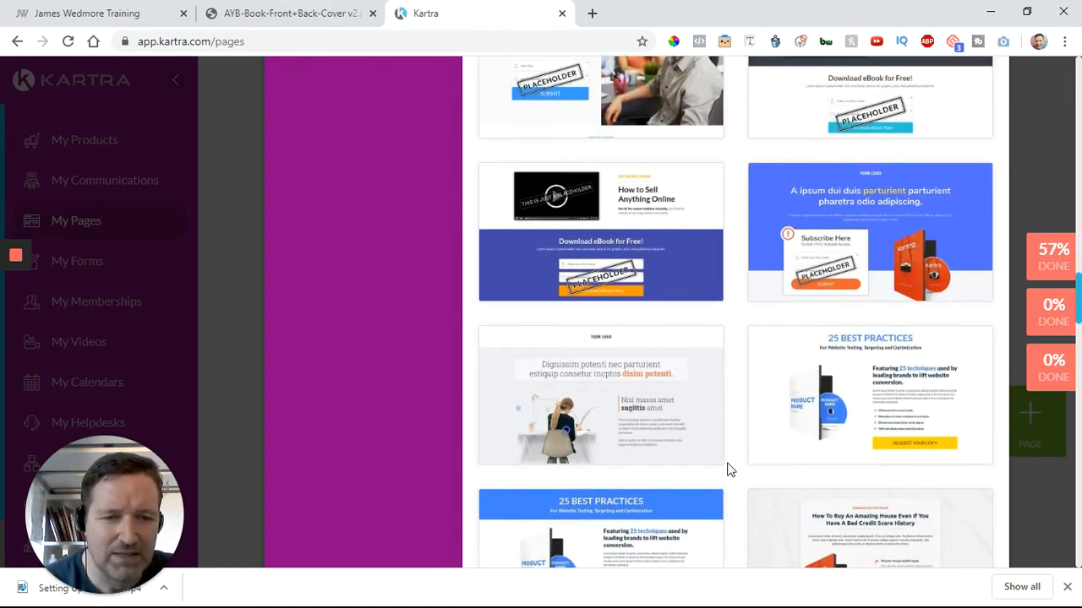
pyautogui.scroll(-2, 730, 471)
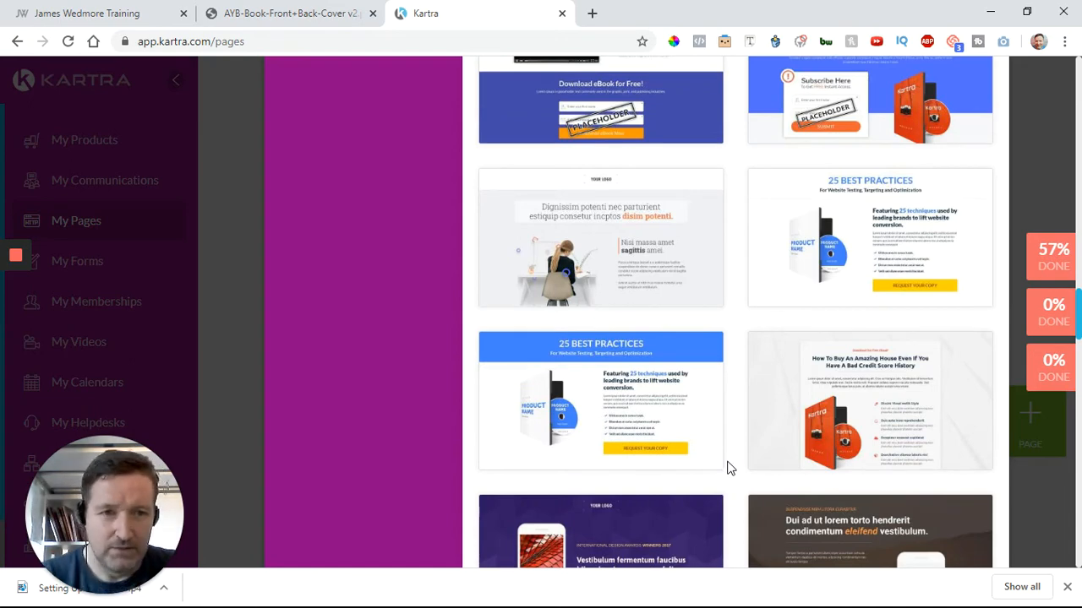
pyautogui.moveTo(876, 247)
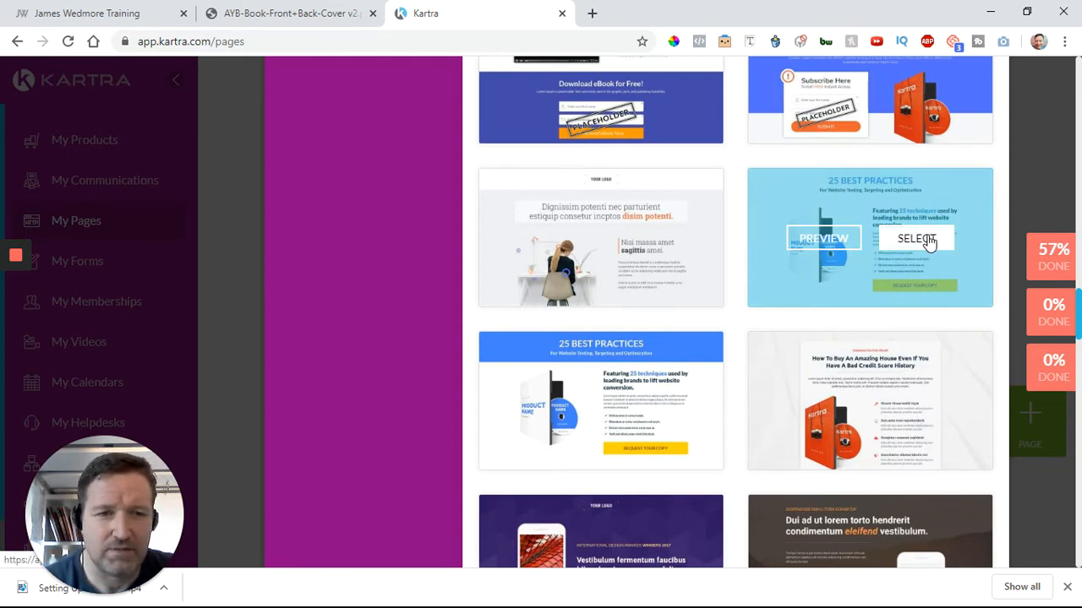
pyautogui.click(837, 241)
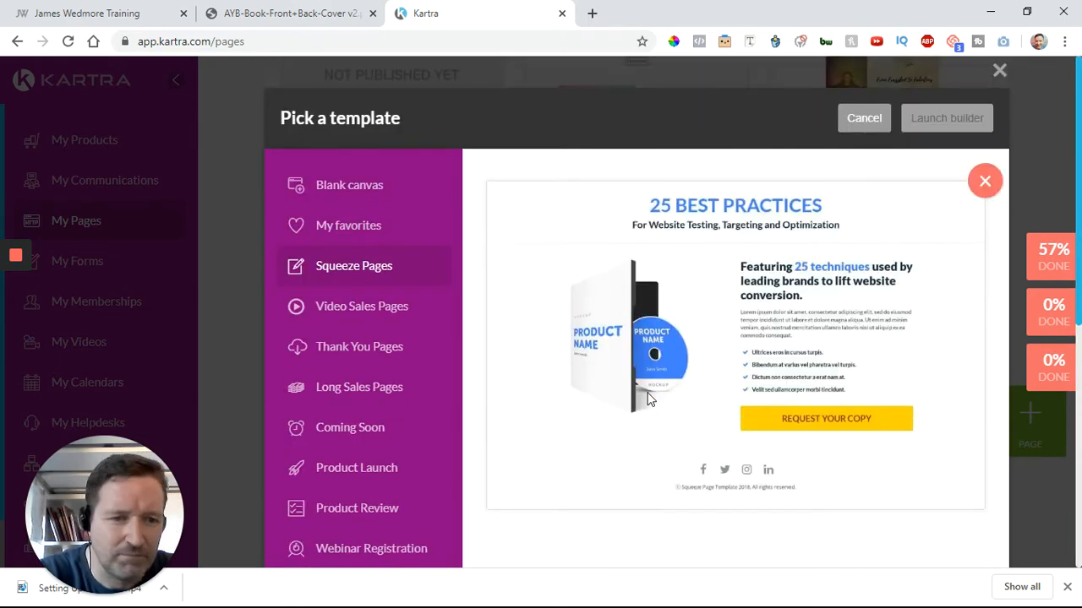
pyautogui.scroll(-1, 649, 399)
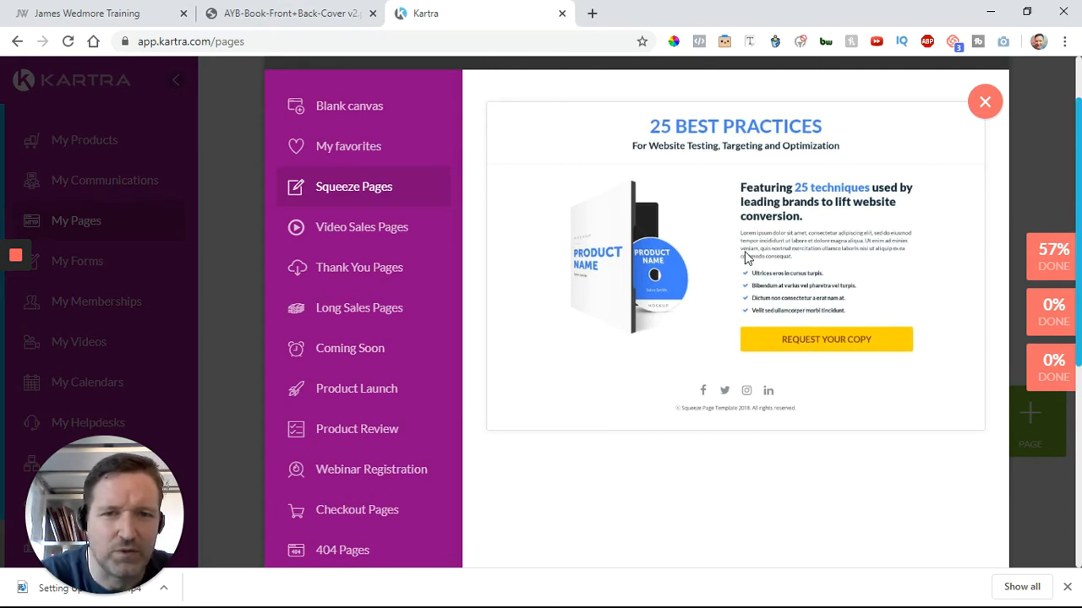
pyautogui.click(982, 103)
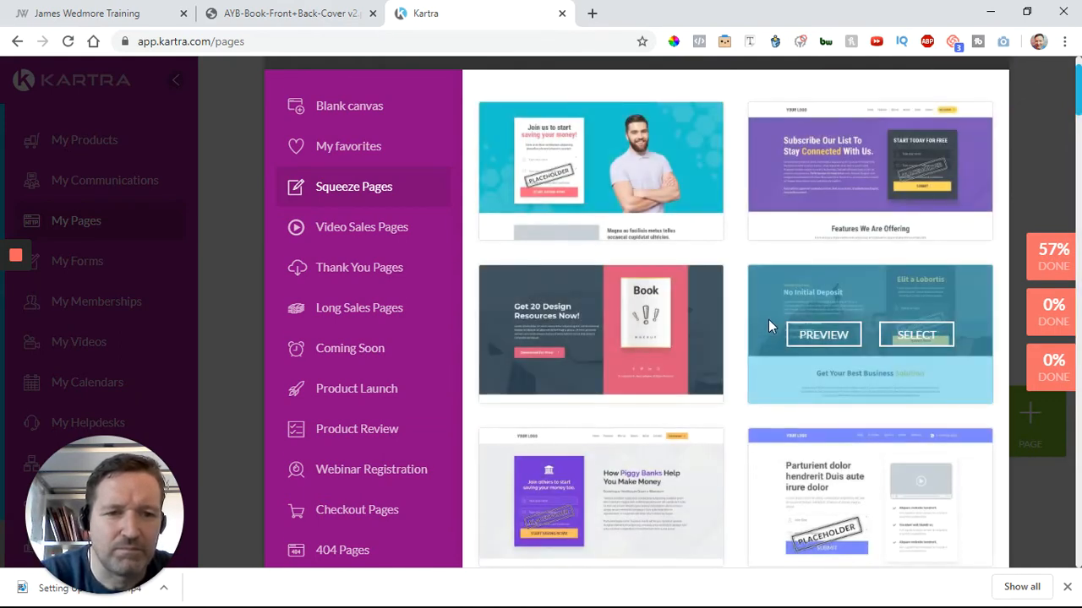
# Select the 25 Best Practices squeeze page template with the blue header
pyautogui.scroll(-5, 768, 321)
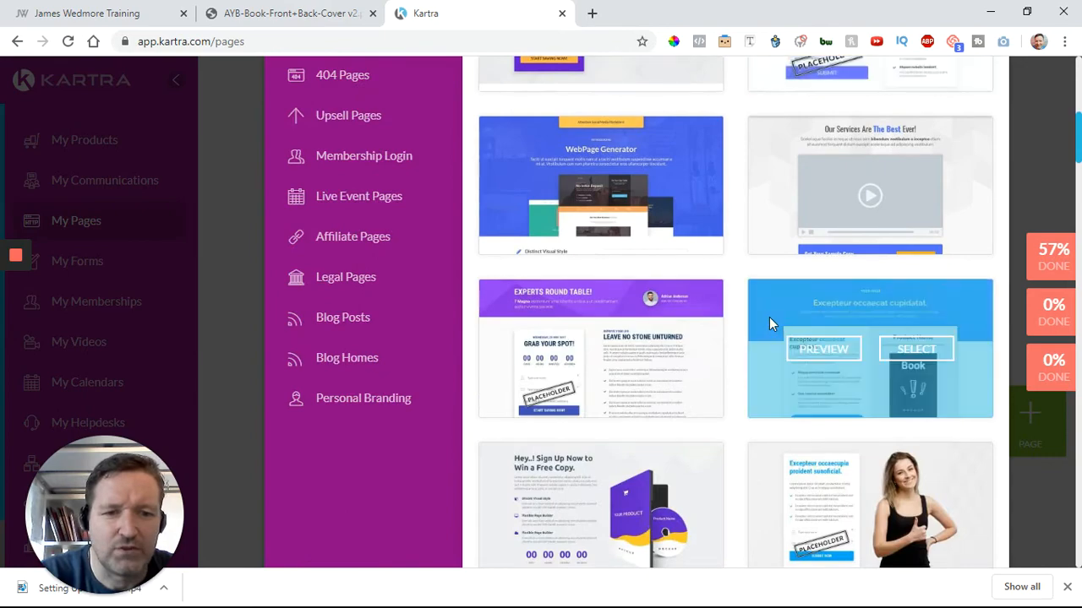
pyautogui.scroll(-3, 769, 324)
pyautogui.scroll(-2, 769, 323)
pyautogui.scroll(-9, 769, 321)
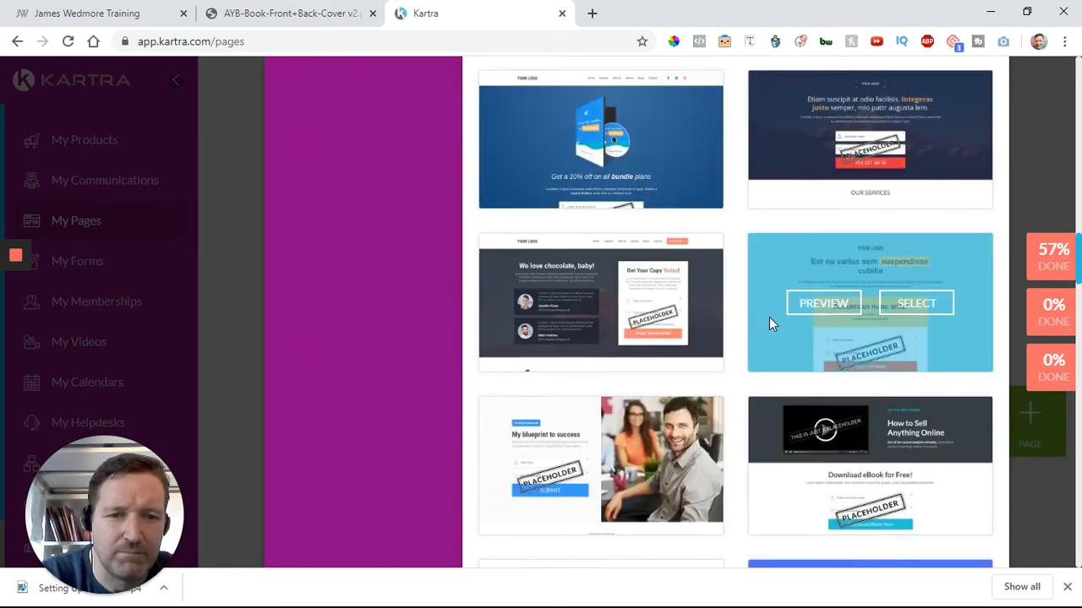
pyautogui.scroll(-4, 769, 317)
pyautogui.scroll(-3, 773, 329)
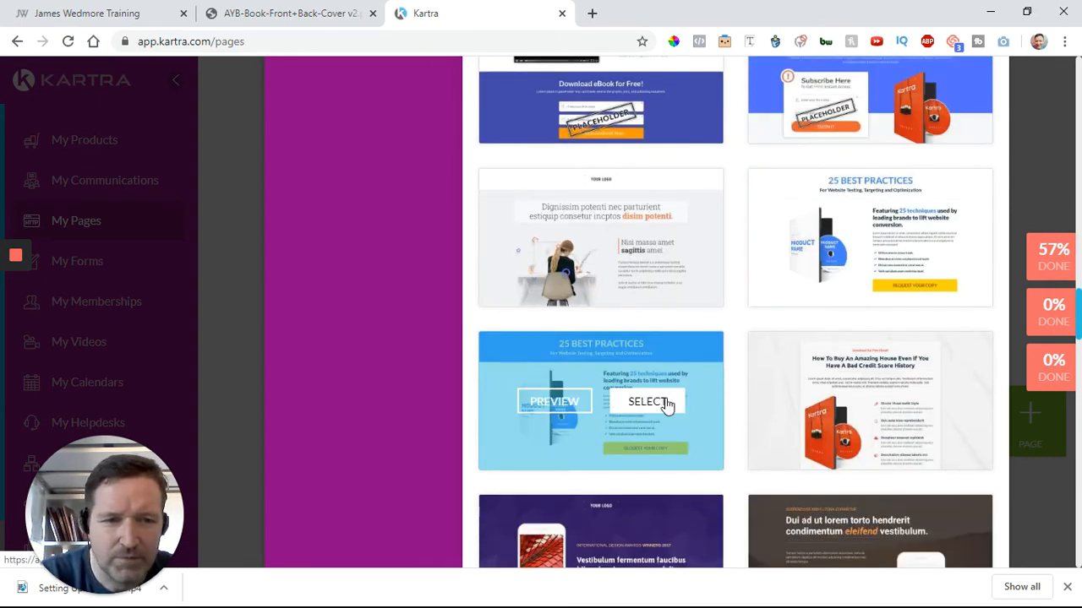
pyautogui.click(668, 404)
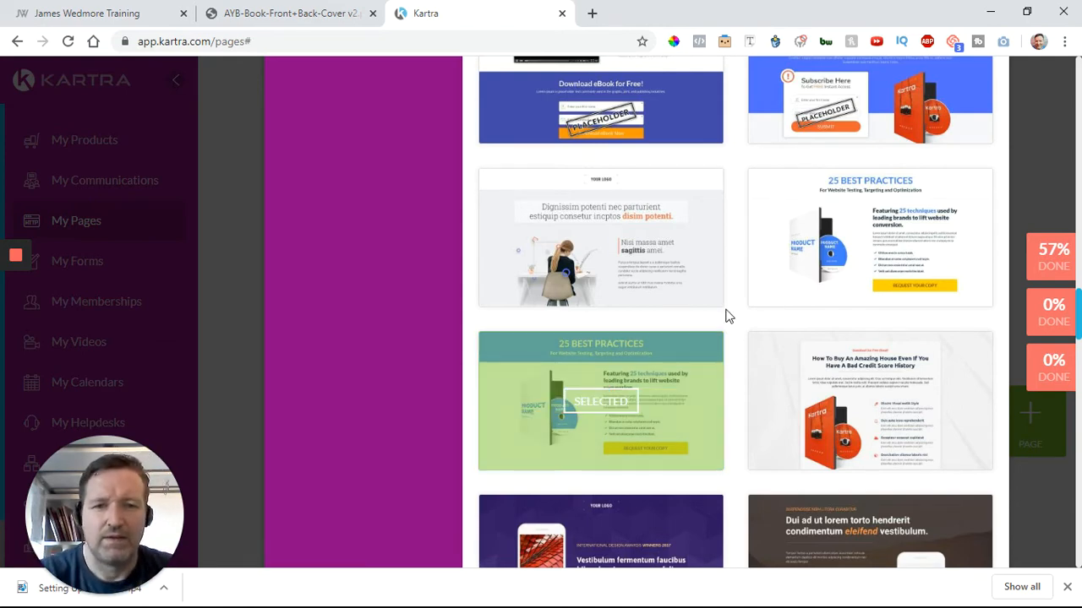
# Launch the builder with the selected template to start setting up the new page
pyautogui.scroll(4, 729, 316)
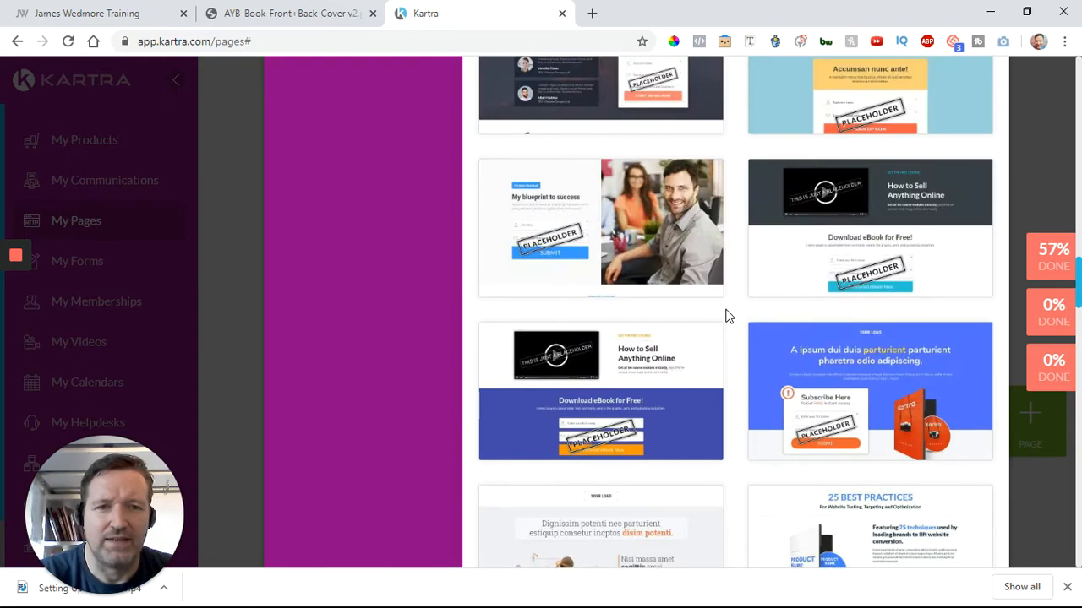
pyautogui.scroll(10, 729, 316)
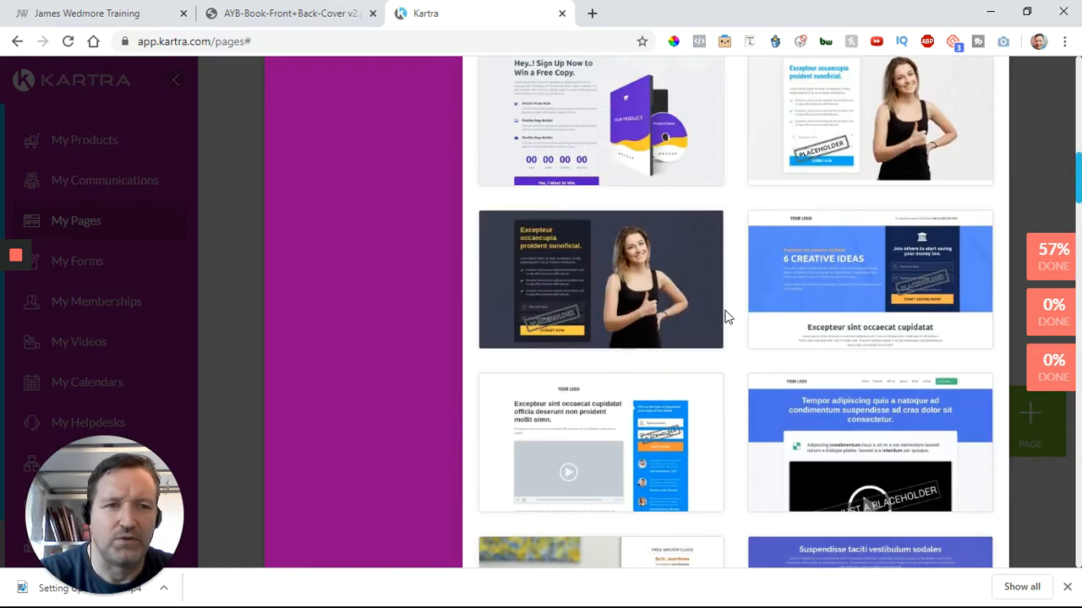
pyautogui.scroll(10, 725, 316)
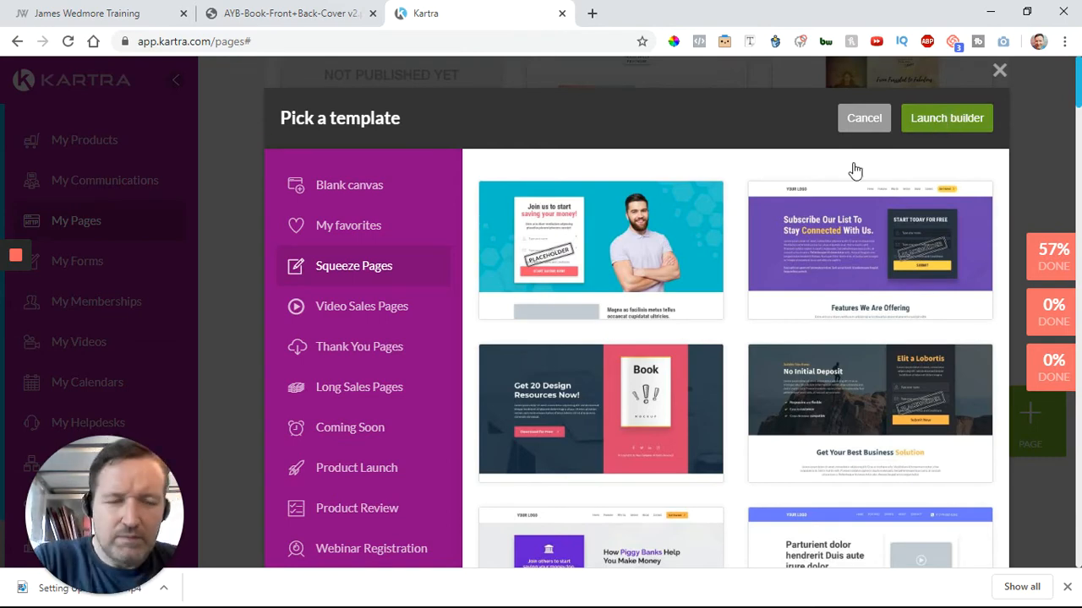
pyautogui.click(766, 233)
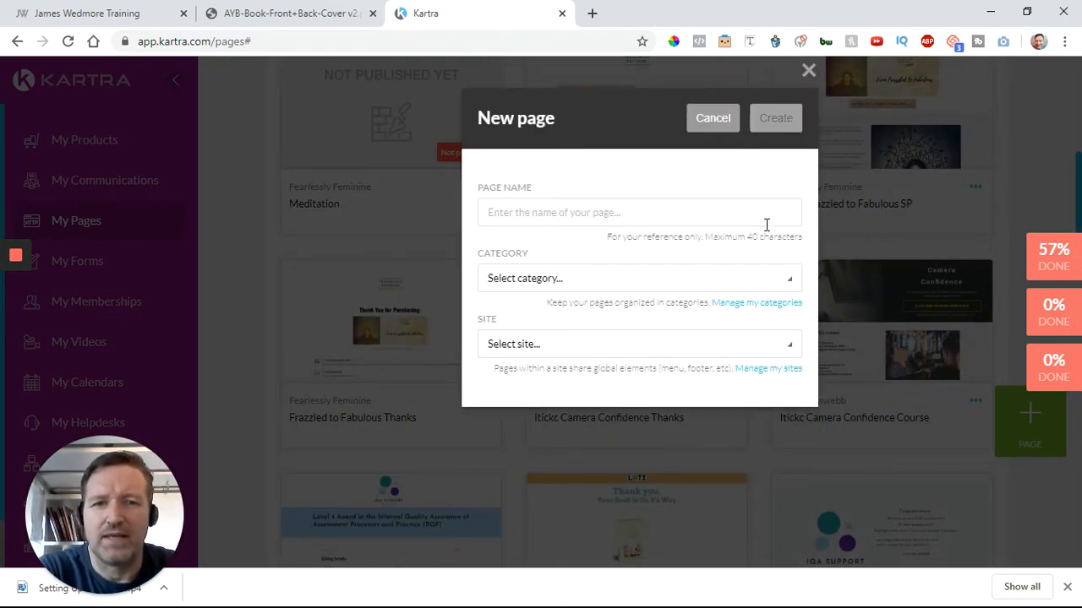
# Name the new page "Kartra Page Builder Demo"
pyautogui.click(599, 218)
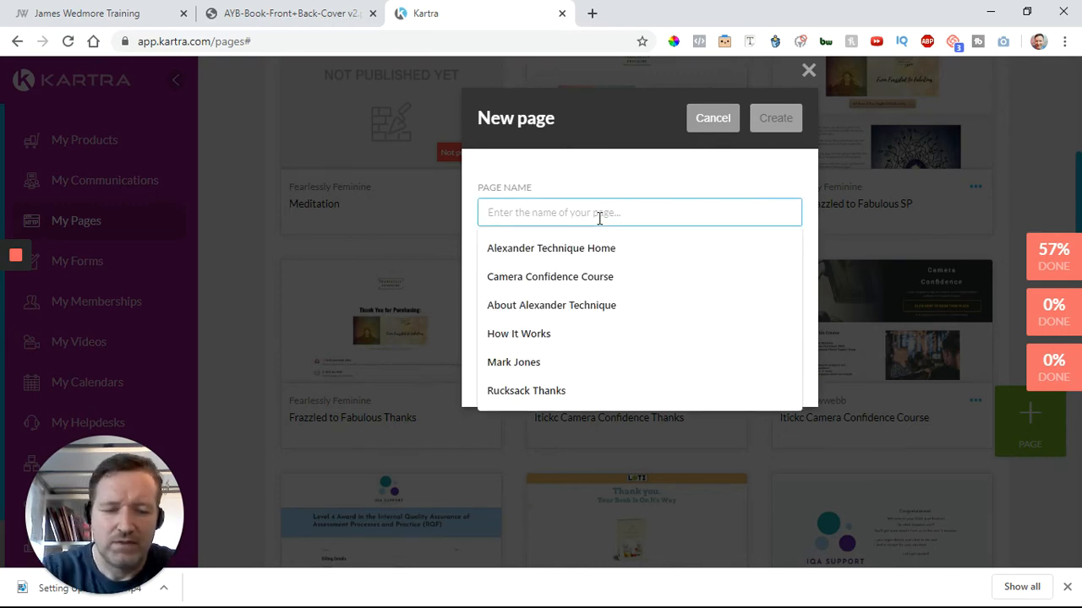
pyautogui.write('K')
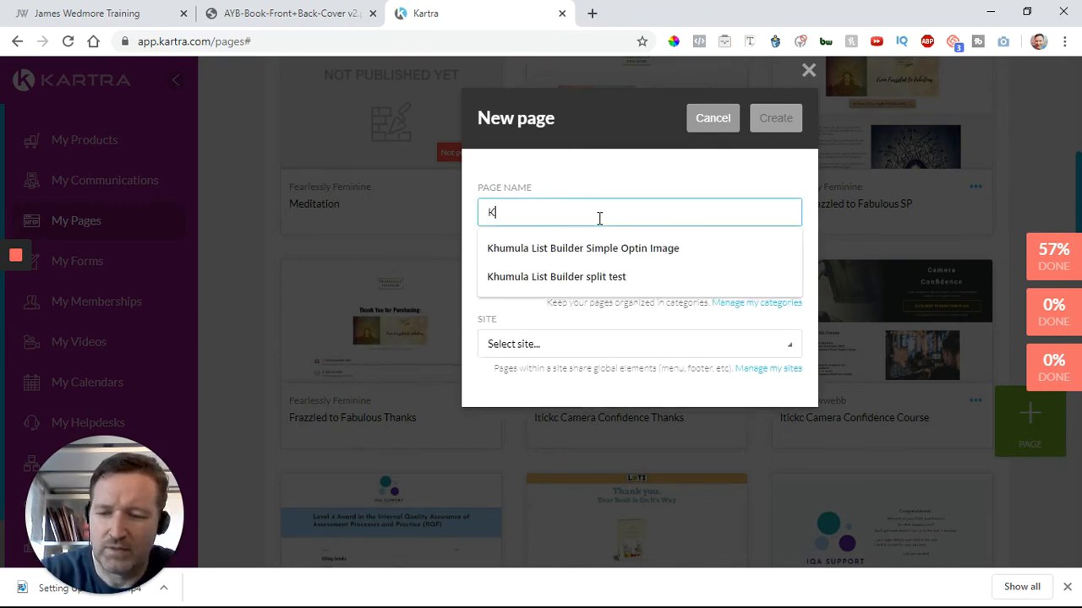
pyautogui.write('artra ')
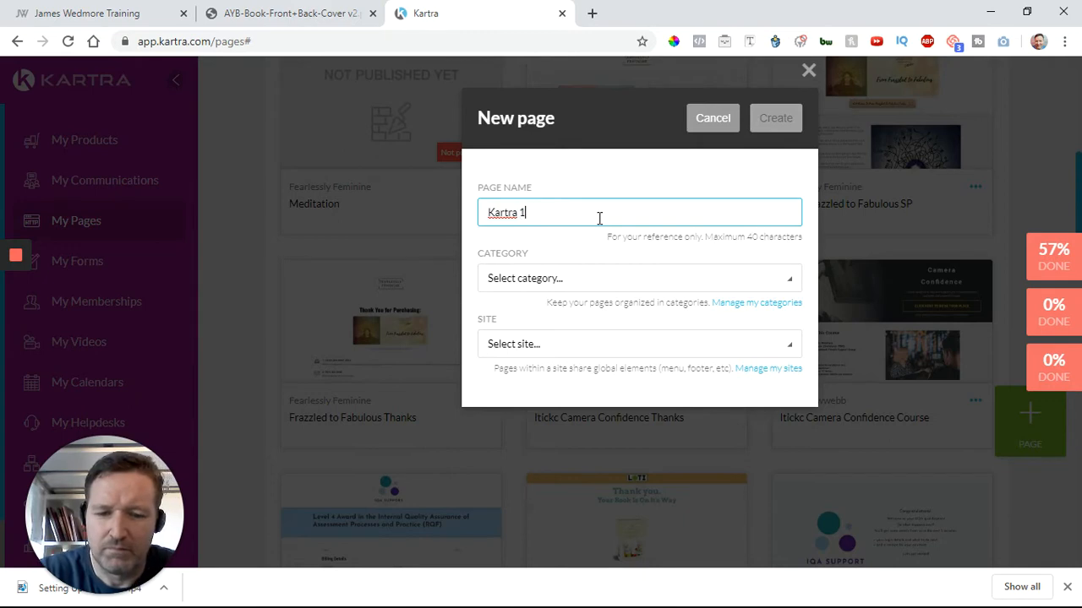
pyautogui.write('11page')
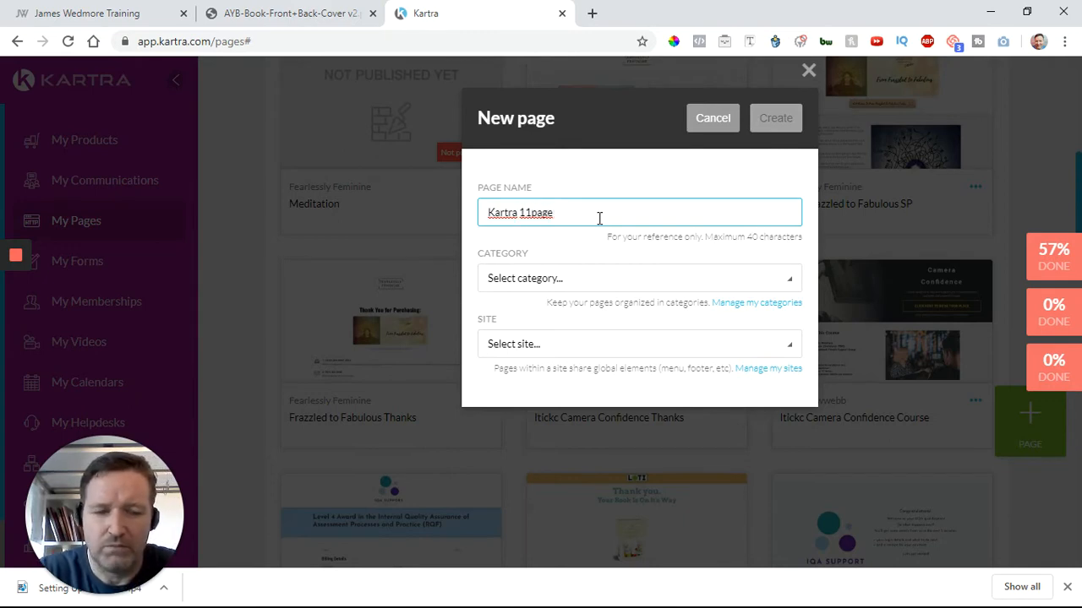
pyautogui.press('BackSpace')
pyautogui.press('BackSpace')
pyautogui.press('BackSpace')
pyautogui.press('BackSpace')
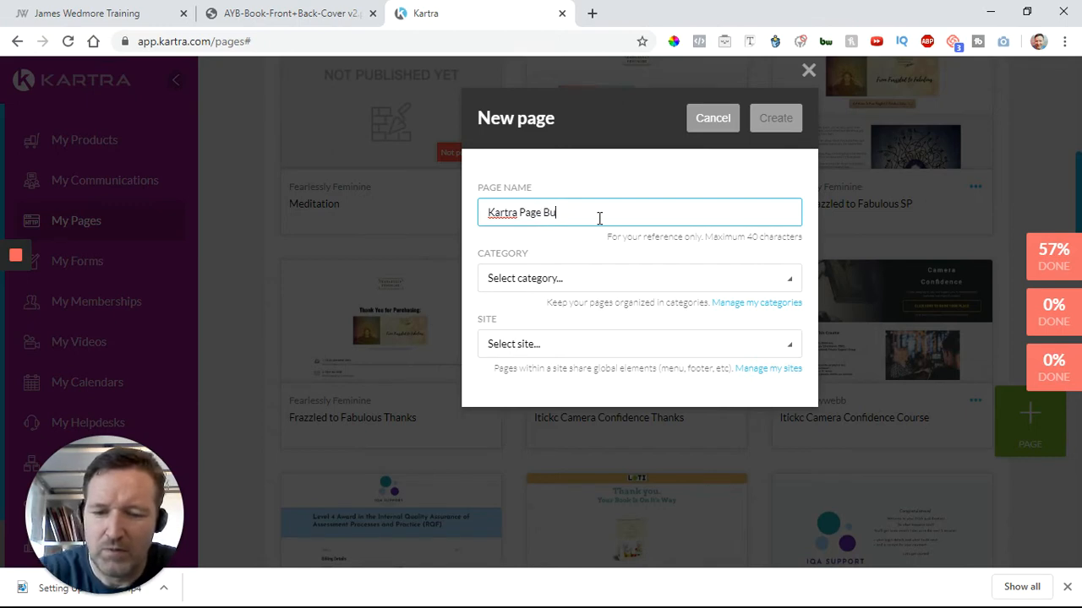
pyautogui.write('Demo')
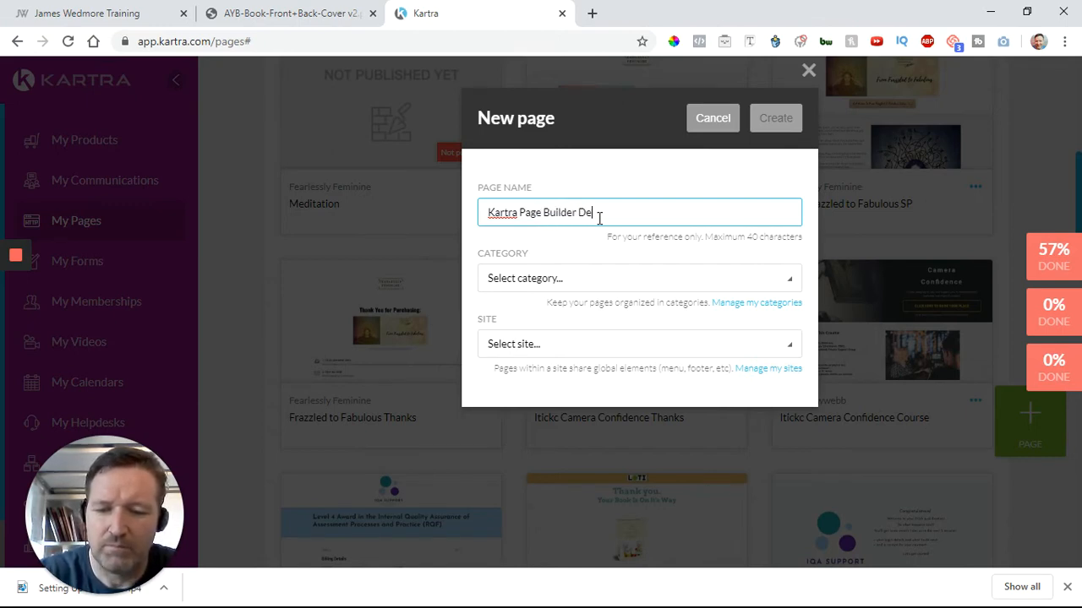
# Add a new page category named "Kartra Demo" through category management and return to the new page settings
pyautogui.click(634, 280)
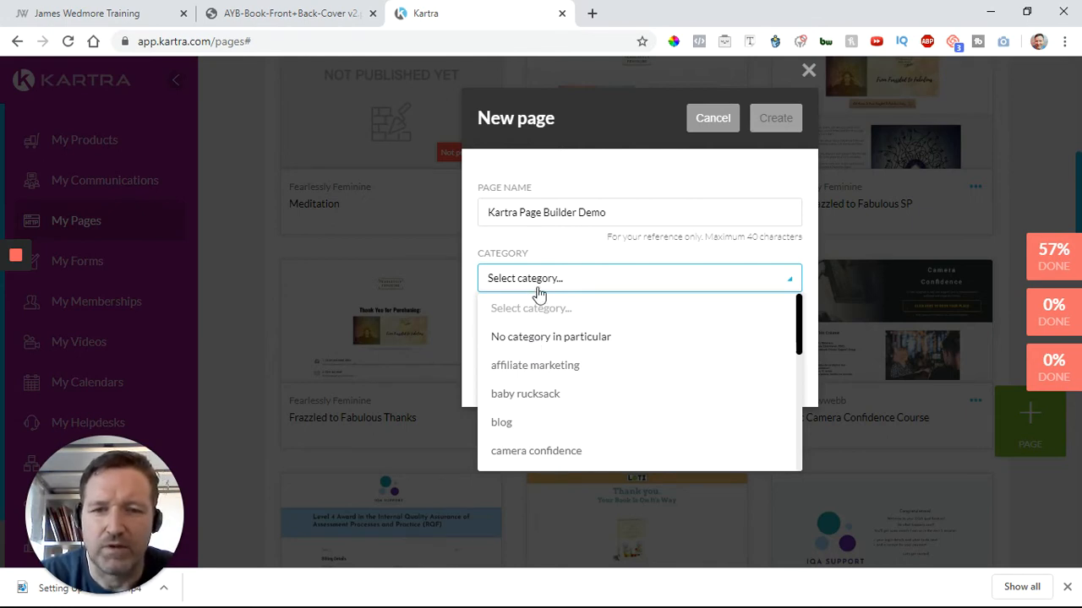
pyautogui.click(580, 246)
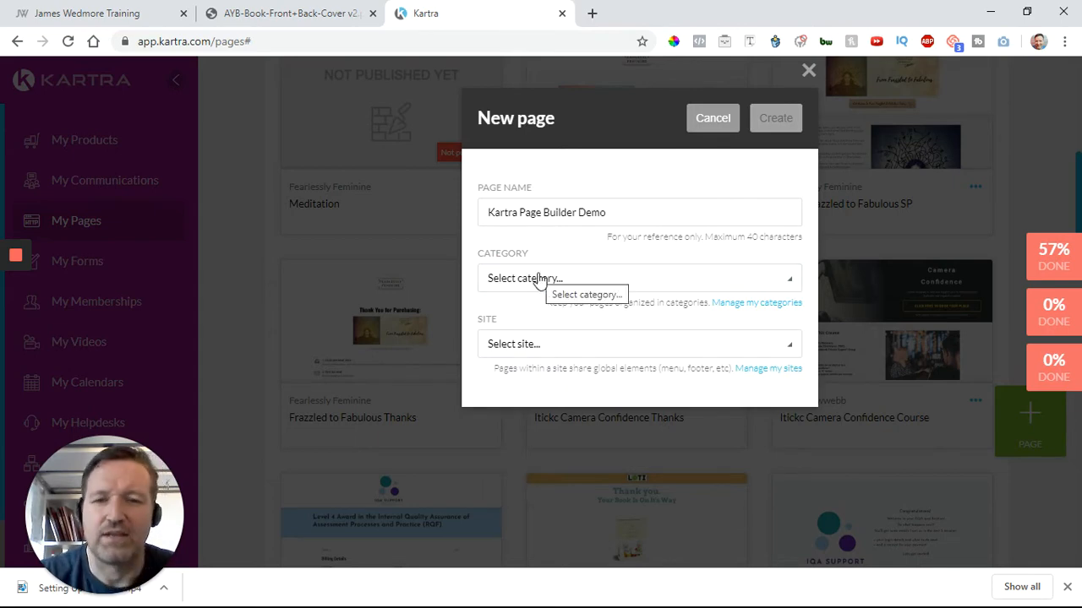
pyautogui.click(751, 303)
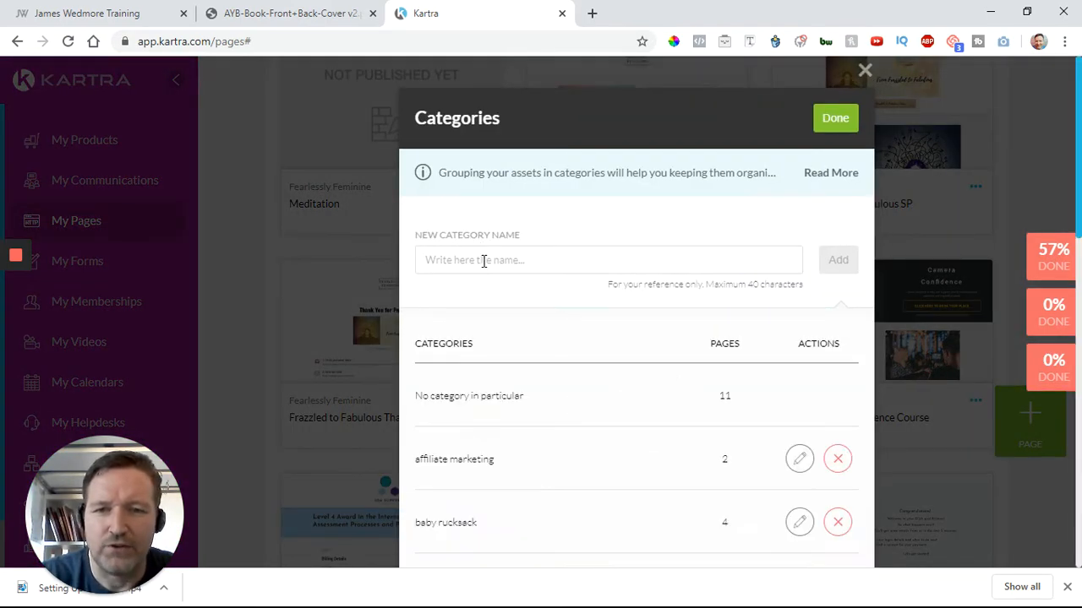
pyautogui.click(482, 261)
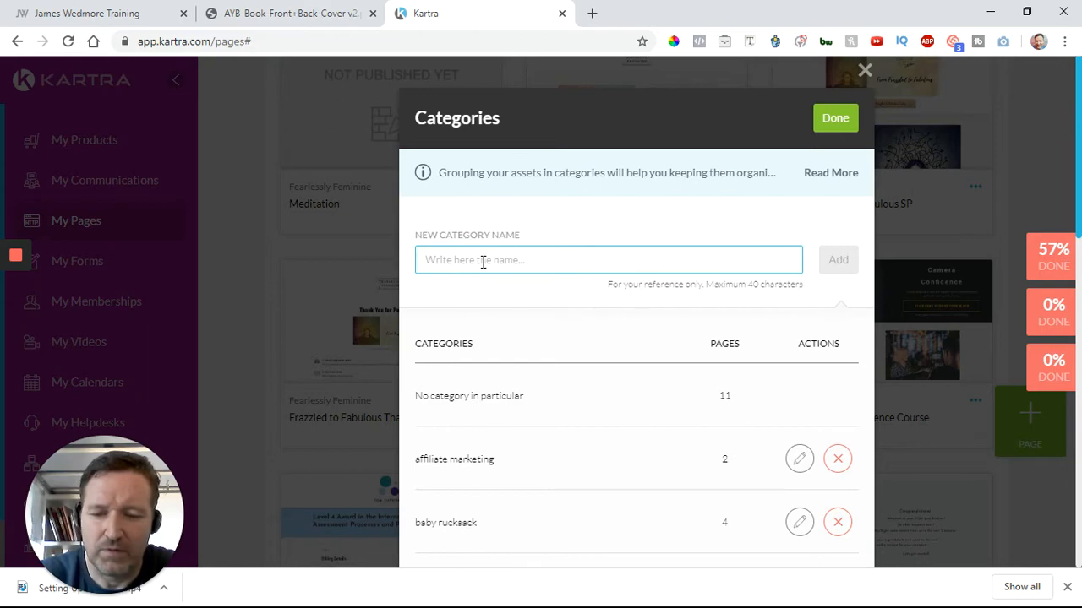
pyautogui.write('Kartra ')
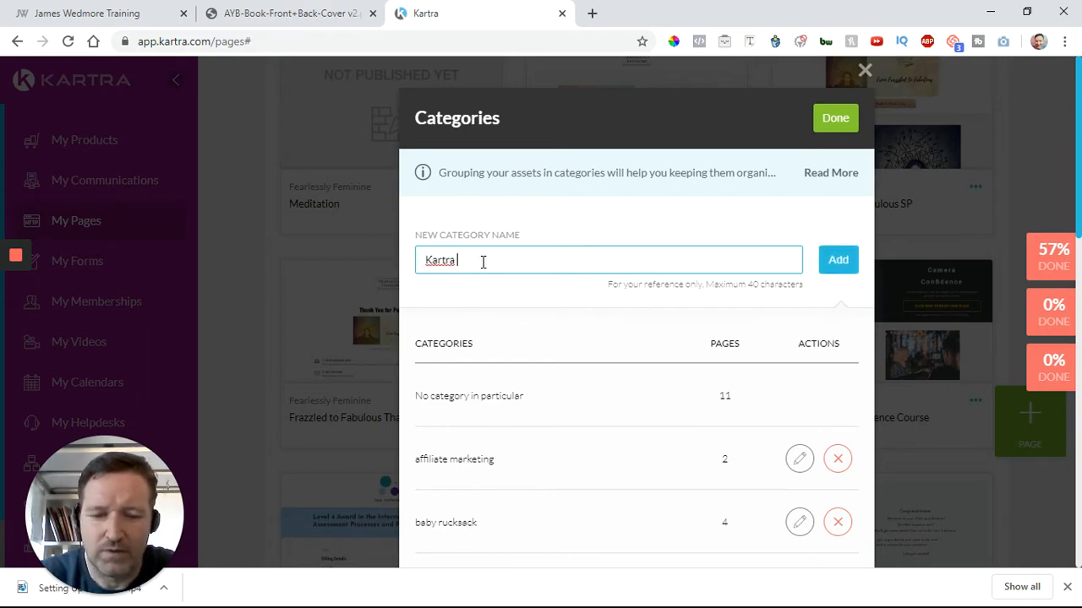
pyautogui.write('Den')
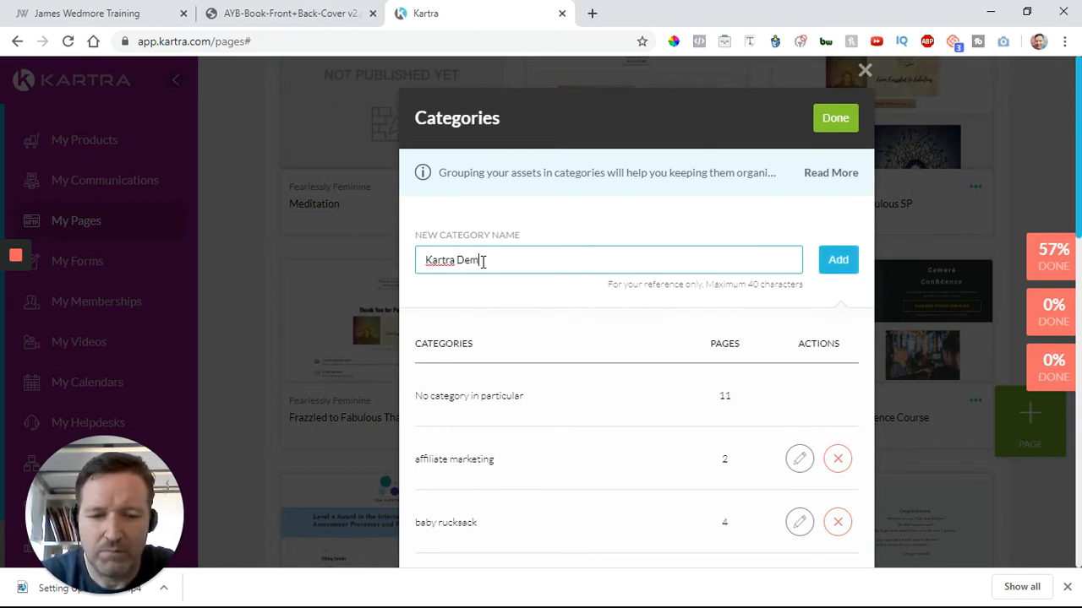
pyautogui.write('o')
pyautogui.click(837, 259)
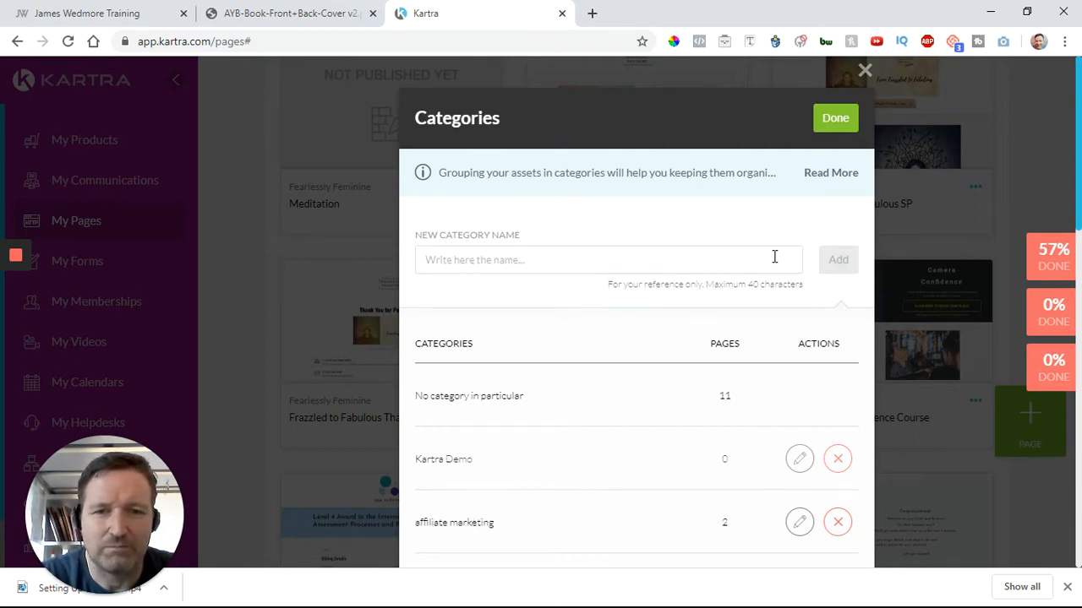
pyautogui.click(832, 120)
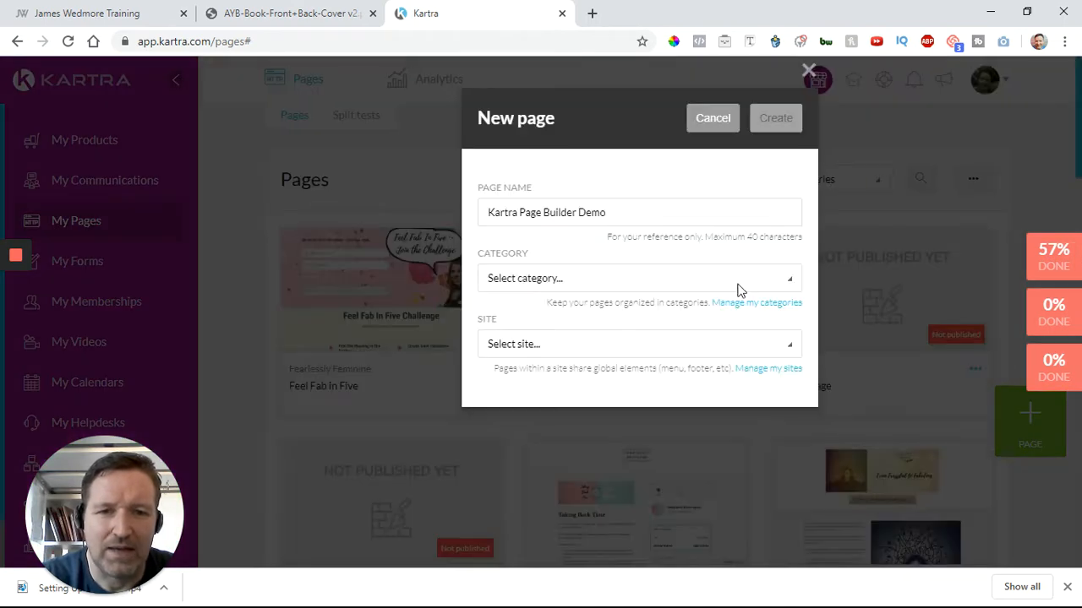
# Assign the new page to the Kartra Demo category
pyautogui.click(795, 285)
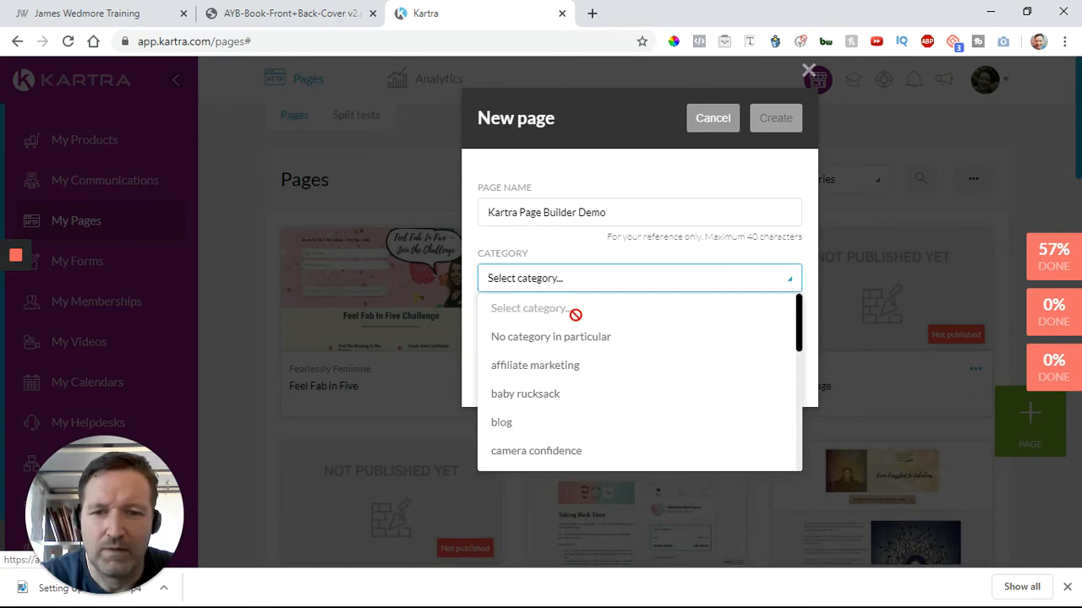
pyautogui.scroll(-3, 579, 358)
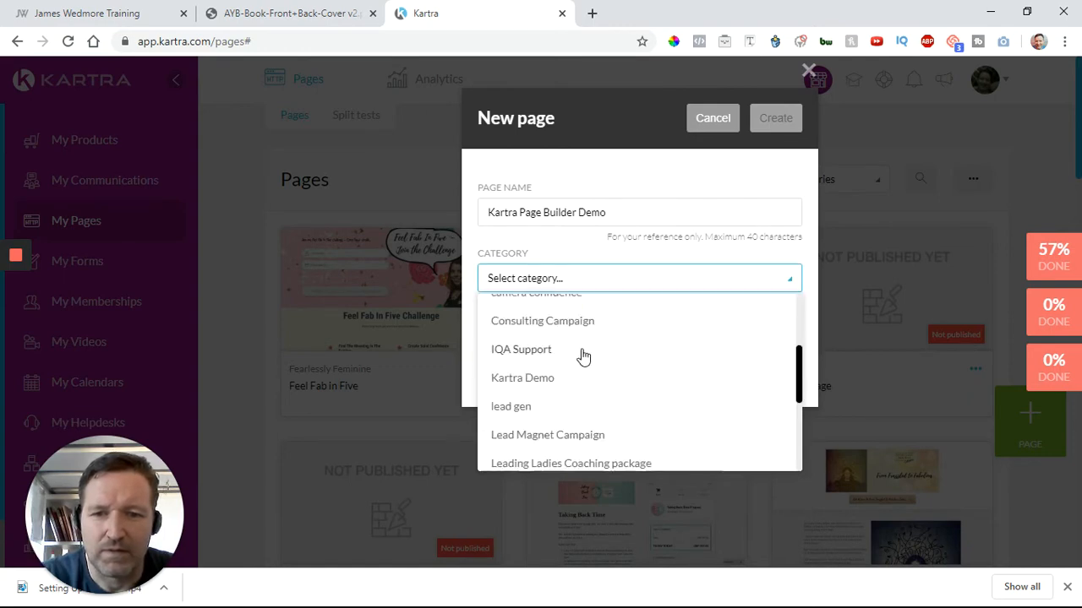
pyautogui.click(536, 376)
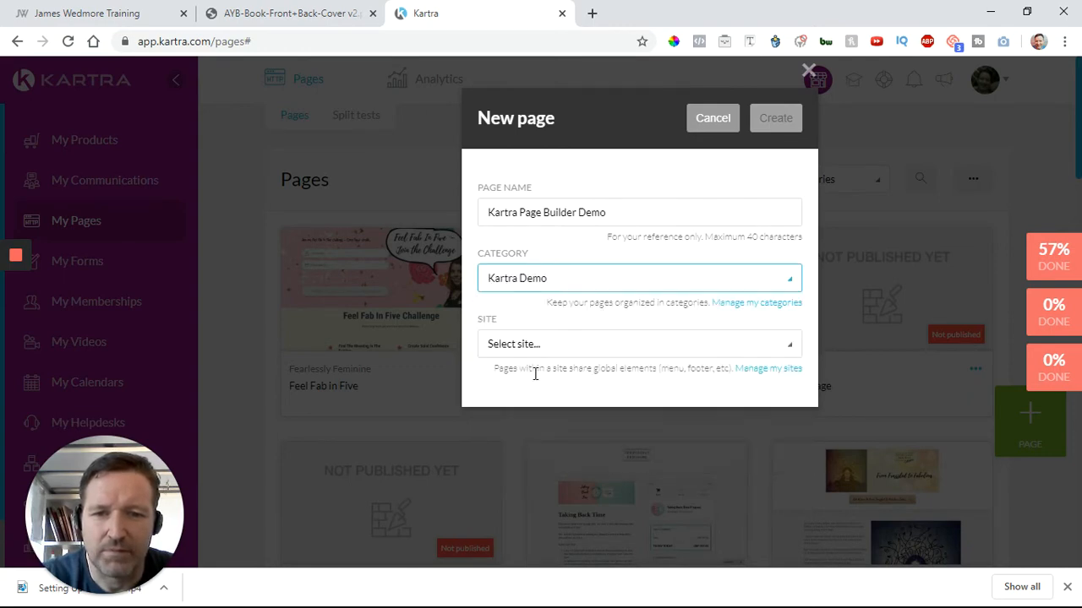
# Assign the new page to the mjo site without importing global elements and create the page
pyautogui.click(681, 347)
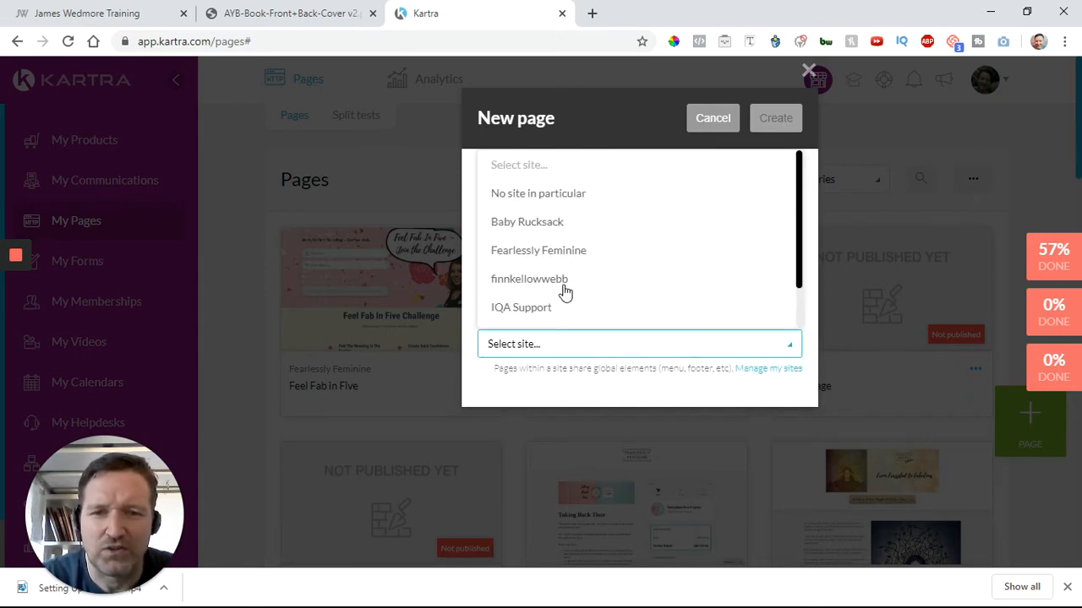
pyautogui.scroll(-2, 562, 292)
pyautogui.scroll(2, 553, 297)
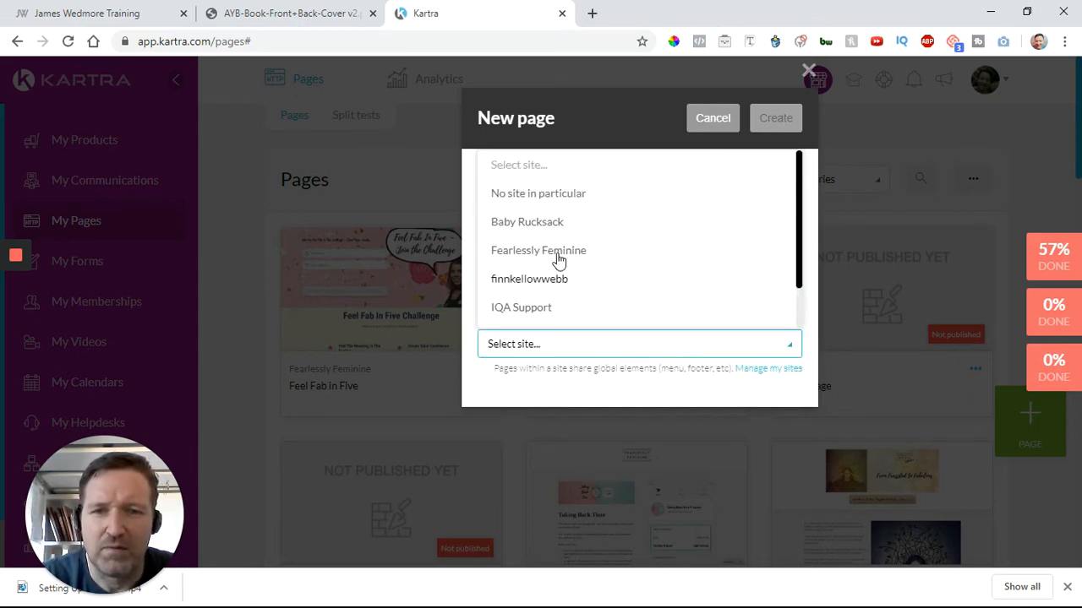
pyautogui.scroll(-1, 570, 290)
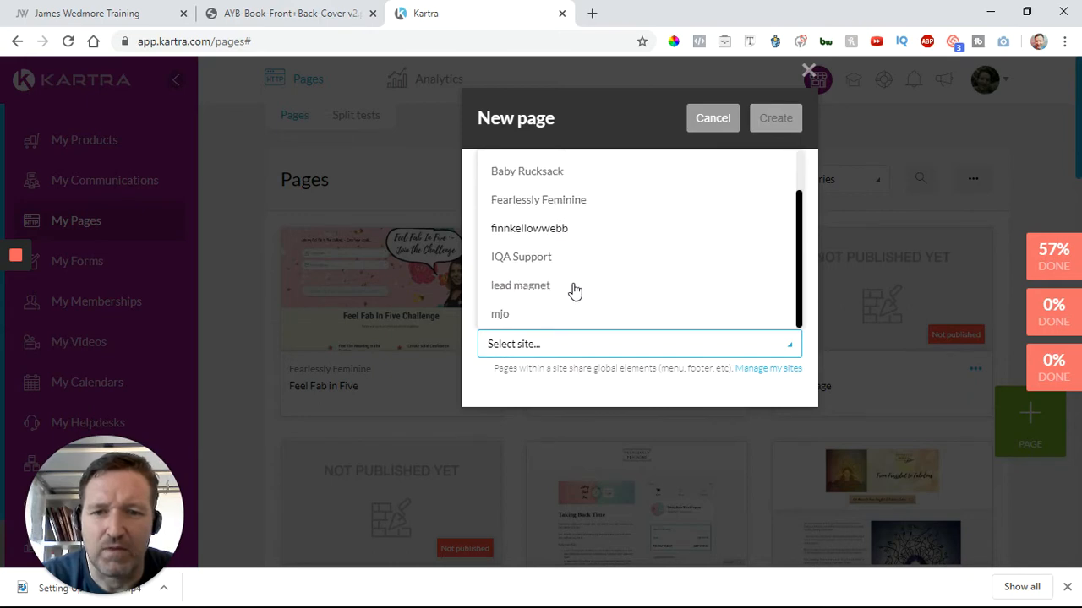
pyautogui.click(500, 315)
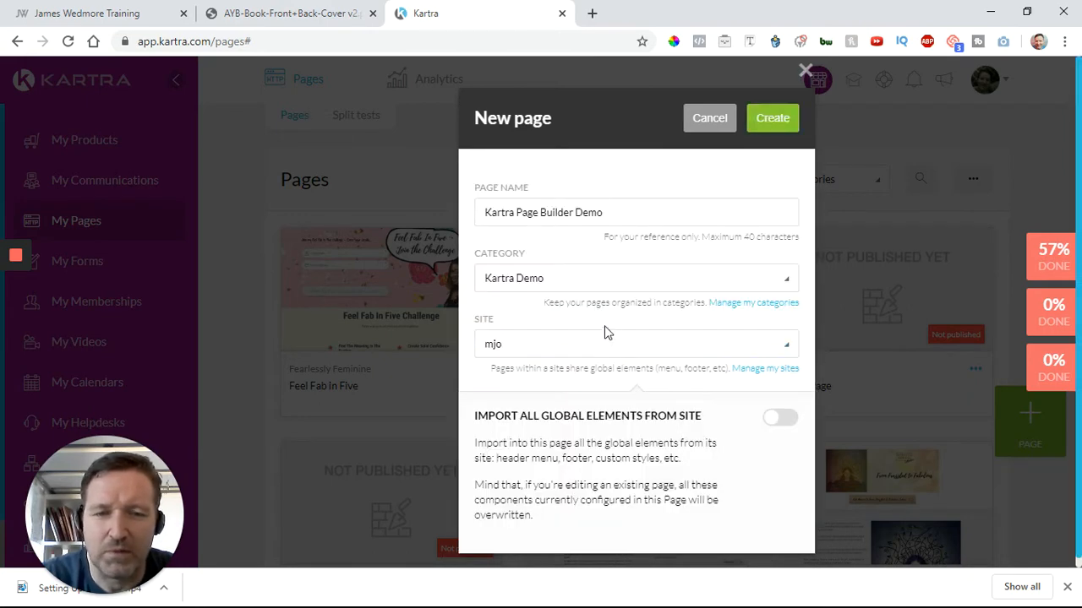
pyautogui.click(666, 343)
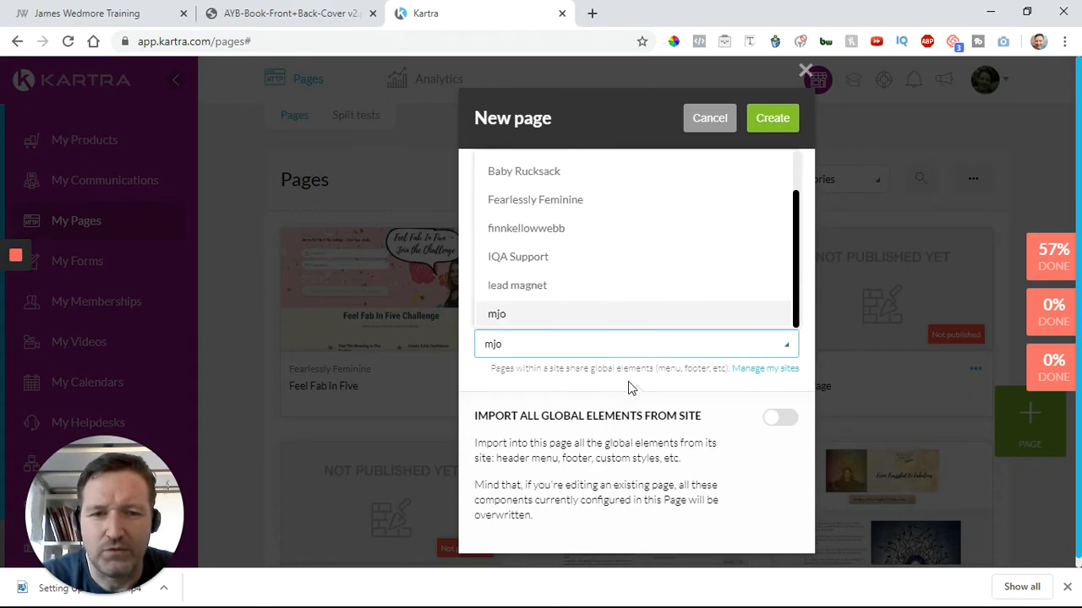
pyautogui.scroll(1, 614, 300)
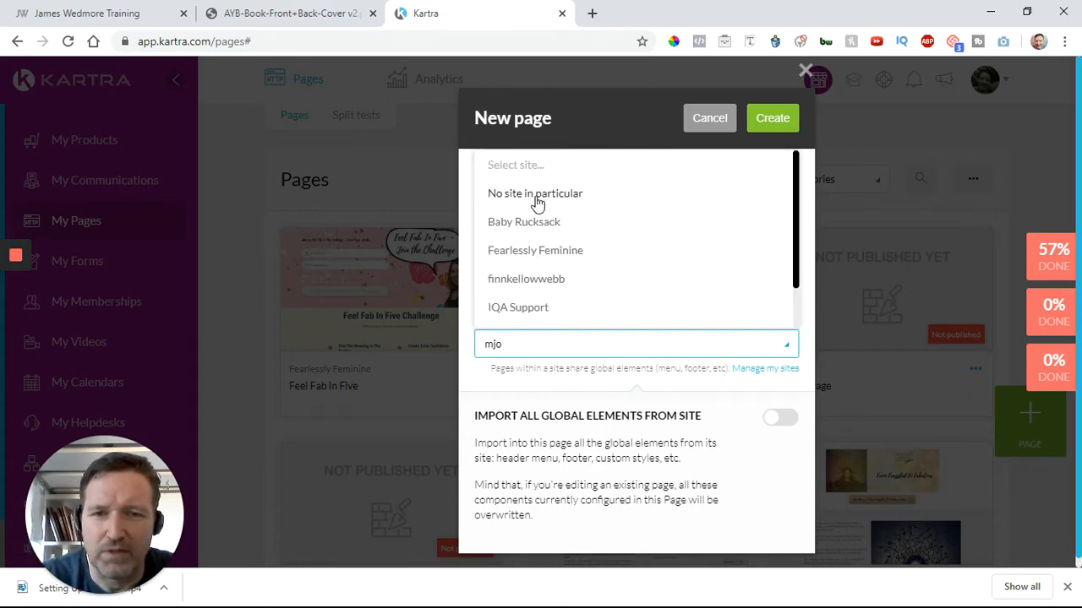
pyautogui.scroll(-1, 803, 312)
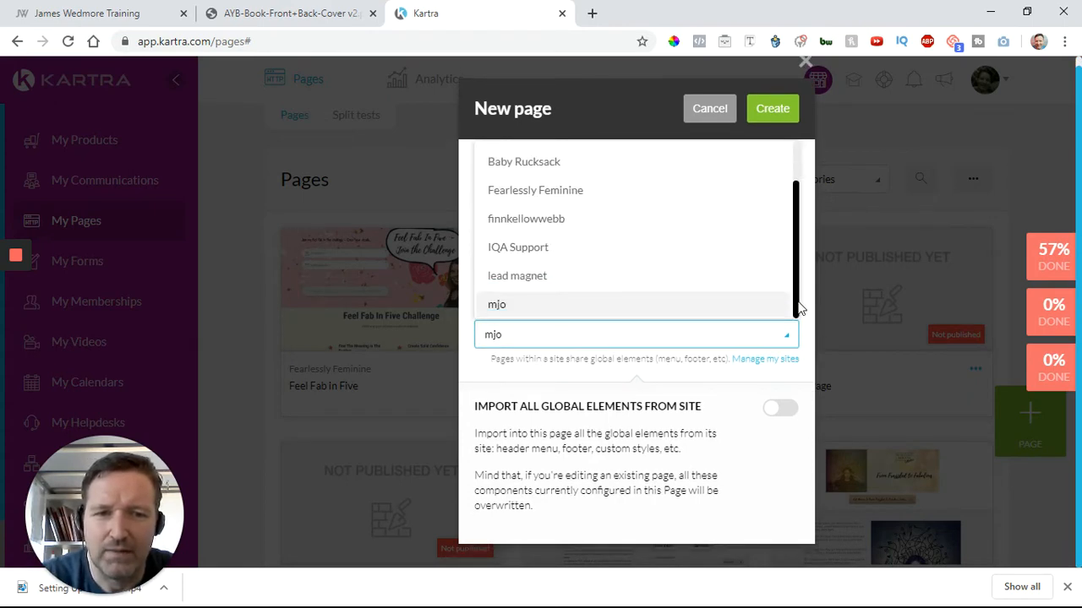
pyautogui.click(583, 340)
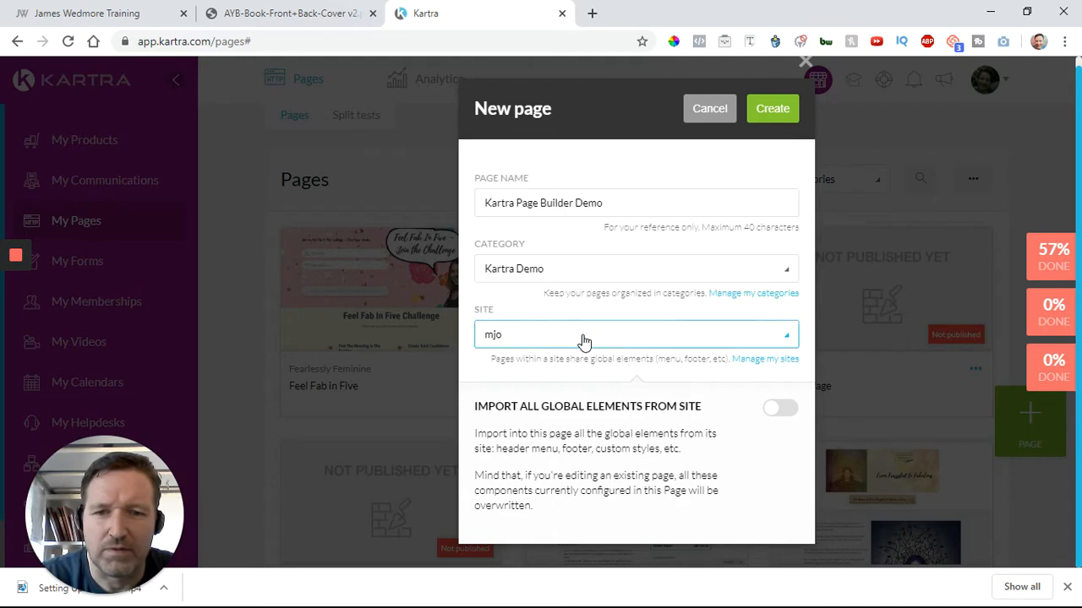
pyautogui.click(757, 119)
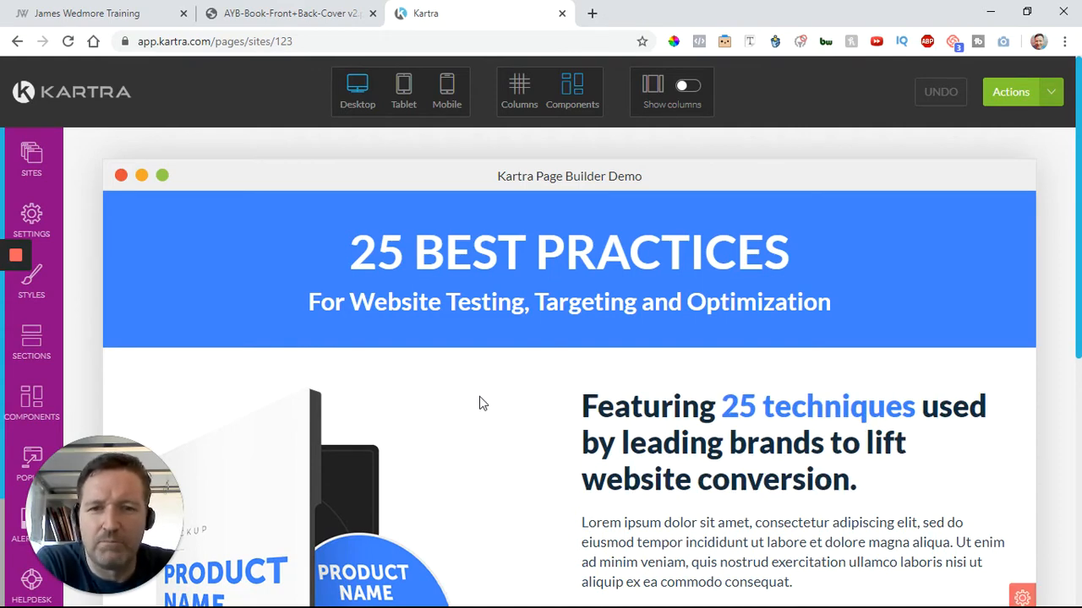
# Look through the page in the builder, examining its header, product image, headline, bullet list, call-to-action button and social media footer
pyautogui.scroll(-1, 478, 397)
pyautogui.scroll(-2, 478, 402)
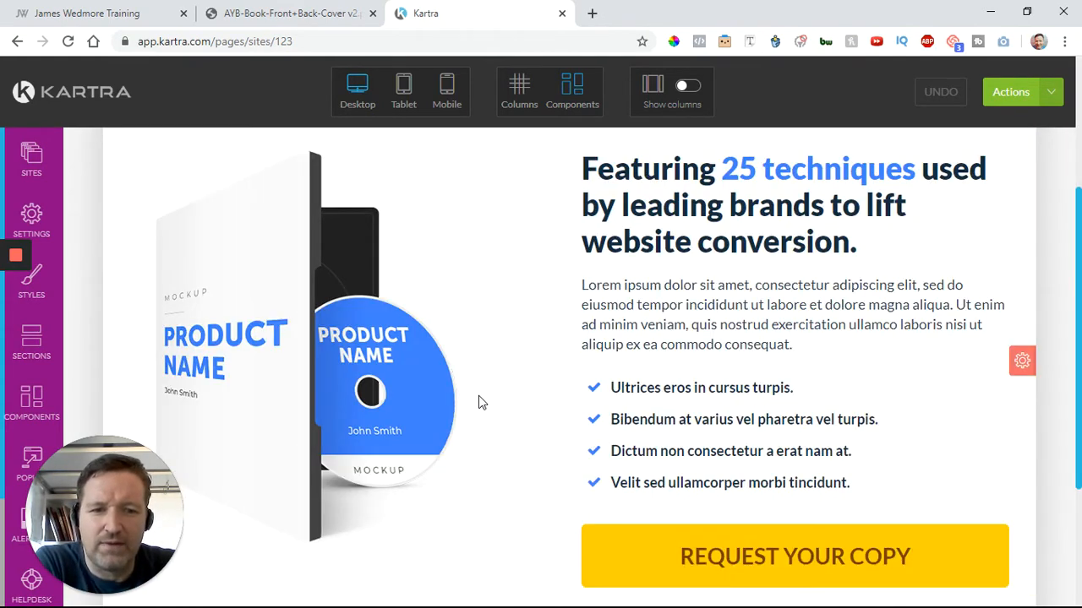
pyautogui.scroll(-3, 480, 399)
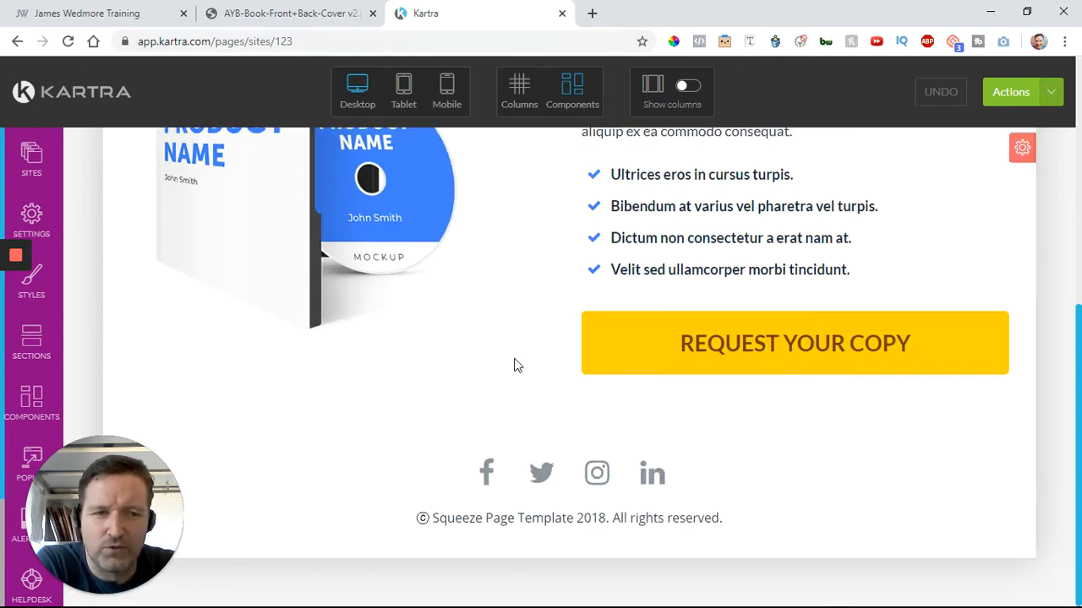
pyautogui.scroll(4, 513, 364)
pyautogui.scroll(2, 513, 364)
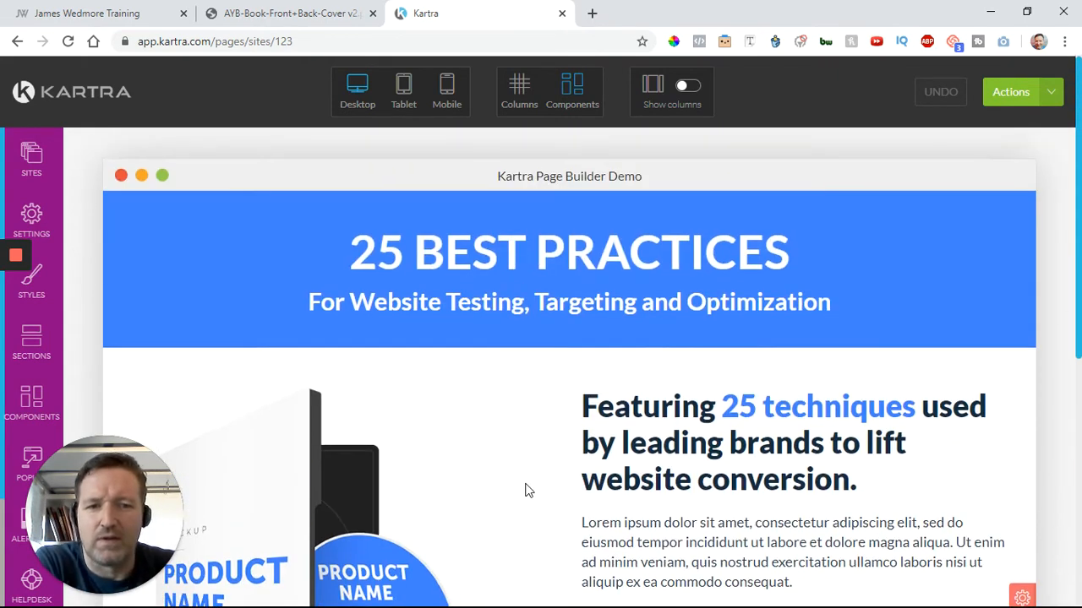
pyautogui.scroll(-3, 520, 470)
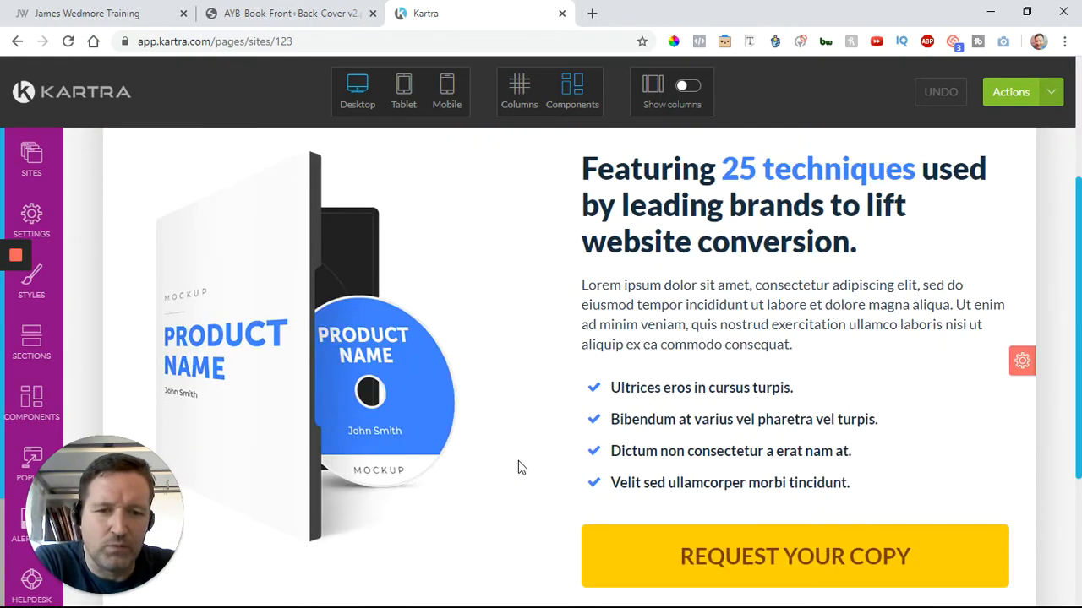
pyautogui.scroll(3, 519, 466)
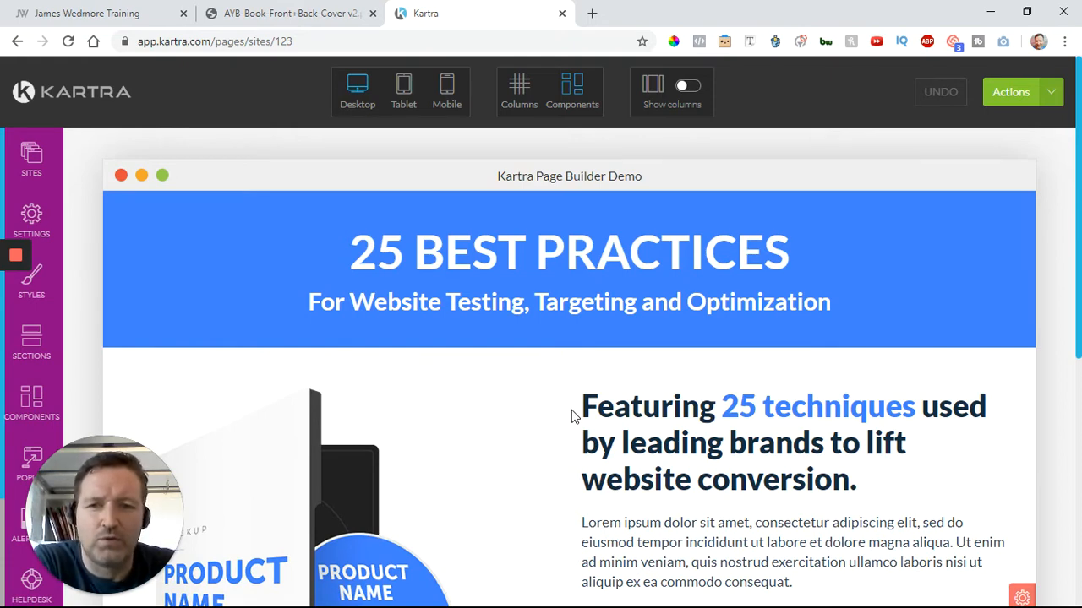
pyautogui.moveTo(591, 258)
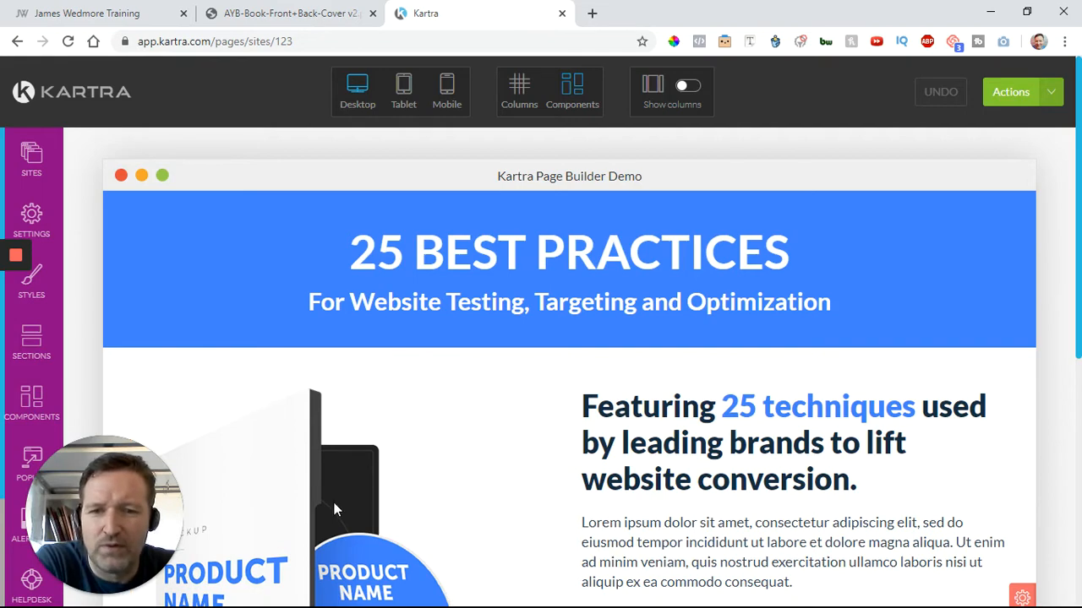
pyautogui.scroll(-5, 490, 420)
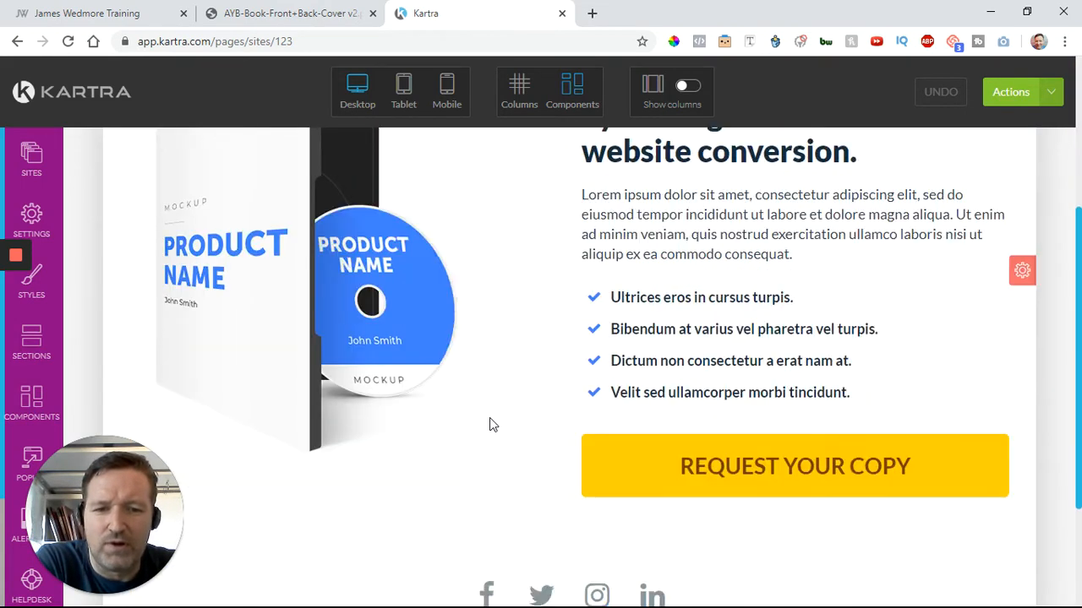
pyautogui.moveTo(826, 414)
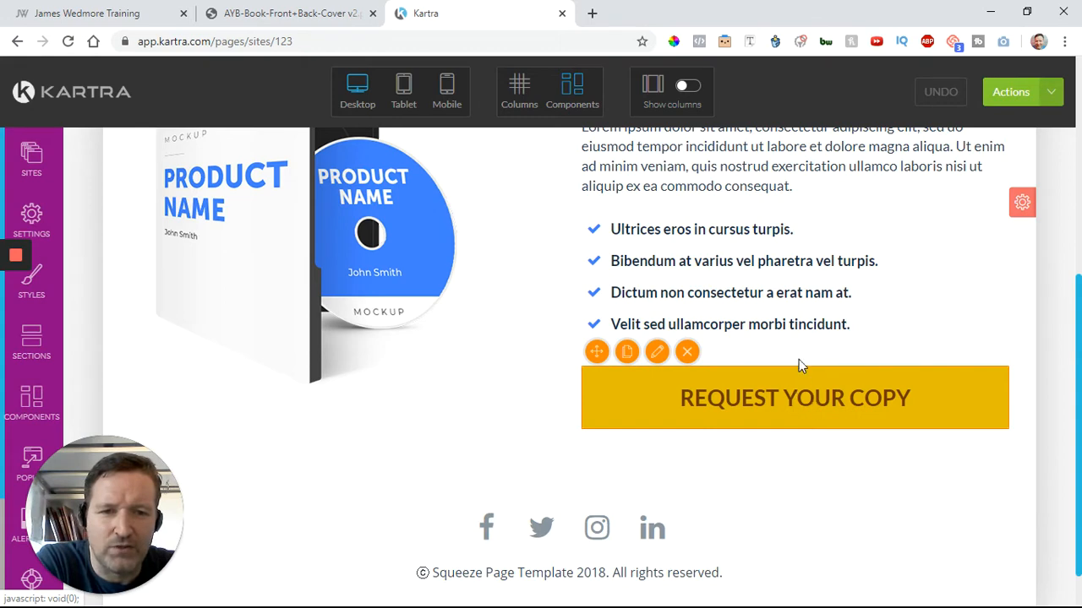
pyautogui.scroll(5, 519, 295)
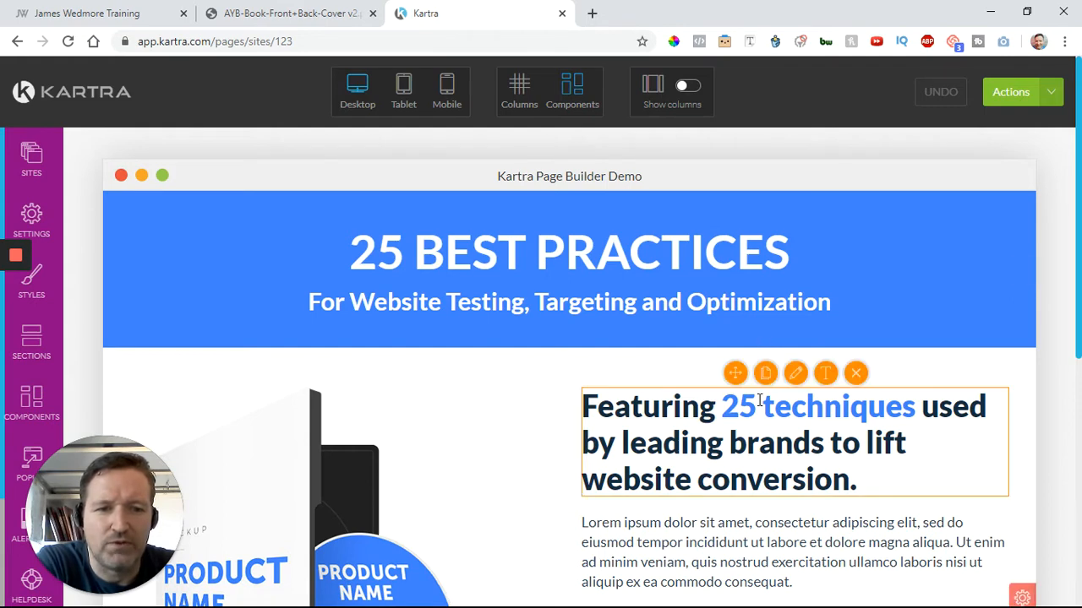
pyautogui.scroll(-1, 760, 393)
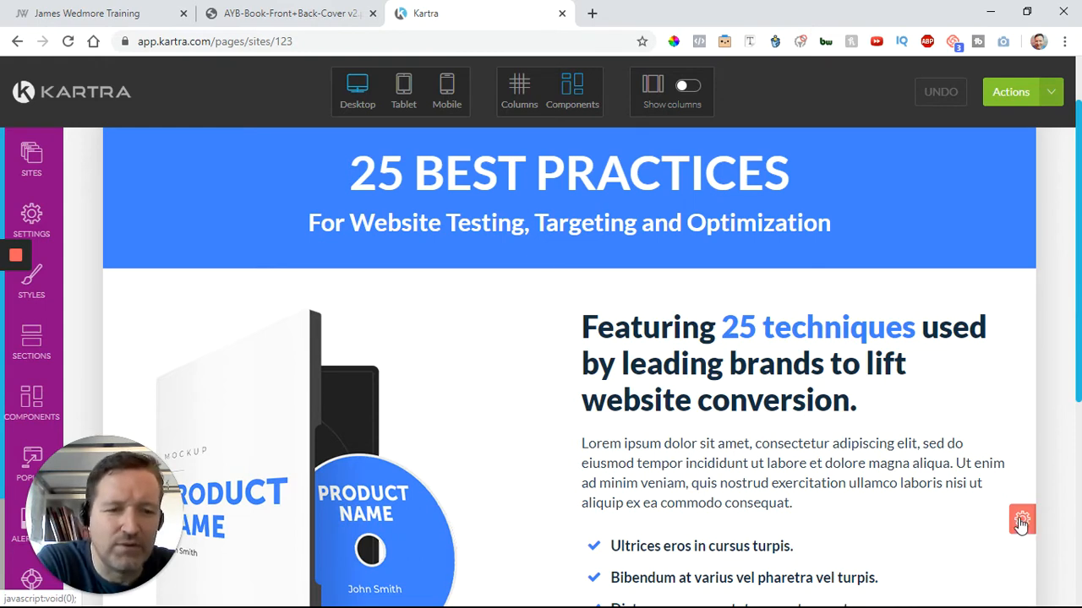
pyautogui.scroll(-3, 893, 507)
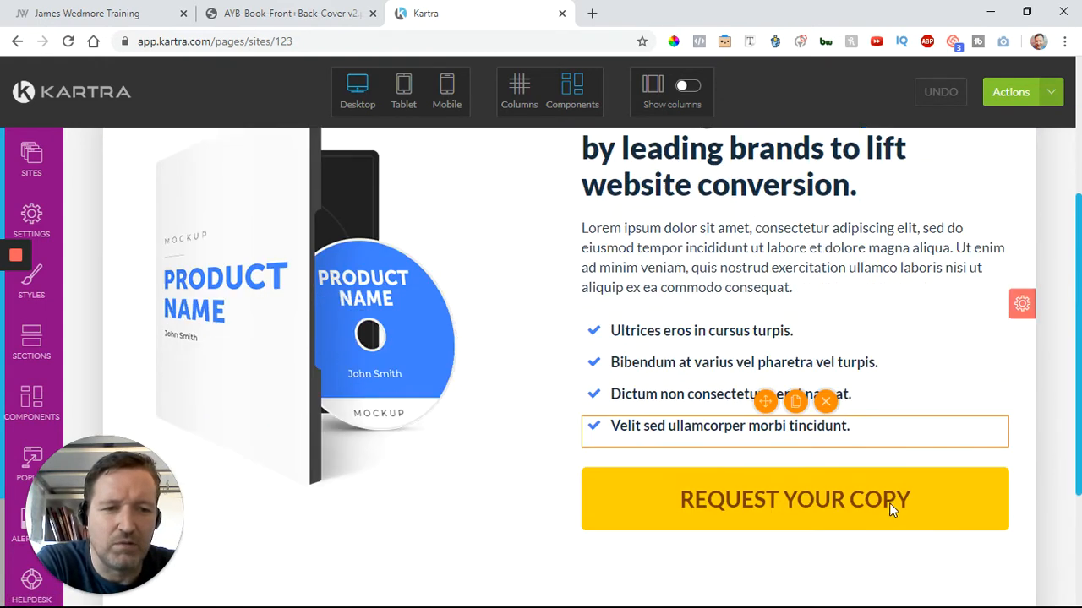
pyautogui.scroll(-2, 952, 306)
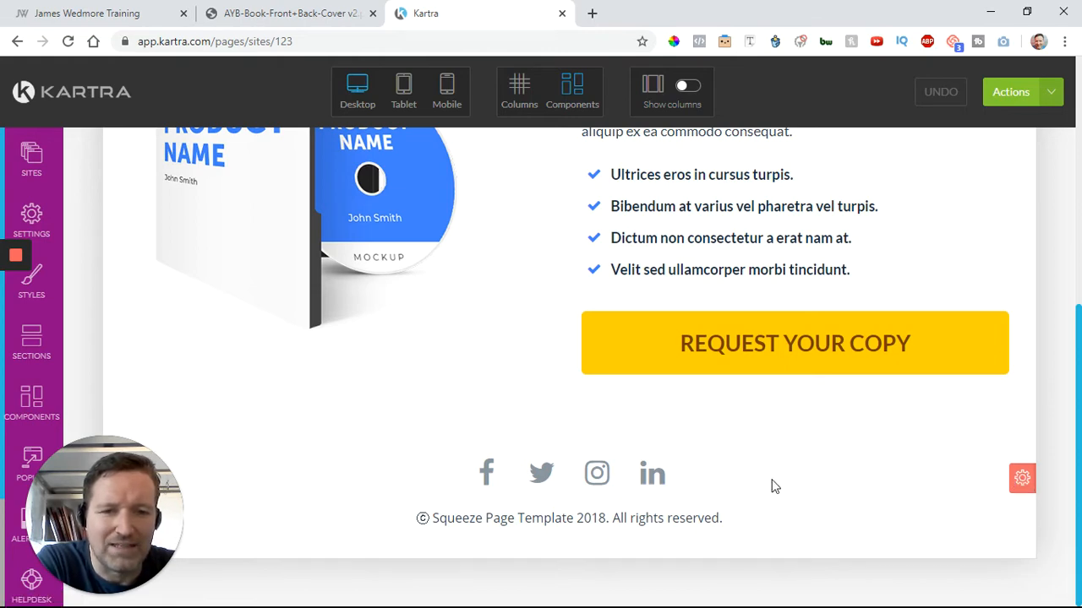
pyautogui.scroll(10, 774, 486)
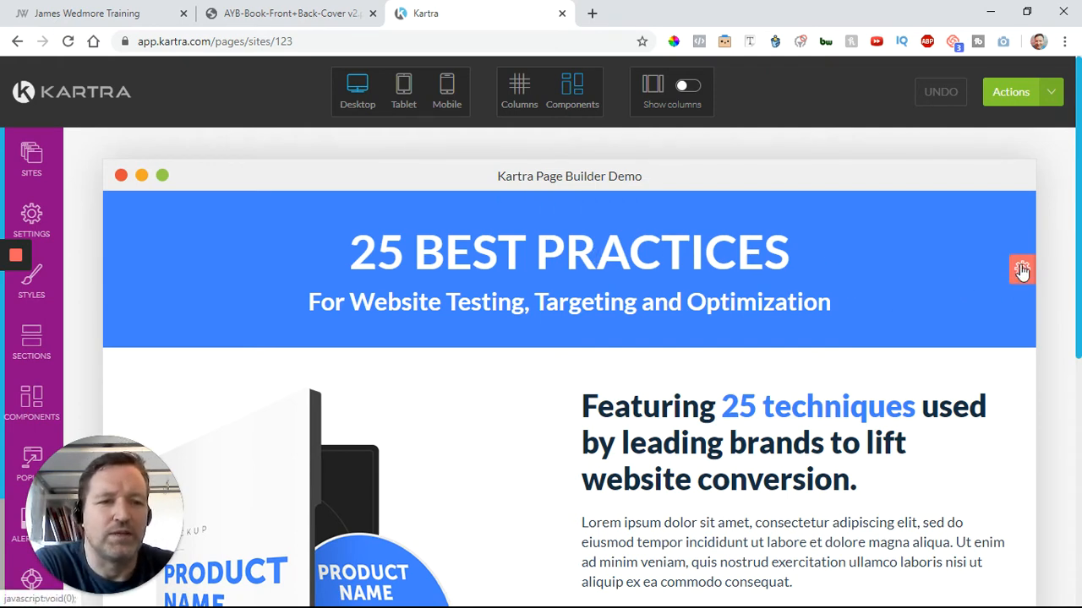
# Delete the blue 25 Best Practices header section from the page
pyautogui.moveTo(1018, 271)
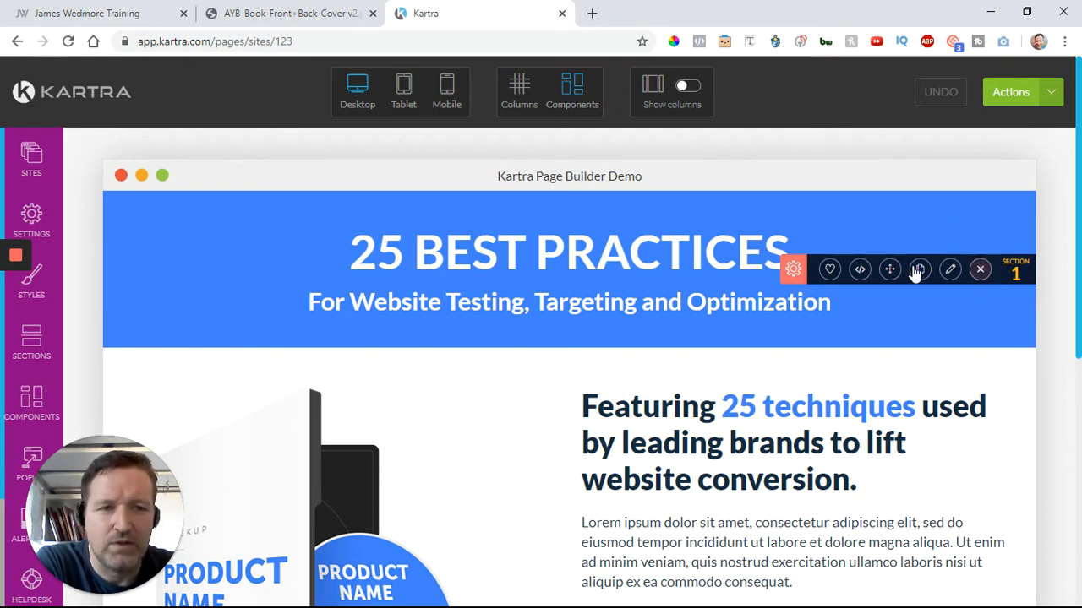
pyautogui.click(980, 270)
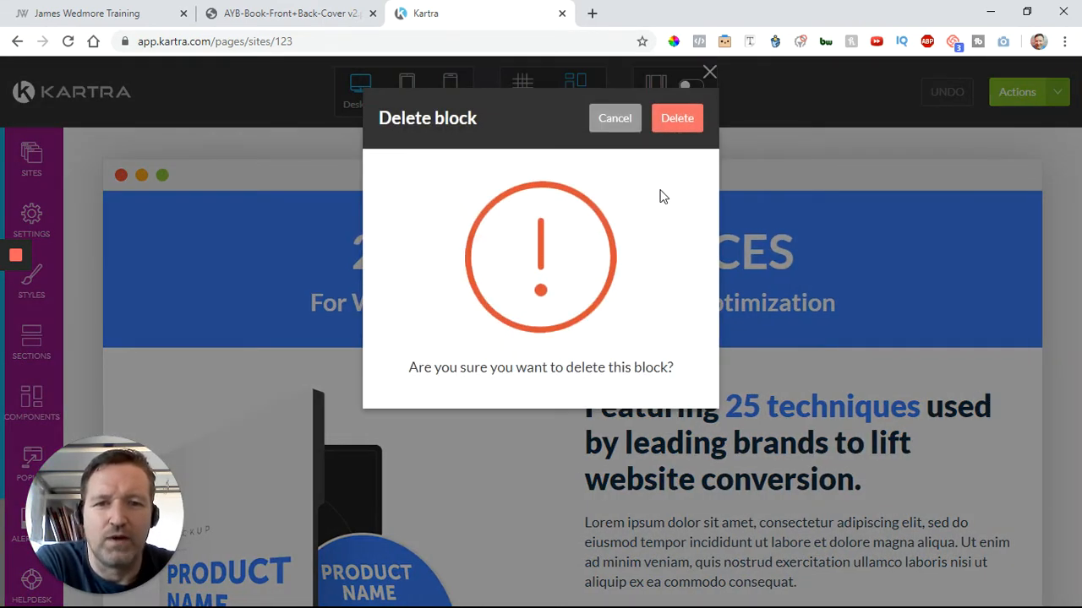
pyautogui.click(672, 136)
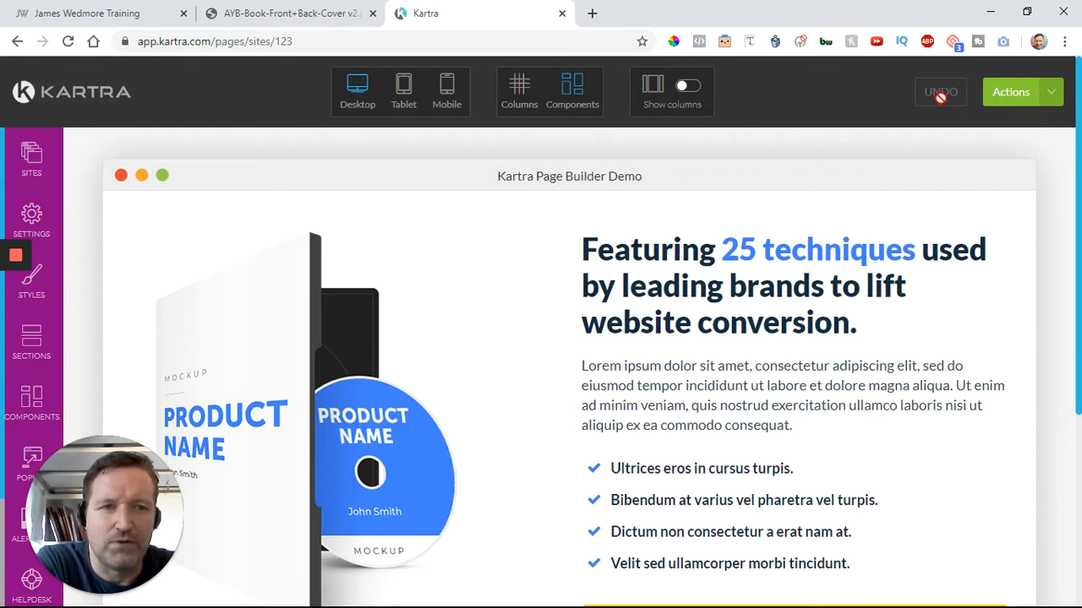
# Exit to the dashboard without saving to discard the header deletion, and reopen the page in the builder
pyautogui.scroll(-2, 848, 263)
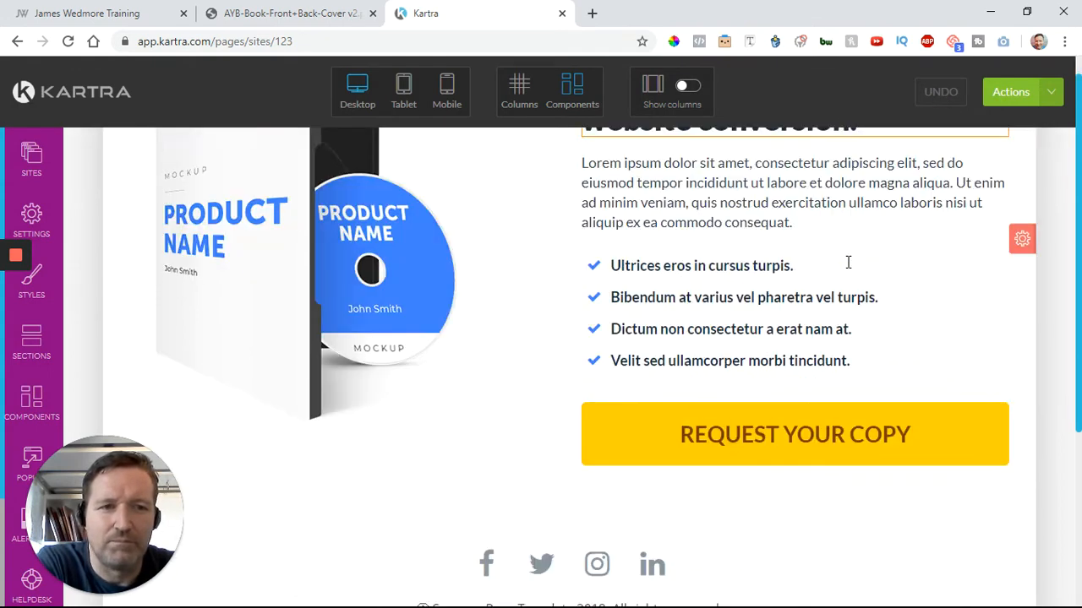
pyautogui.scroll(2, 847, 263)
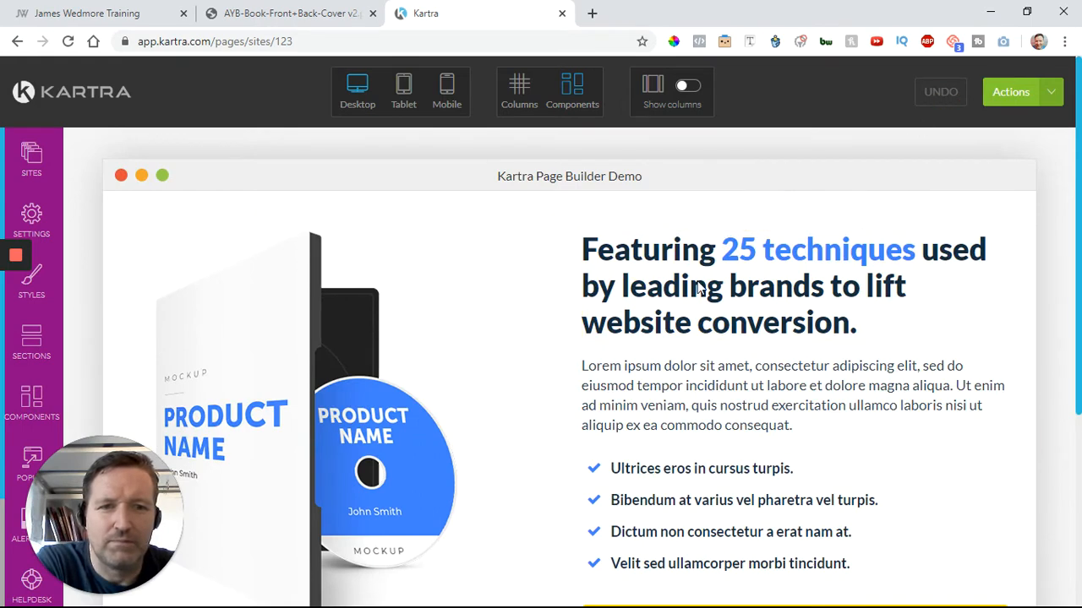
pyautogui.scroll(-1, 565, 312)
pyautogui.scroll(1, 855, 188)
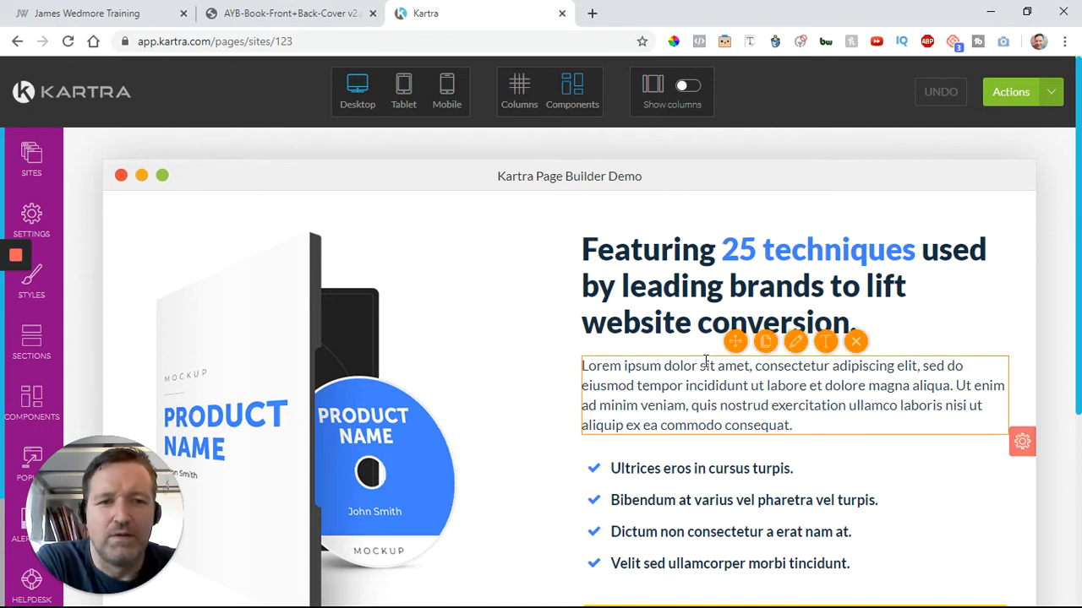
pyautogui.scroll(-4, 847, 443)
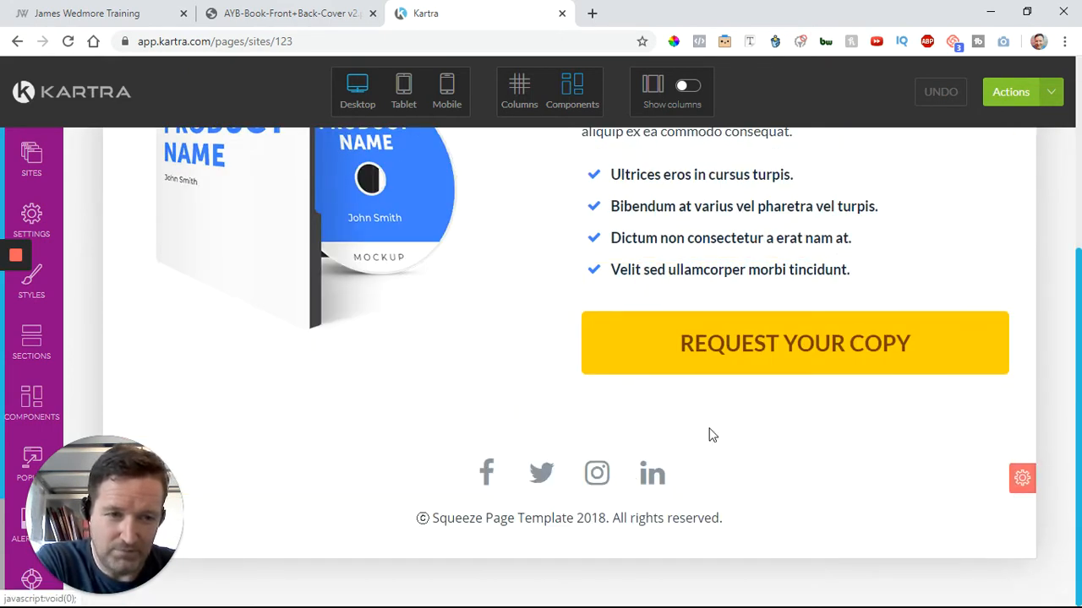
pyautogui.scroll(4, 738, 435)
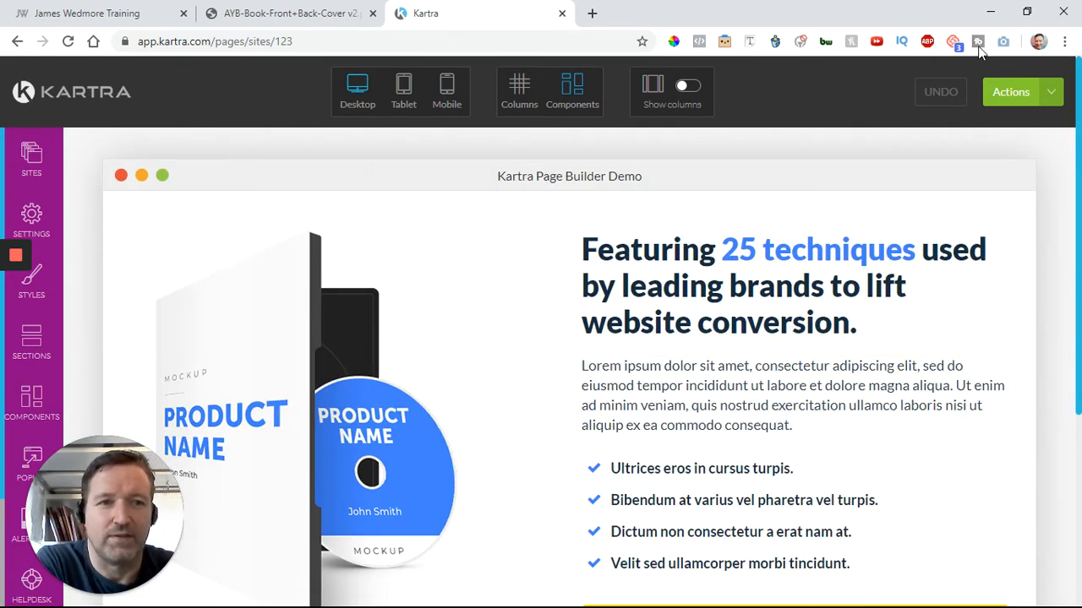
pyautogui.click(1052, 93)
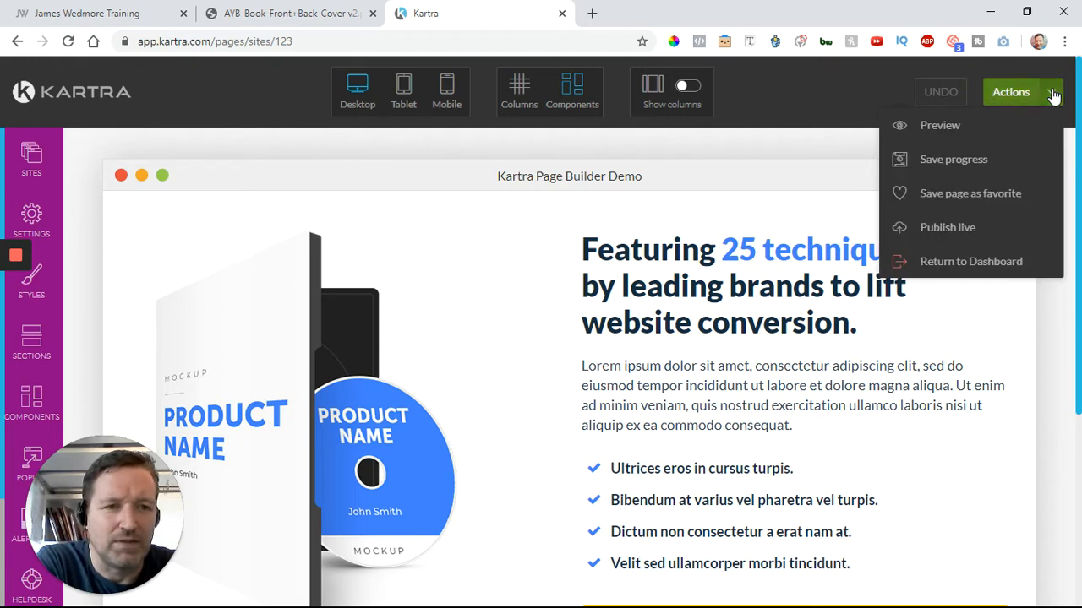
pyautogui.click(929, 263)
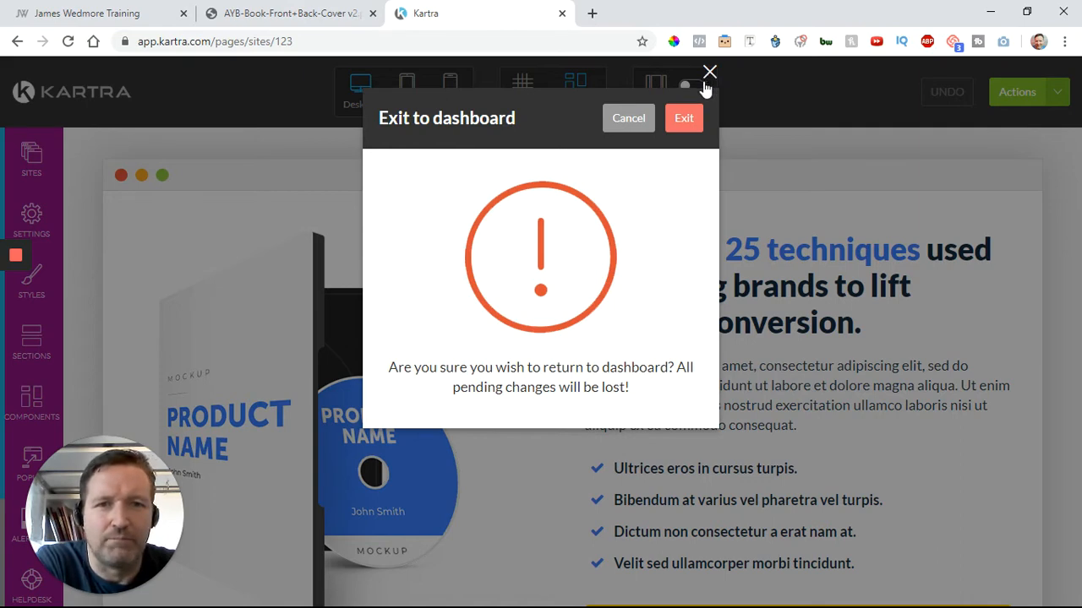
pyautogui.click(13, 300)
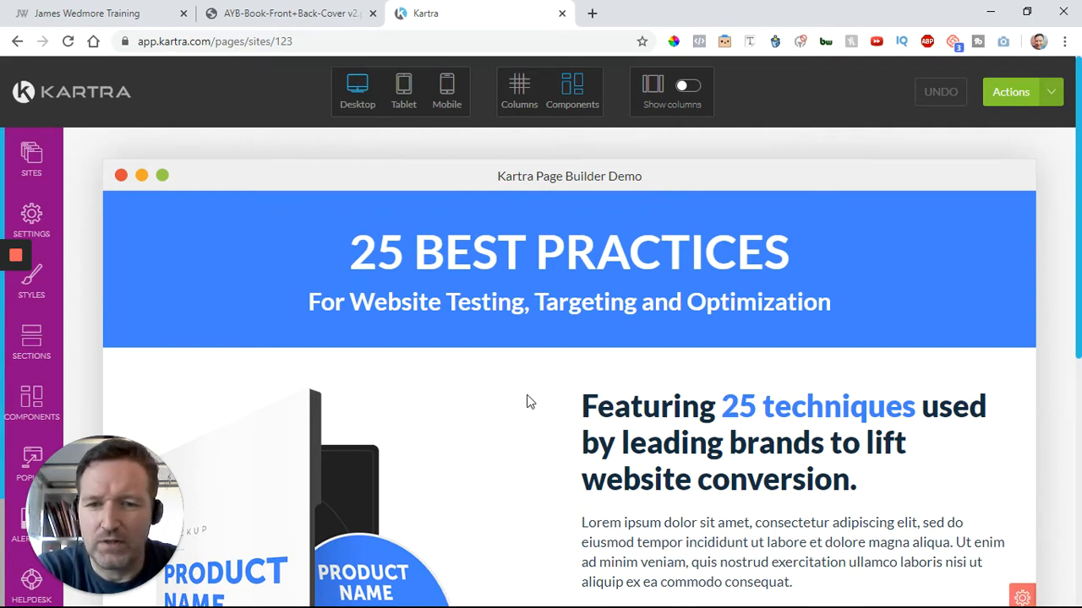
# Replace the 25 Best Practices heading text in the blue header with "Get The FREE Ebook Now!"
pyautogui.scroll(-2, 526, 402)
pyautogui.scroll(2, 525, 403)
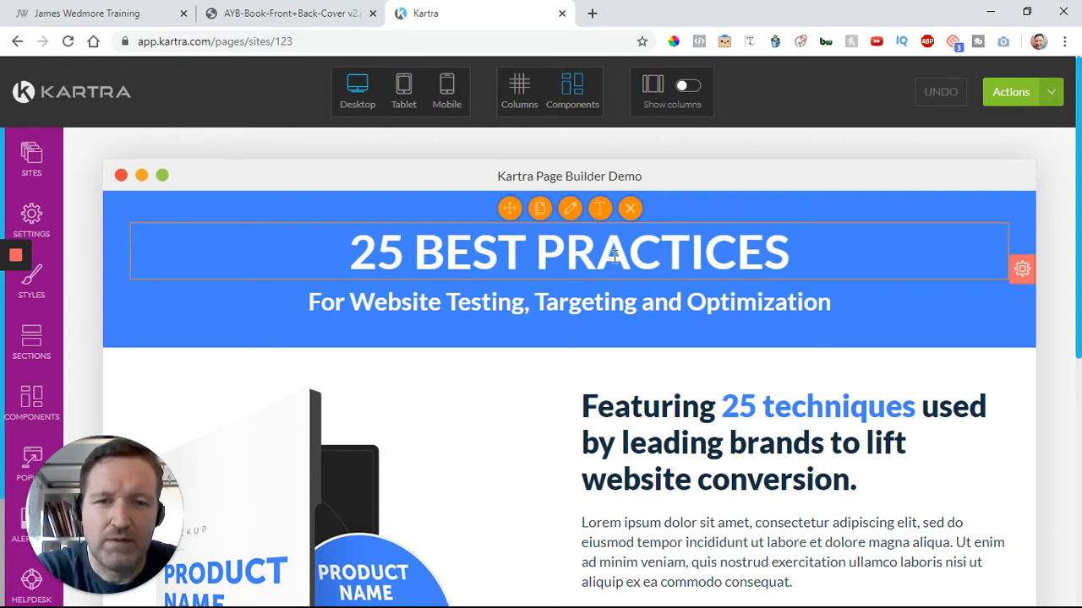
pyautogui.click(599, 209)
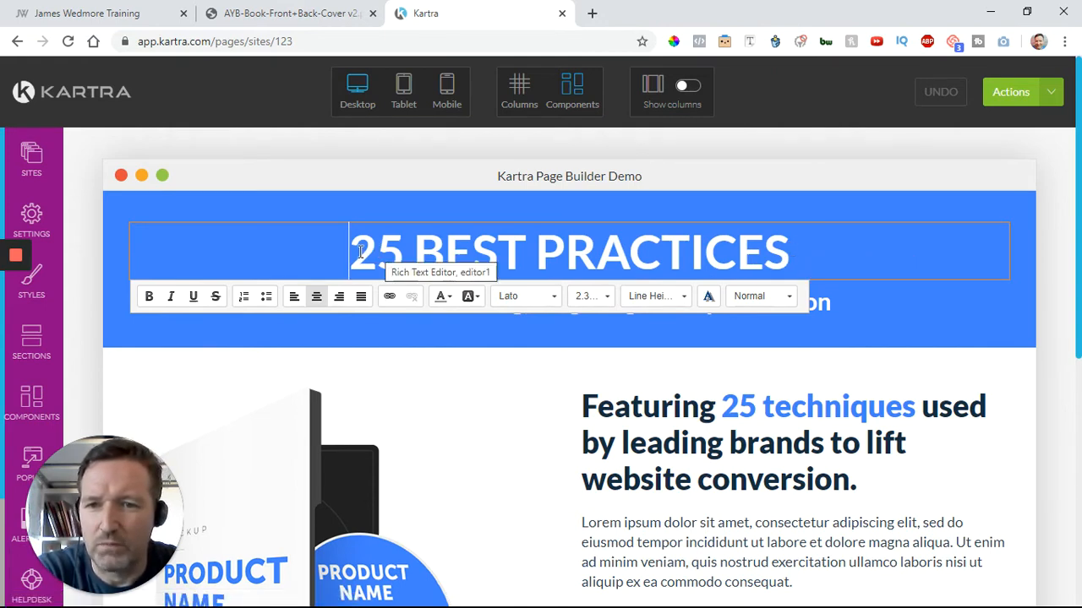
pyautogui.press('Delete')
pyautogui.press('Delete')
pyautogui.press('Delete')
pyautogui.press('Delete')
pyautogui.press('Delete')
pyautogui.press('Delete')
pyautogui.press('Delete')
pyautogui.press('Delete')
pyautogui.press('Delete')
pyautogui.press('Delete')
pyautogui.press('Delete')
pyautogui.press('Delete')
pyautogui.press('Delete')
pyautogui.press('Delete')
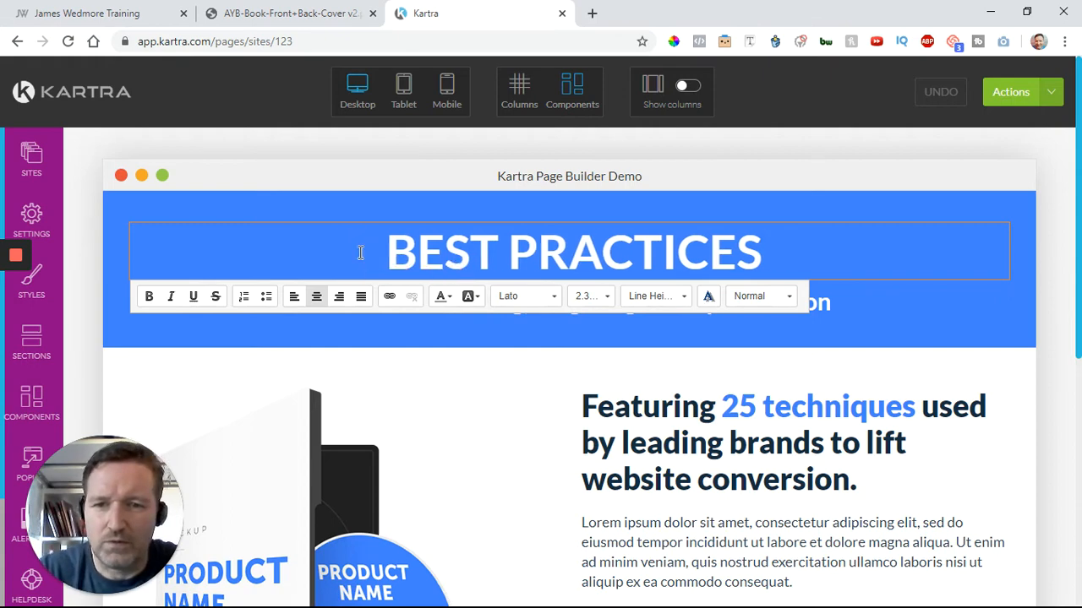
pyautogui.press('Delete')
pyautogui.press('Delete')
pyautogui.press('Delete')
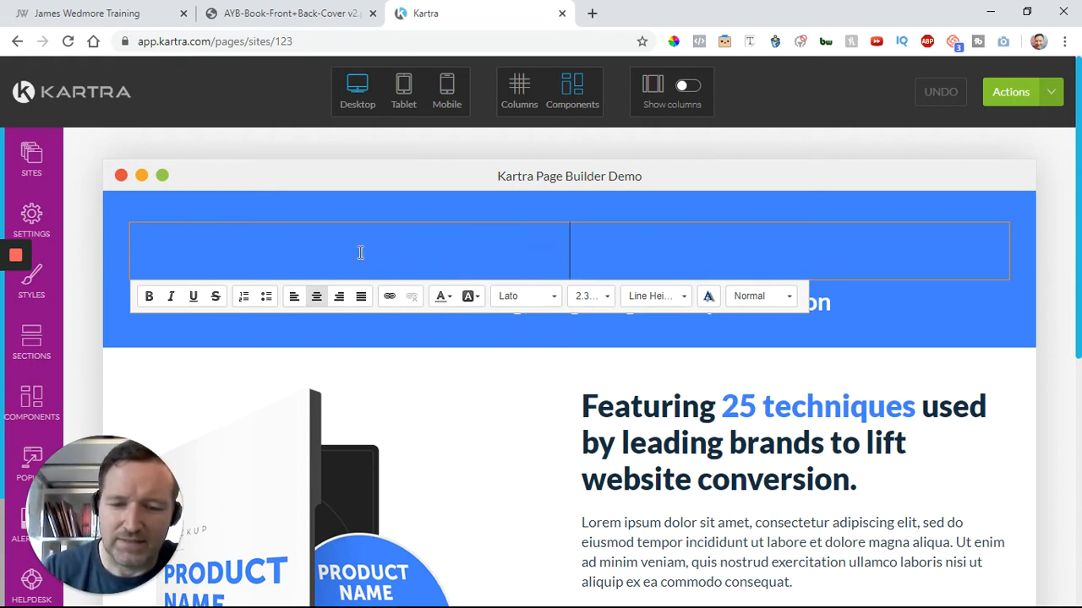
pyautogui.write('Get Te')
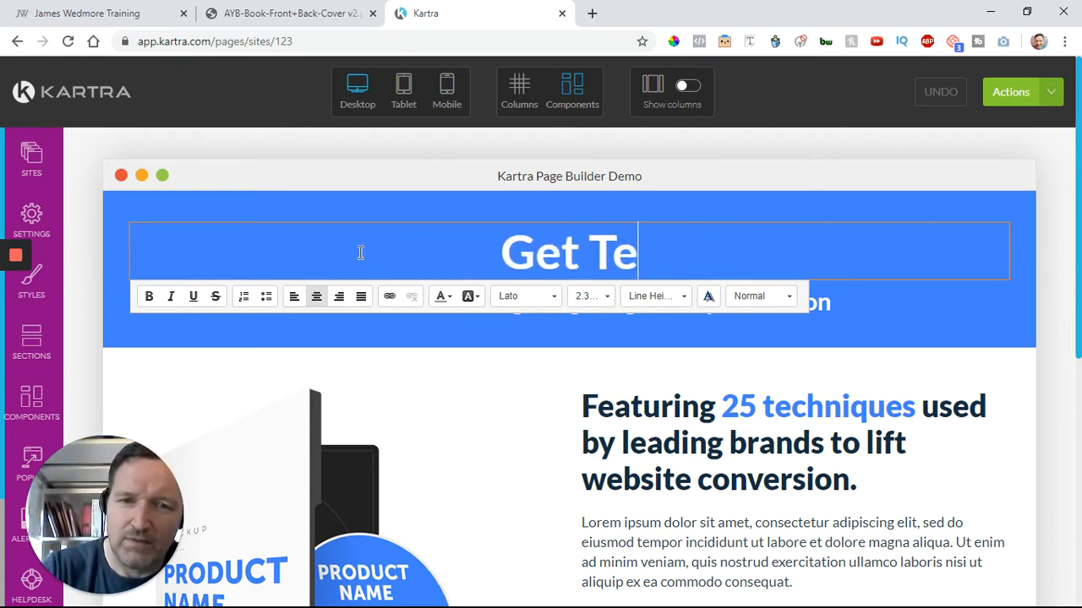
pyautogui.press('BackSpace')
pyautogui.write('he F')
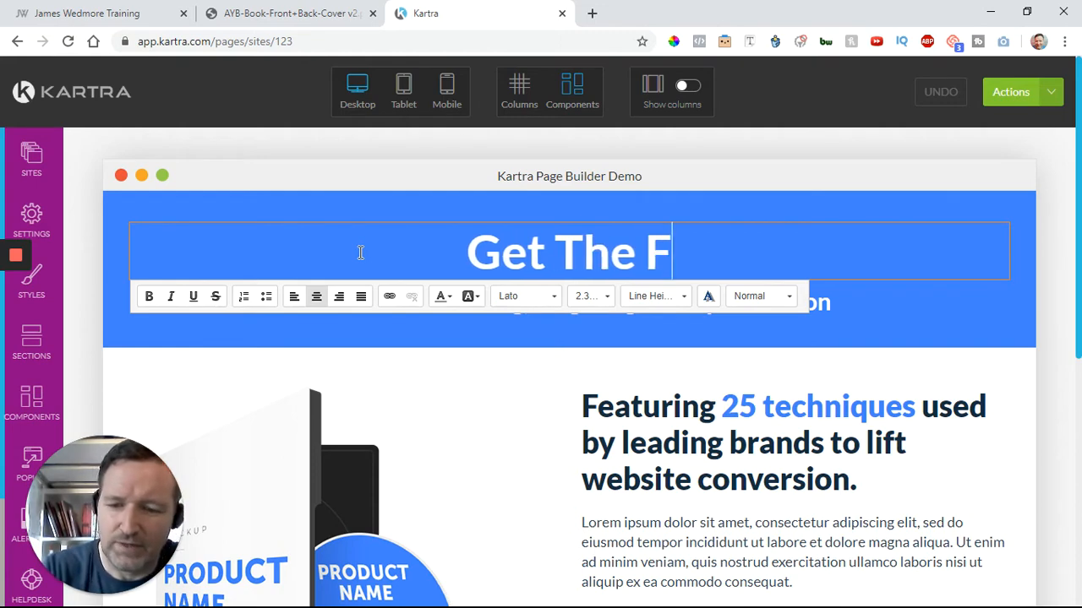
pyautogui.write('REE E')
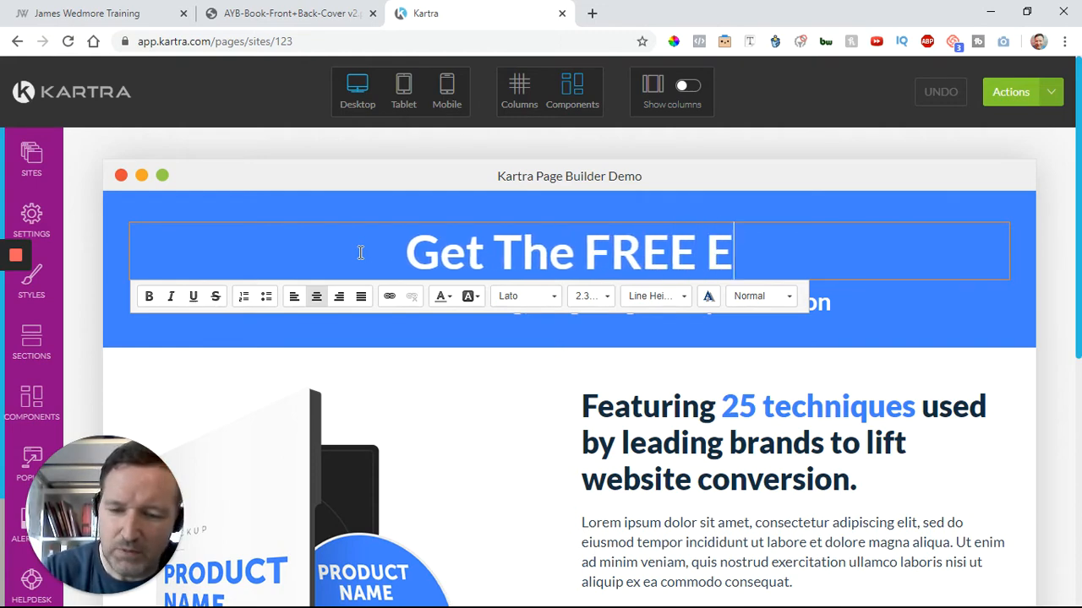
pyautogui.write('book No')
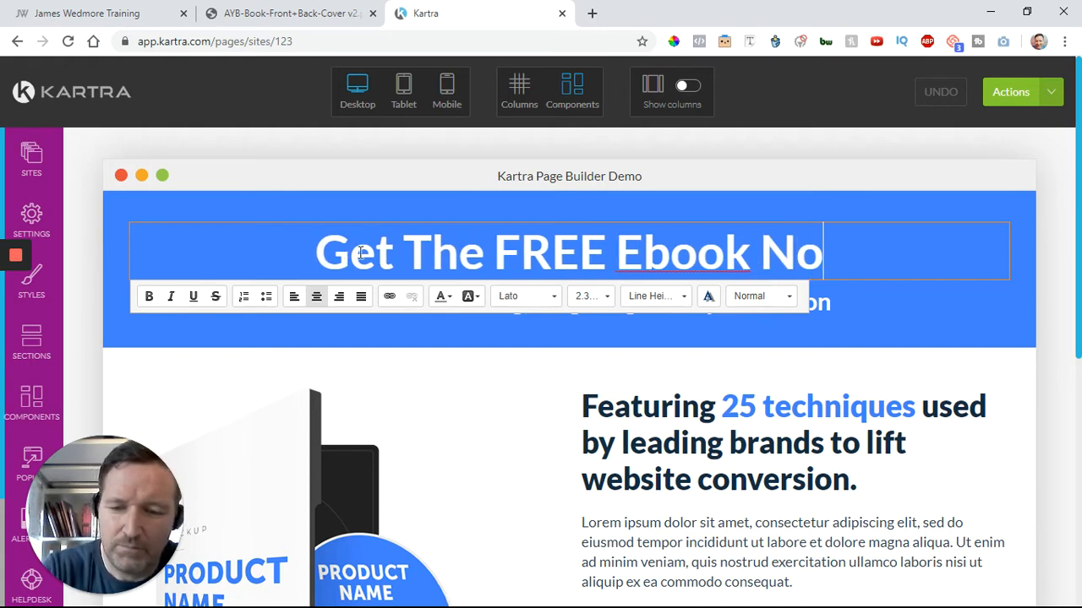
pyautogui.write('w!')
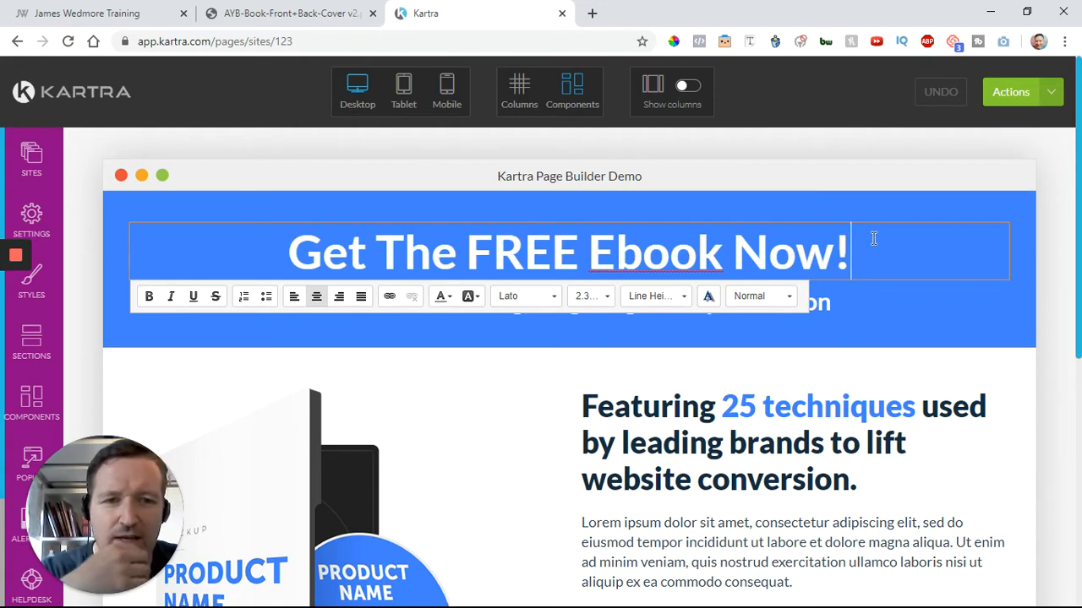
# Format the whole header headline as bold italic text in yellow and finish the text editing
pyautogui.moveTo(874, 237); pyautogui.dragTo(278, 300)
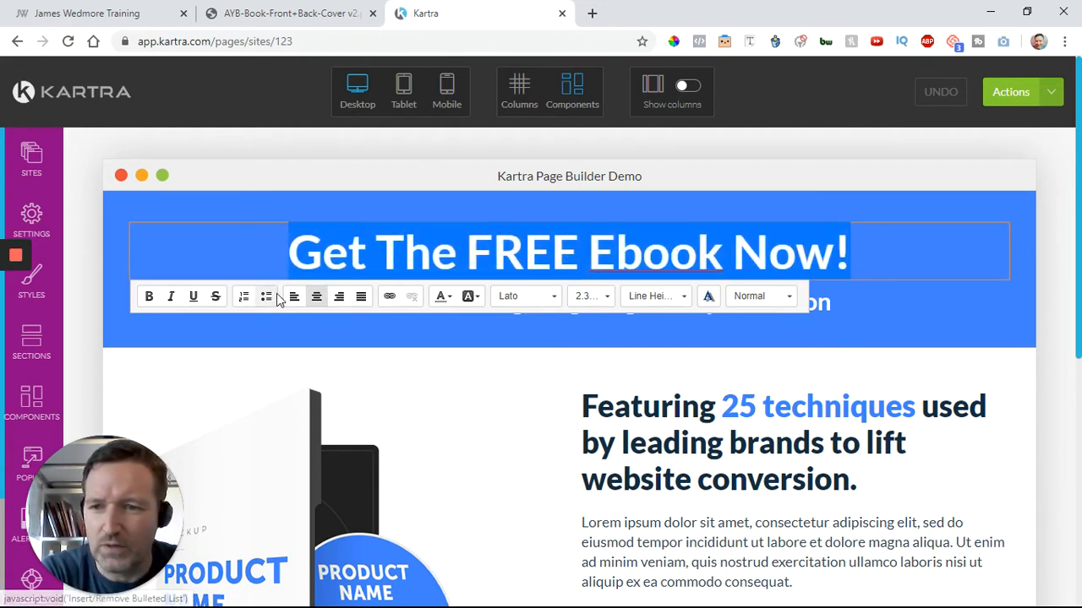
pyautogui.click(150, 303)
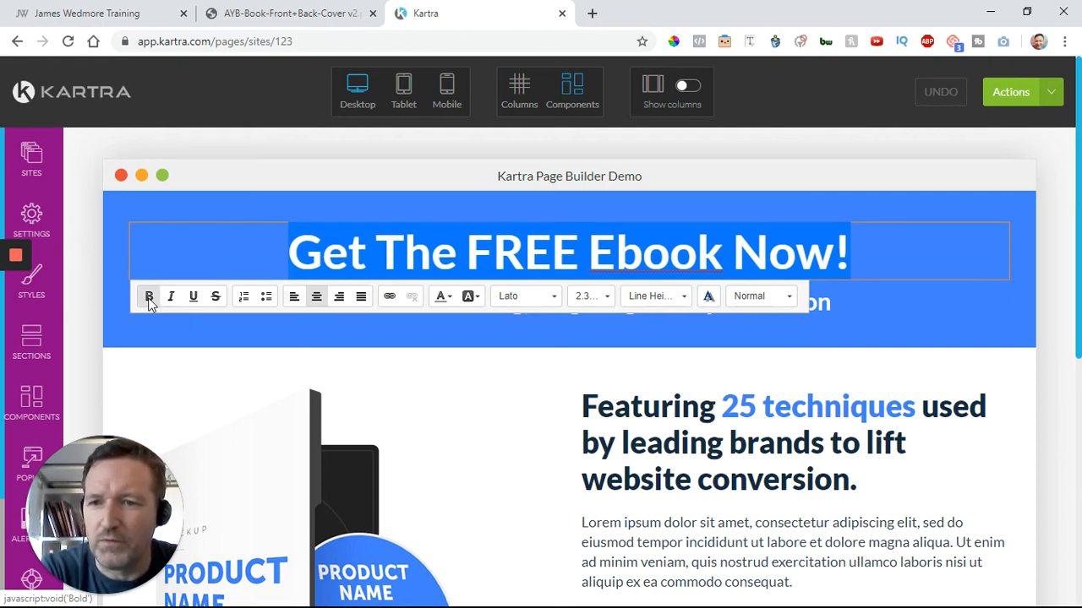
pyautogui.click(173, 300)
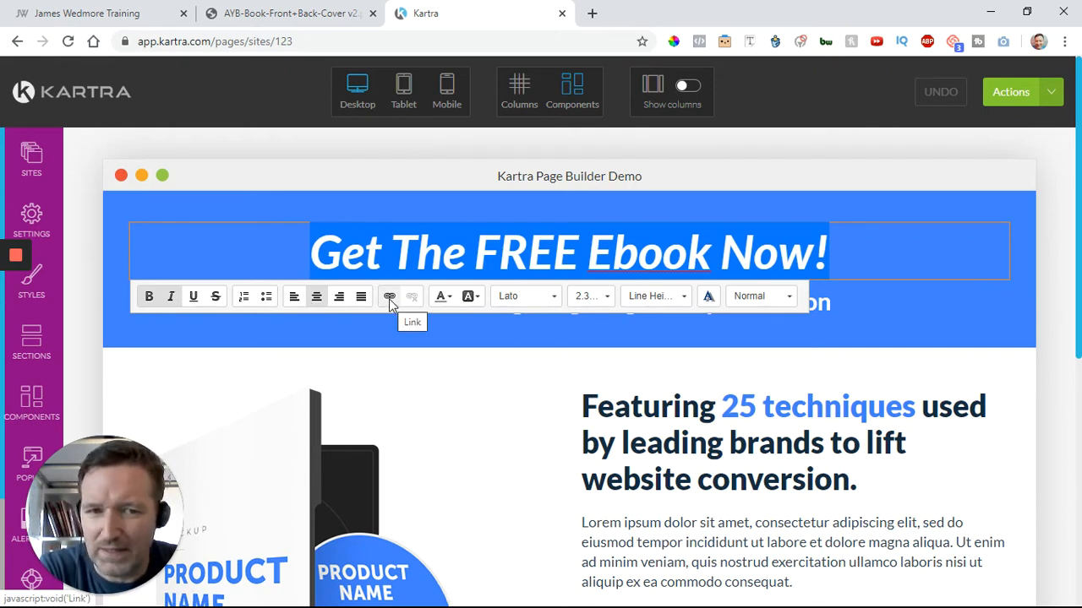
pyautogui.click(450, 297)
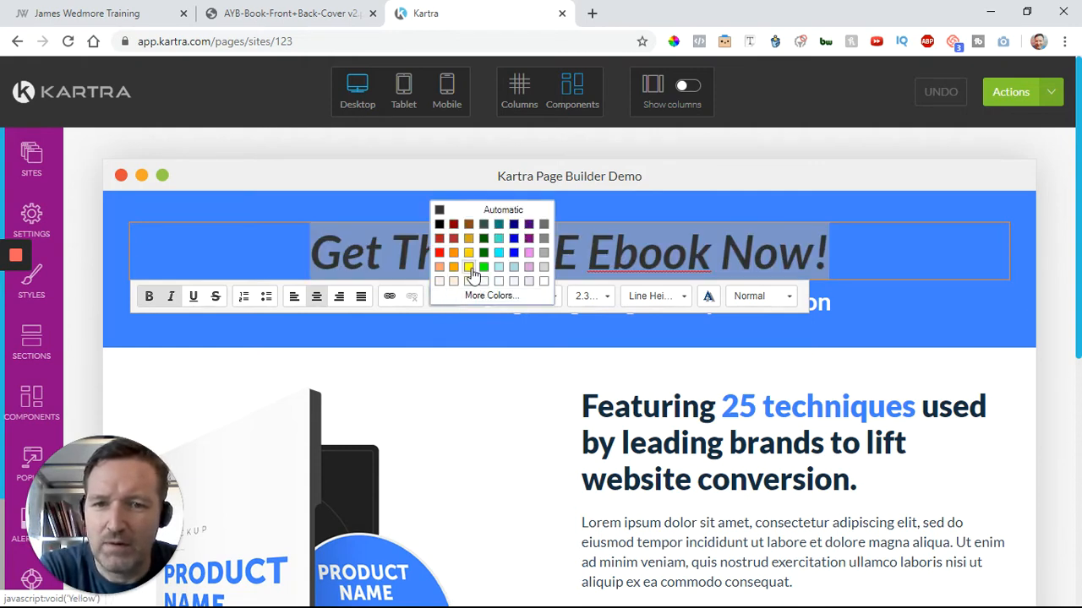
pyautogui.click(469, 268)
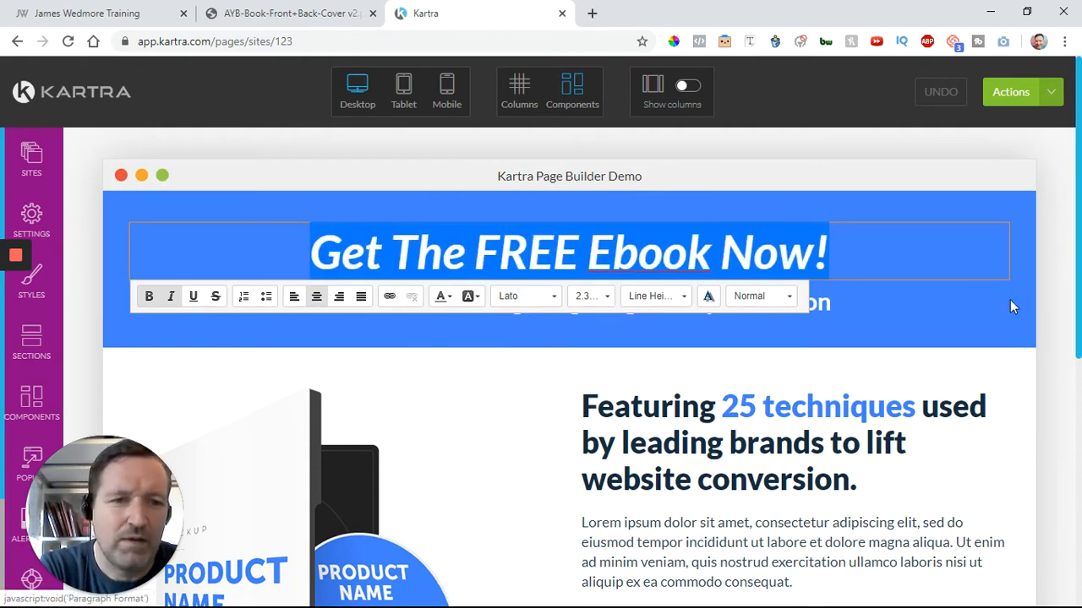
pyautogui.click(936, 209)
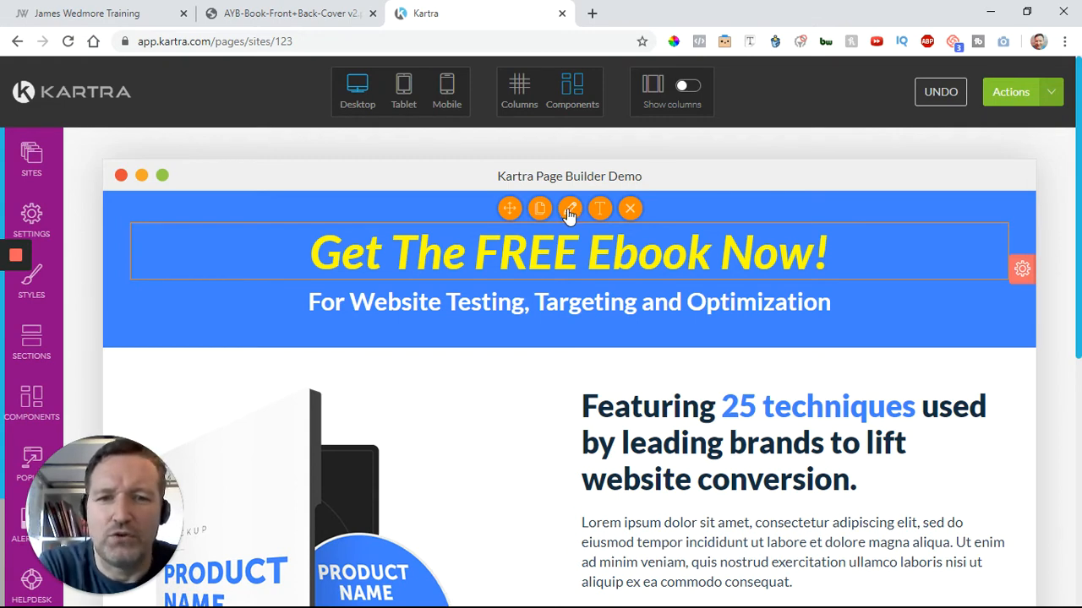
# Set the header headline's bottom margin to 200 px and apply it
pyautogui.click(569, 212)
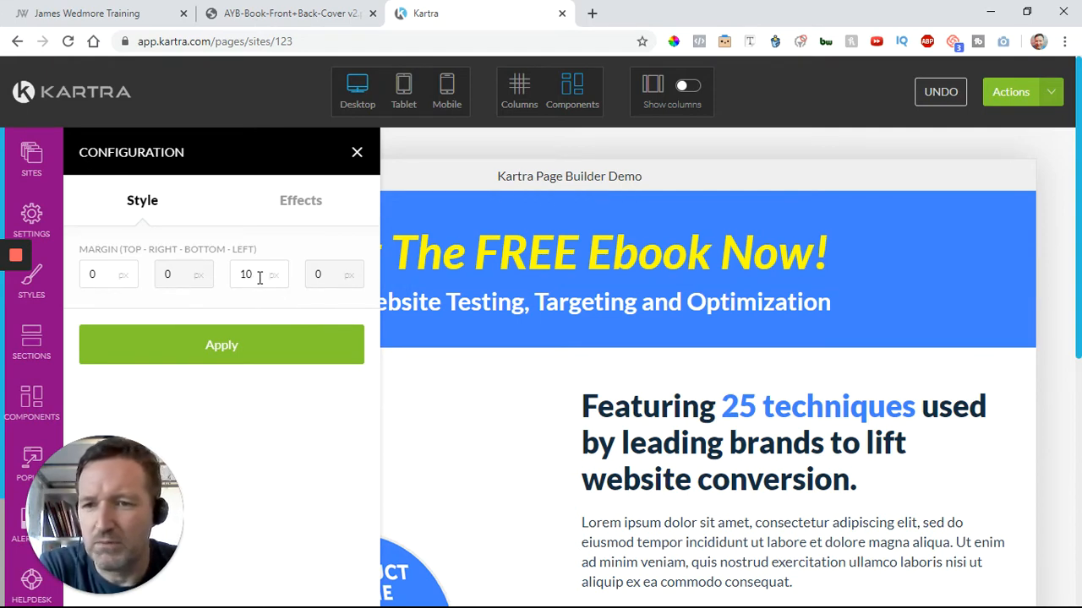
pyautogui.moveTo(258, 277); pyautogui.dragTo(224, 284)
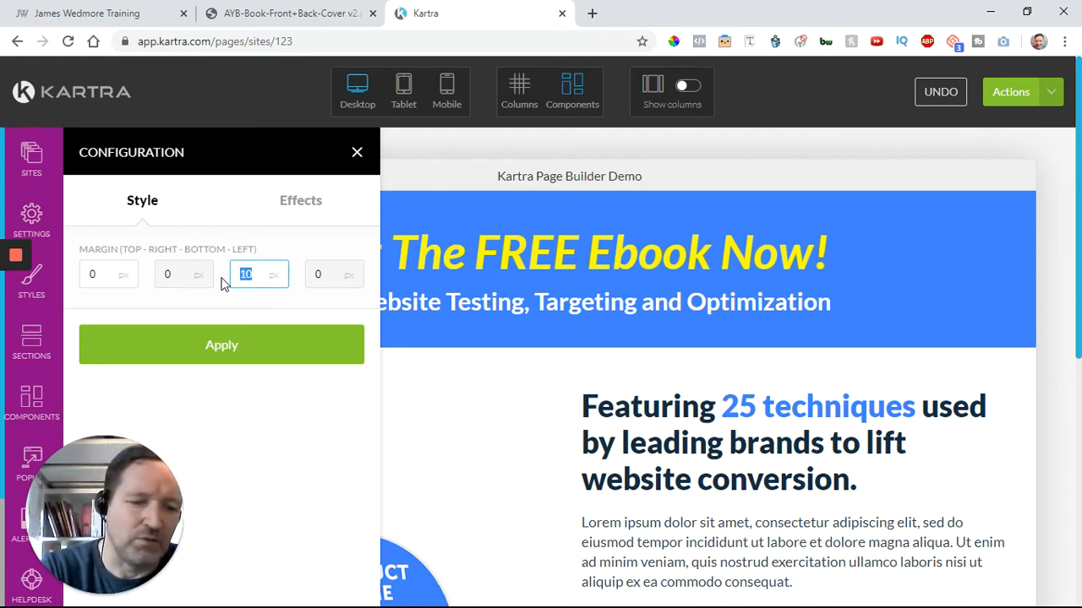
pyautogui.write('200')
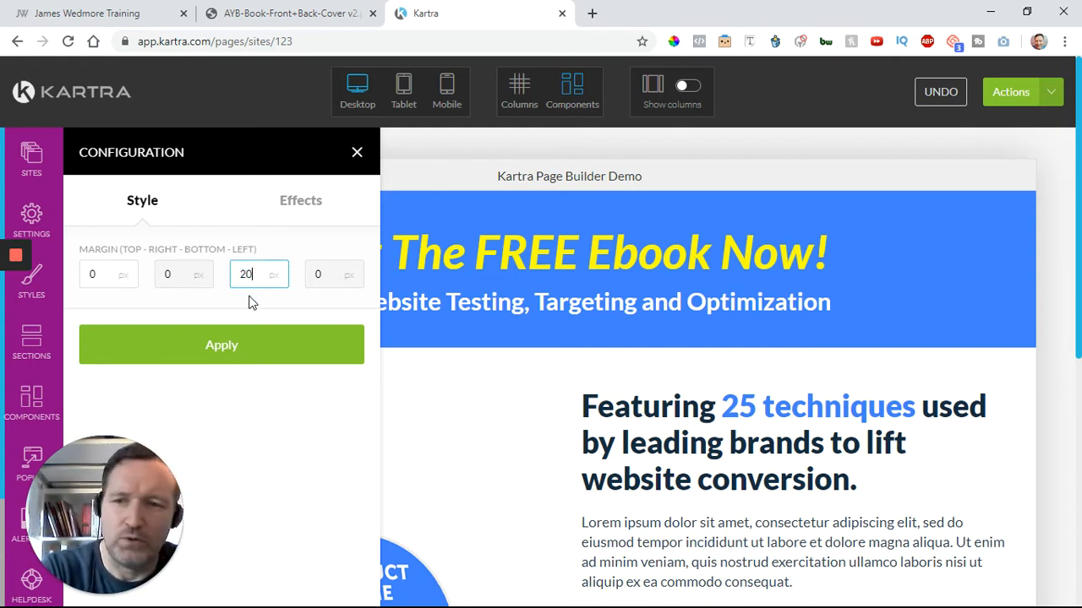
pyautogui.click(228, 348)
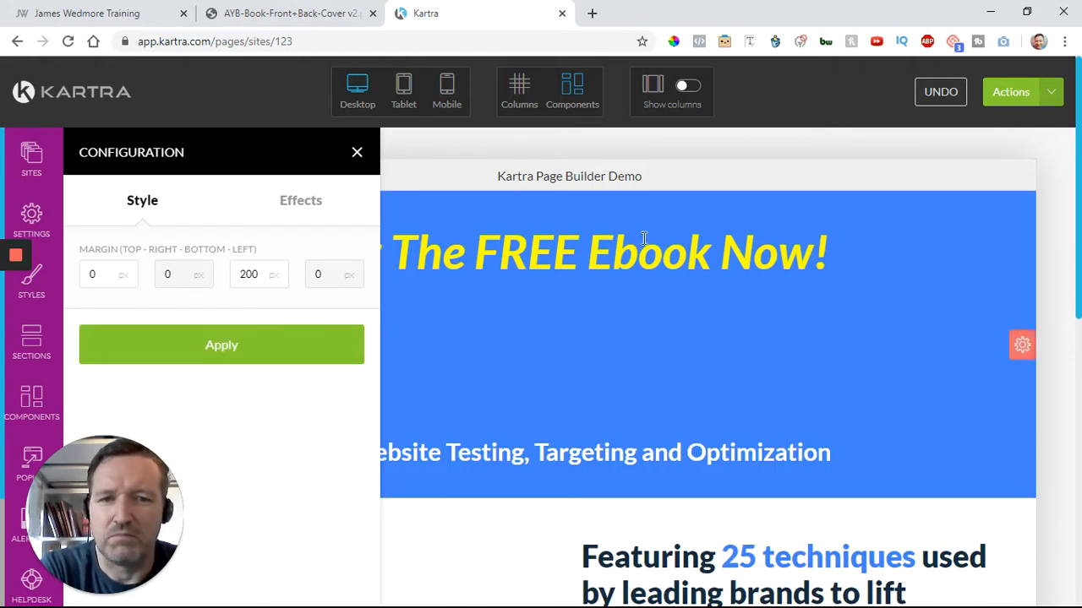
# Set the header headline's bottom margin back to 10 px and apply it
pyautogui.moveTo(558, 268)
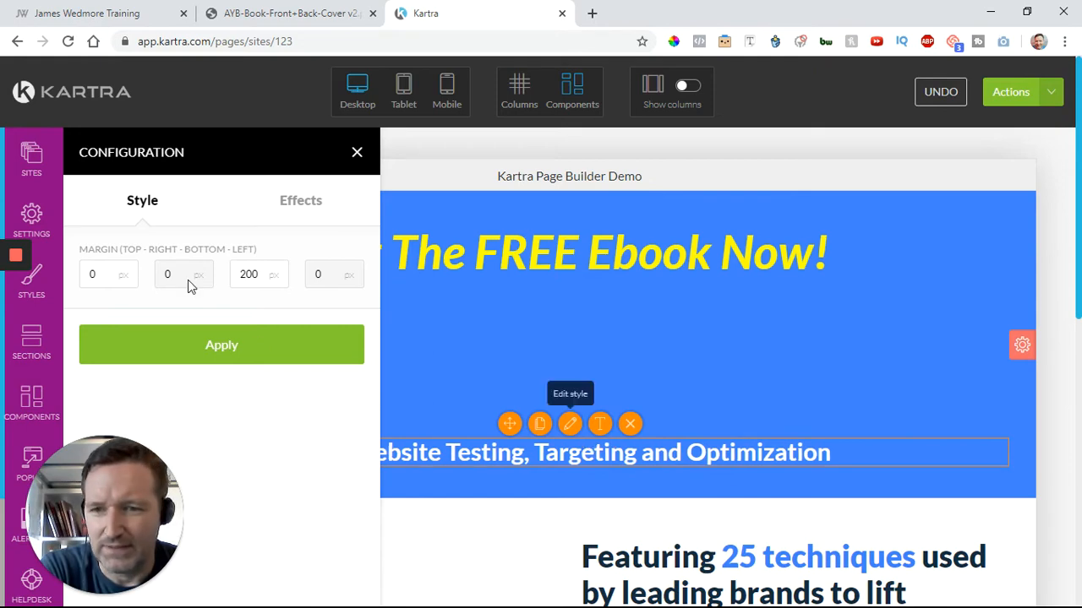
pyautogui.doubleClick(253, 279)
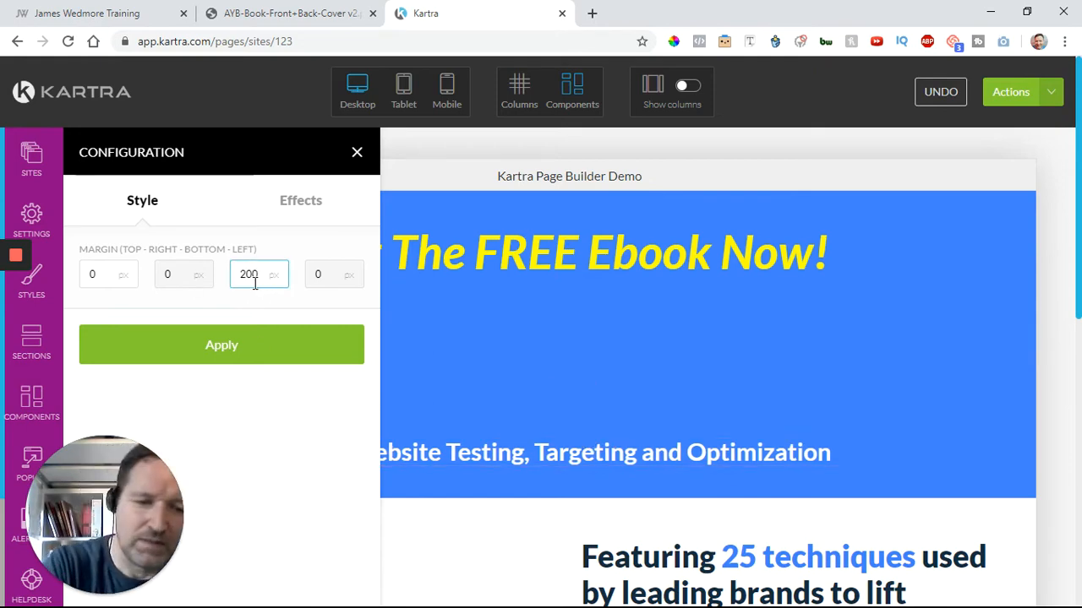
pyautogui.write('0')
pyautogui.write('1')
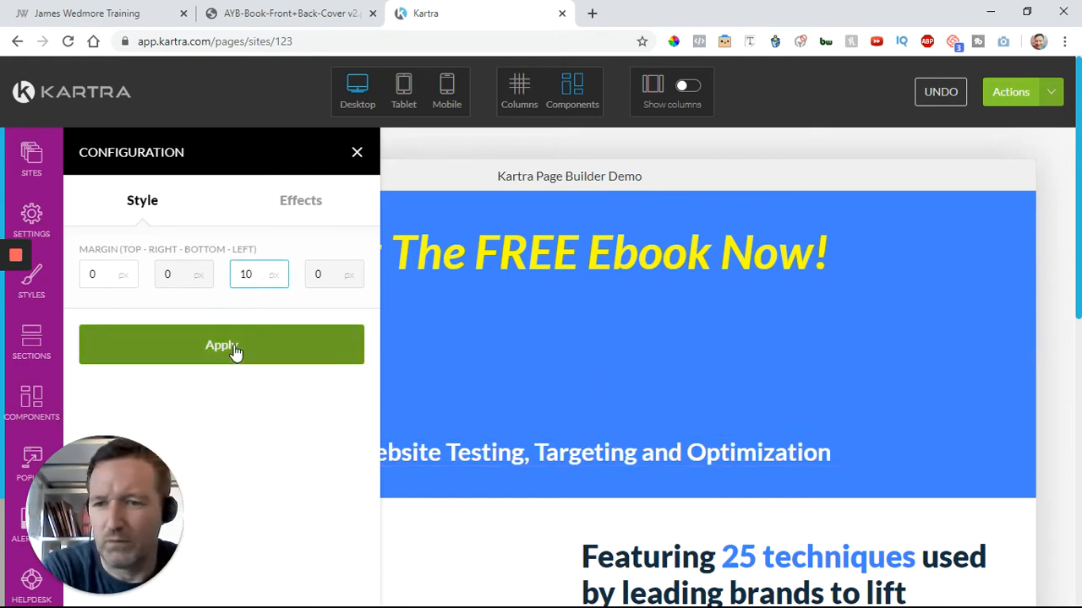
pyautogui.click(235, 348)
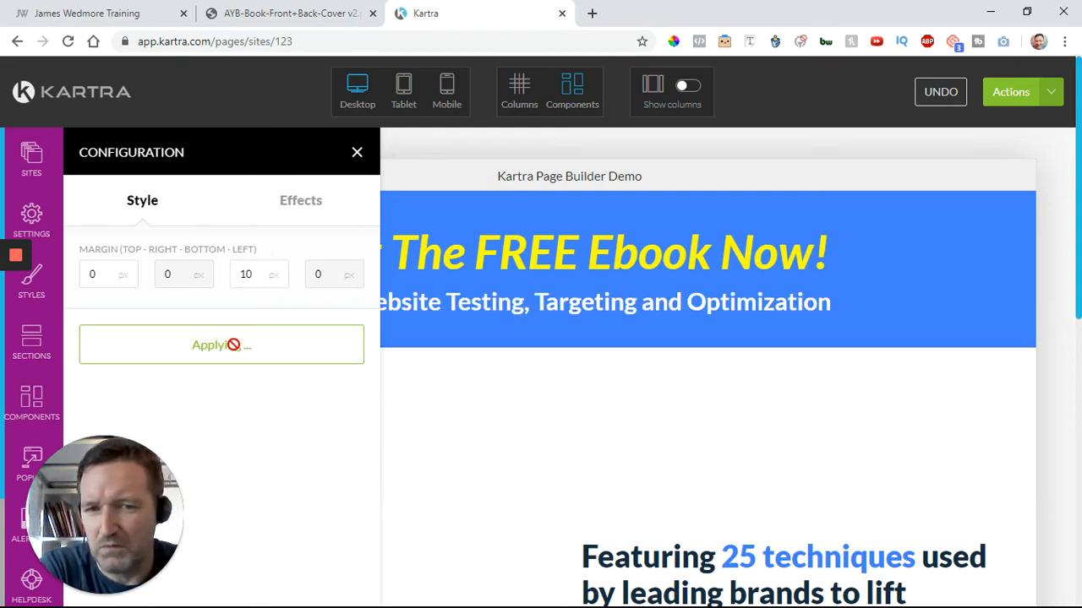
# Preview the Fade and Zoom animation effects on the header headline
pyautogui.click(299, 208)
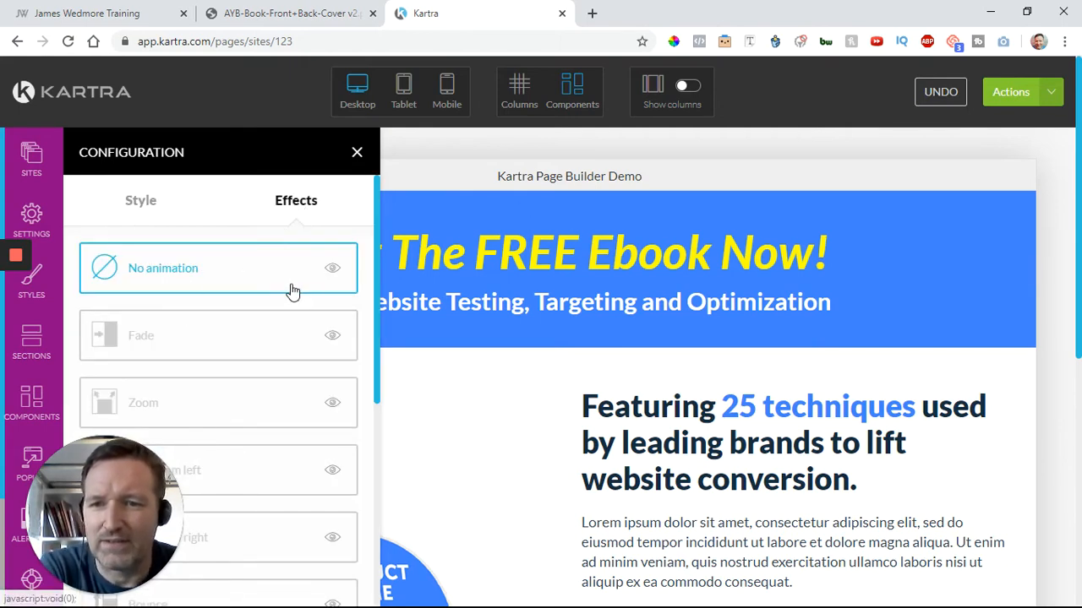
pyautogui.scroll(-2, 289, 292)
pyautogui.scroll(2, 283, 282)
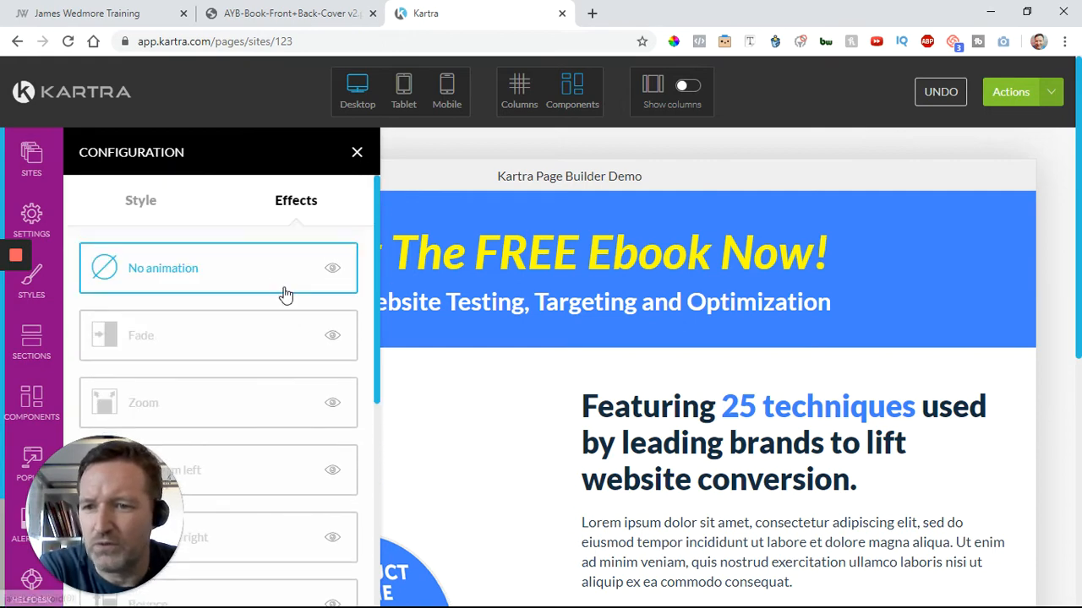
pyautogui.click(226, 343)
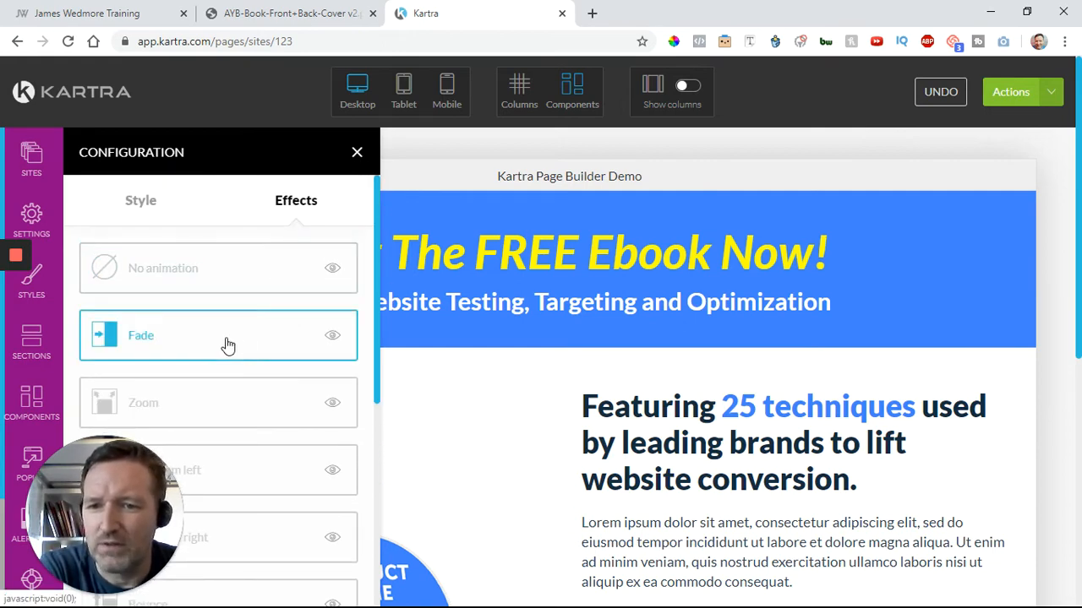
pyautogui.click(332, 338)
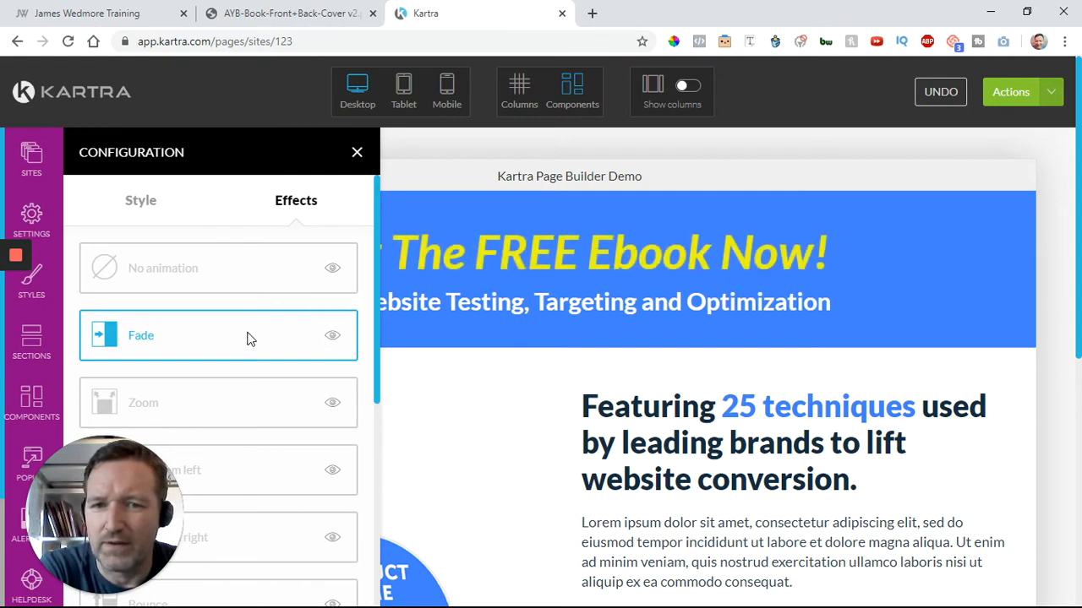
pyautogui.scroll(-1, 316, 338)
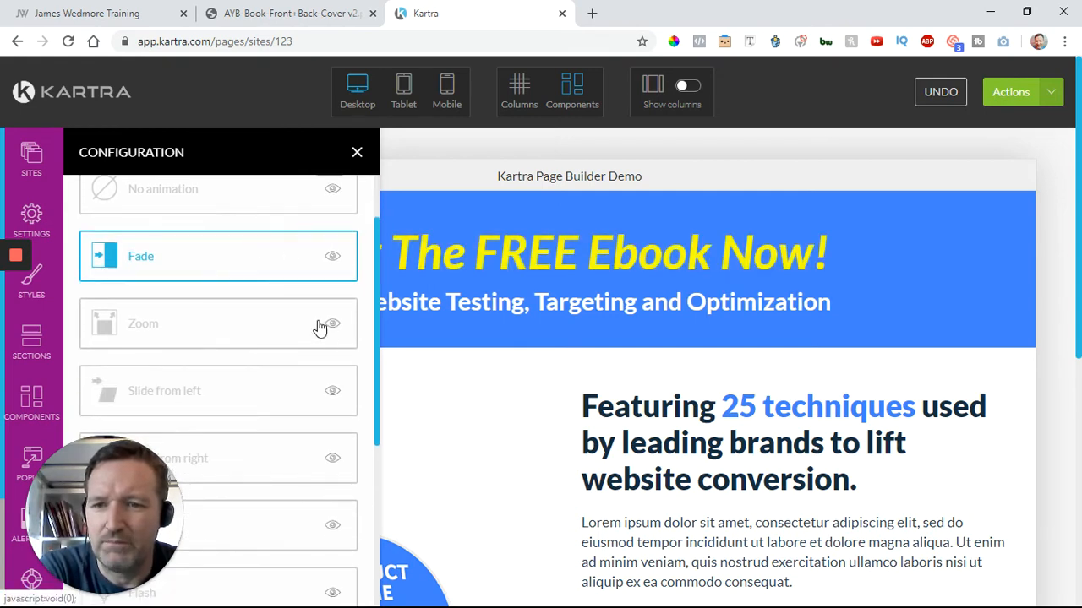
pyautogui.click(330, 330)
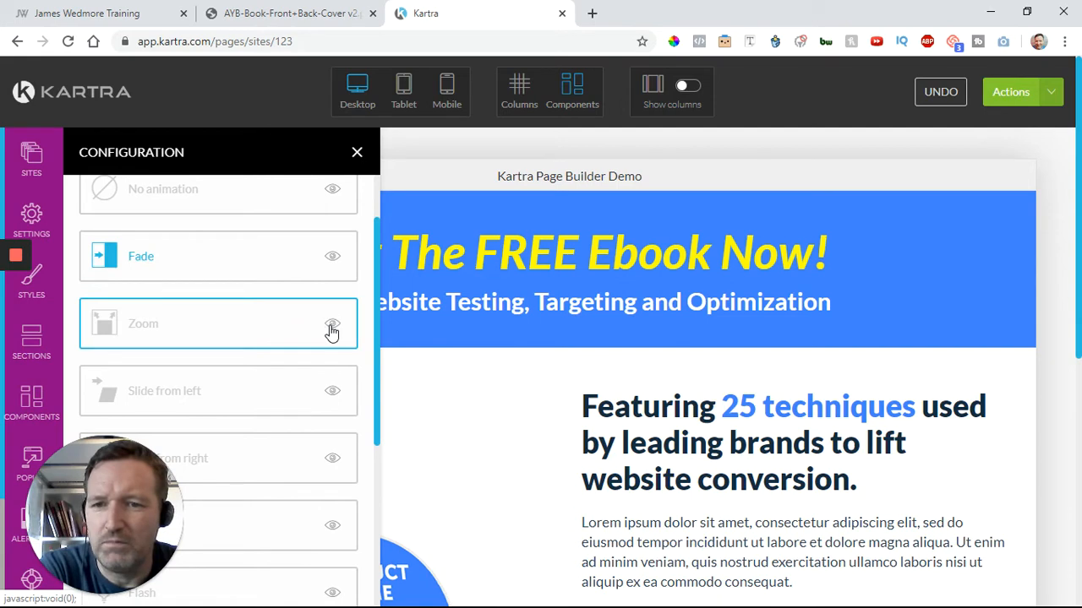
pyautogui.click(331, 328)
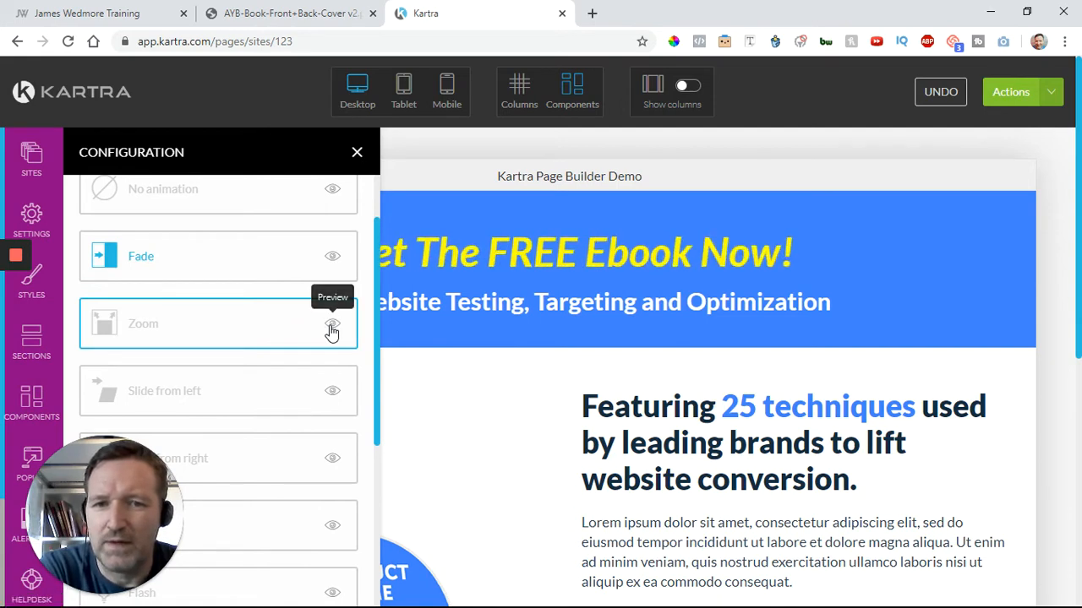
# Look through the remaining animation effects for the header headline and close its configuration without applying one
pyautogui.scroll(-2, 309, 364)
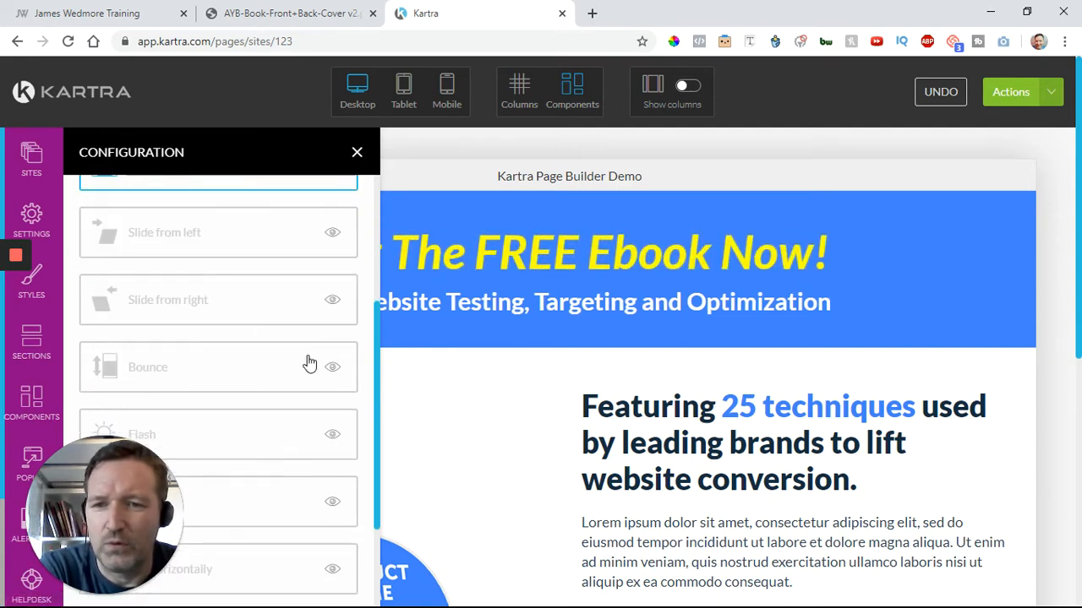
pyautogui.scroll(-2, 308, 360)
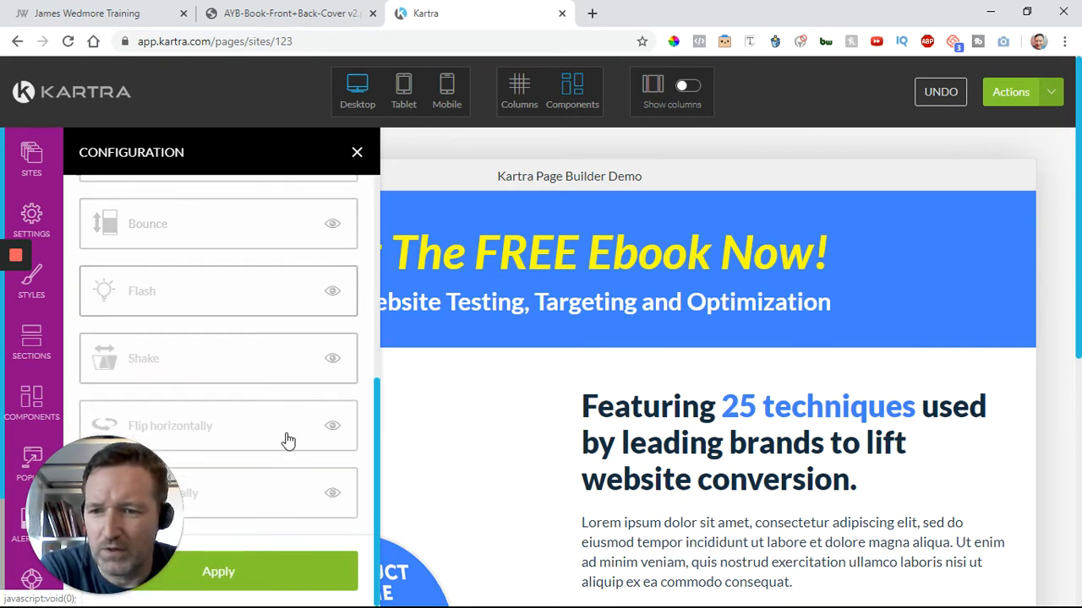
pyautogui.scroll(2, 289, 493)
pyautogui.scroll(3, 289, 492)
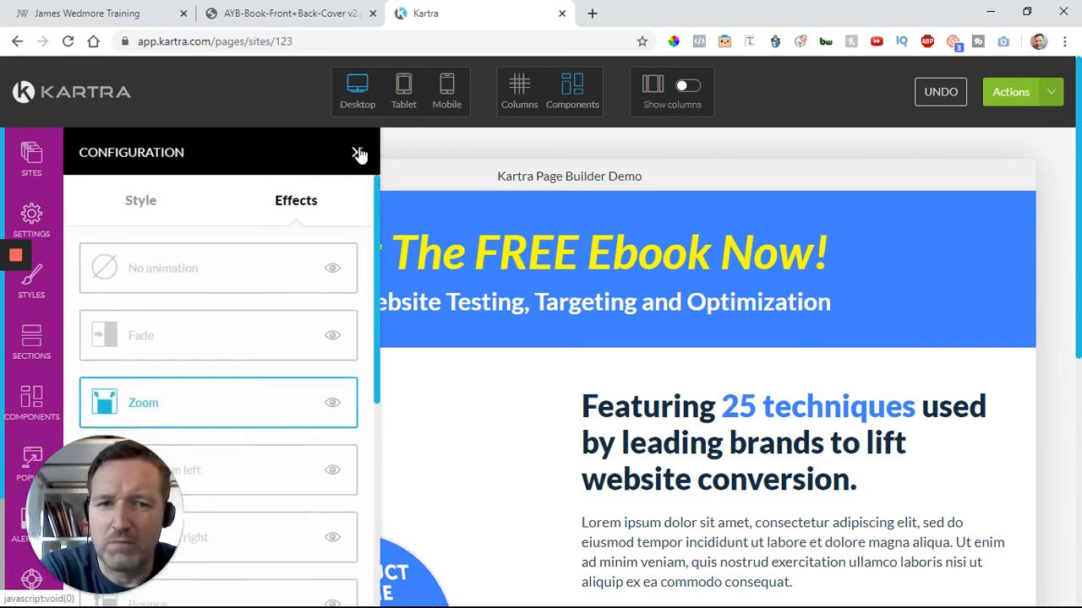
pyautogui.scroll(-5, 297, 329)
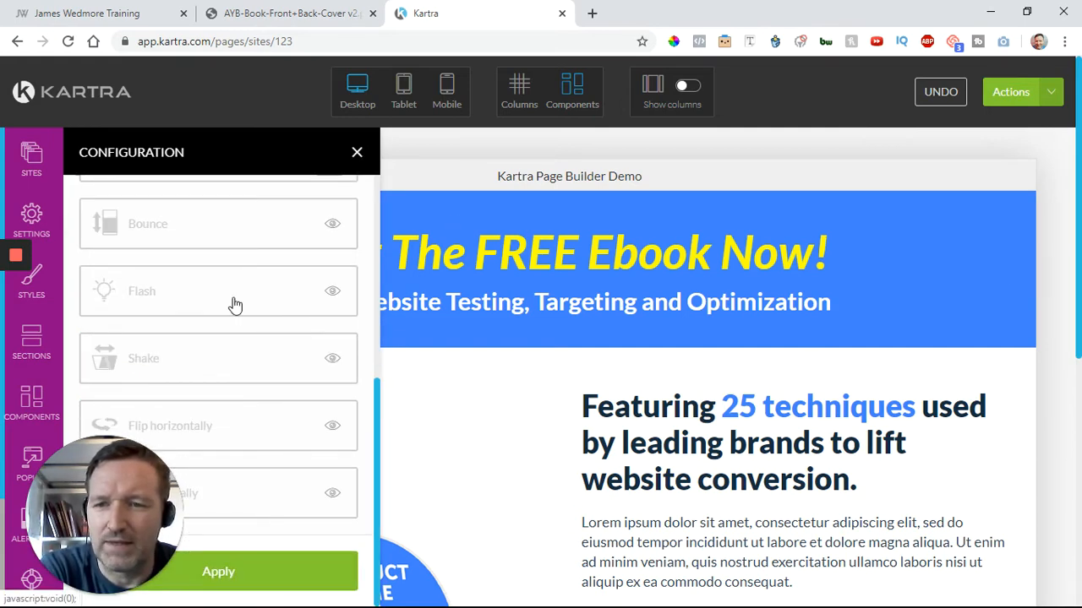
pyautogui.scroll(3, 236, 306)
pyautogui.scroll(2, 236, 306)
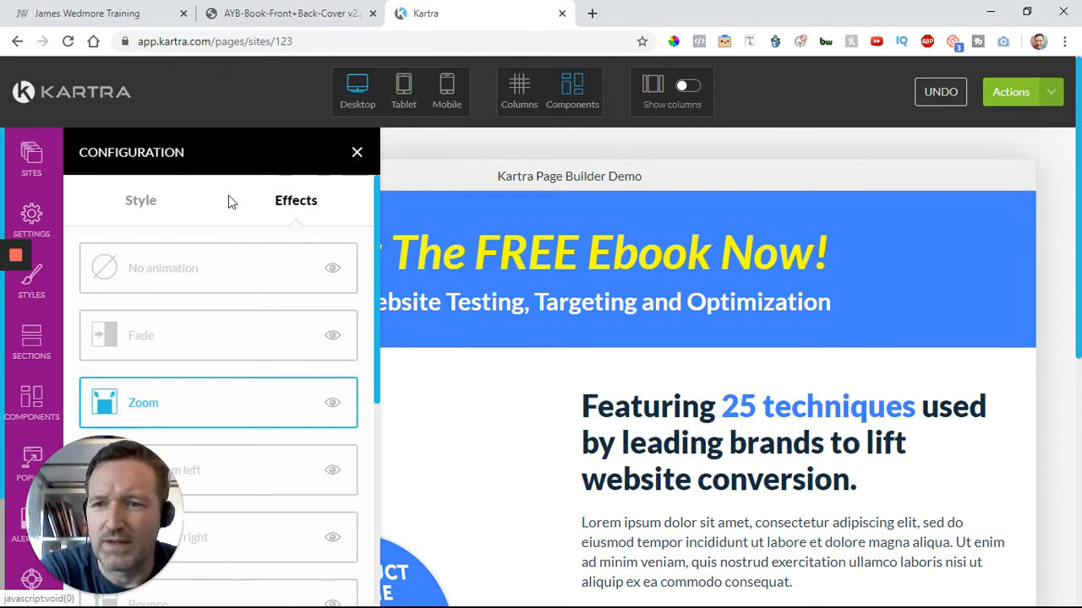
pyautogui.click(356, 153)
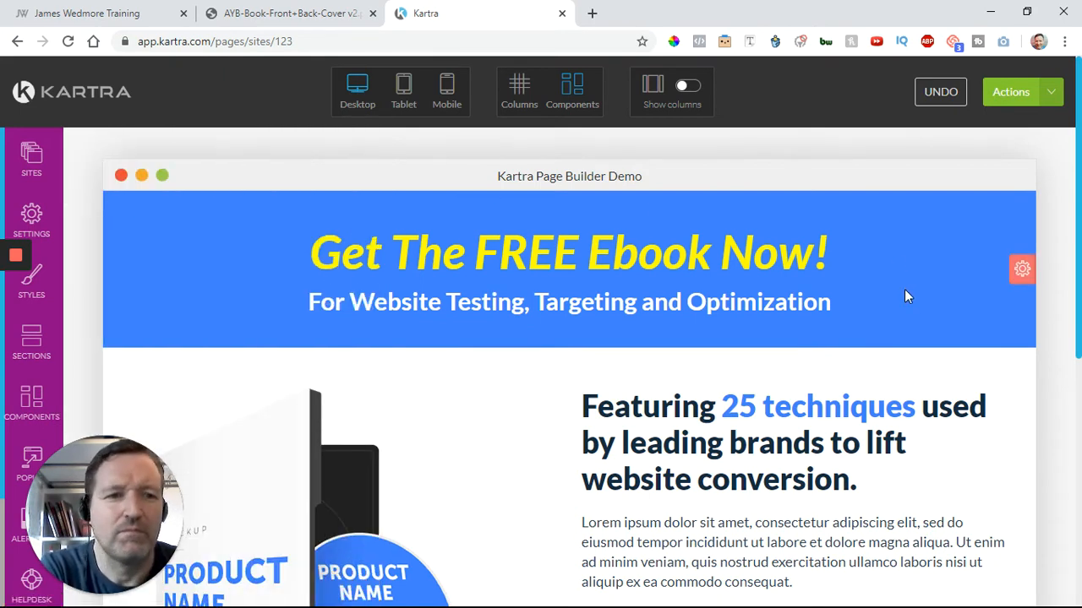
# Shrink the product mockup image beside the "25 techniques" text to about 60% of its column width
pyautogui.scroll(-2, 904, 278)
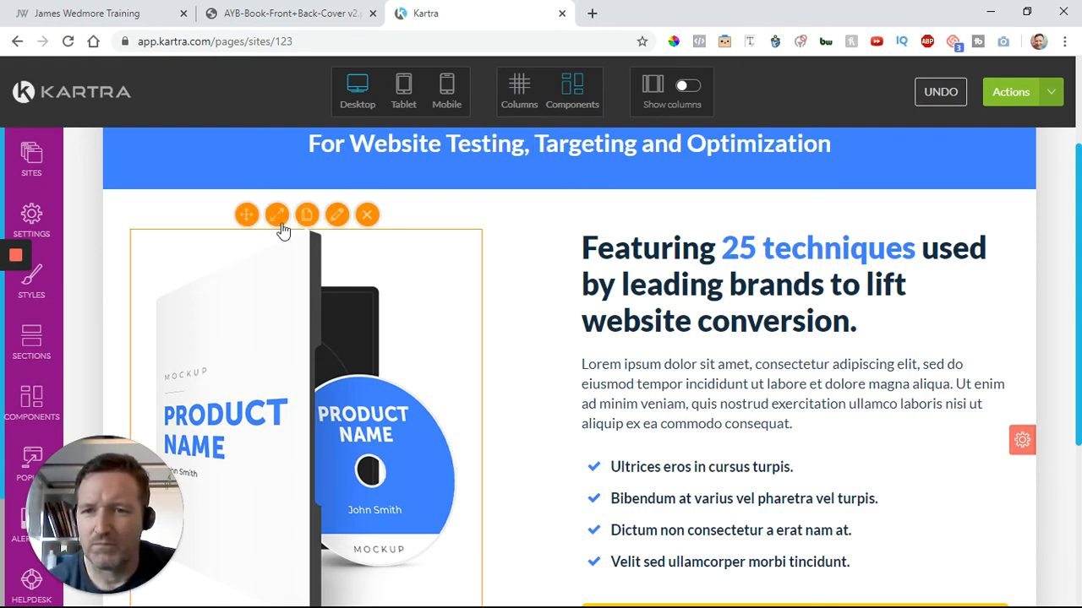
pyautogui.moveTo(281, 224)
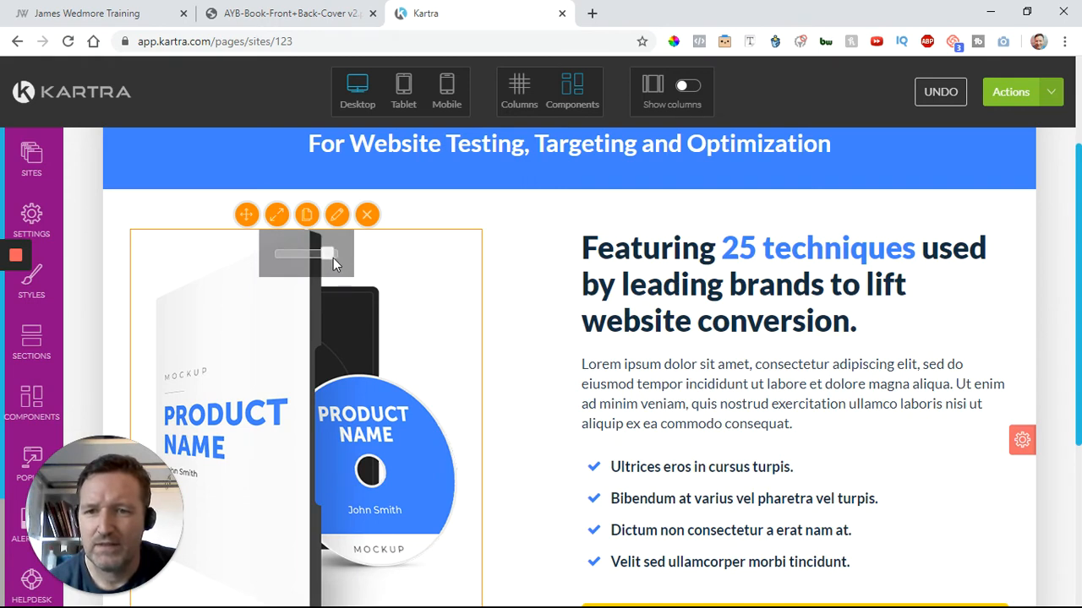
pyautogui.moveTo(330, 258)
pyautogui.mouseDown()
pyautogui.moveTo(295, 266)
pyautogui.moveTo(314, 264)
pyautogui.mouseUp()
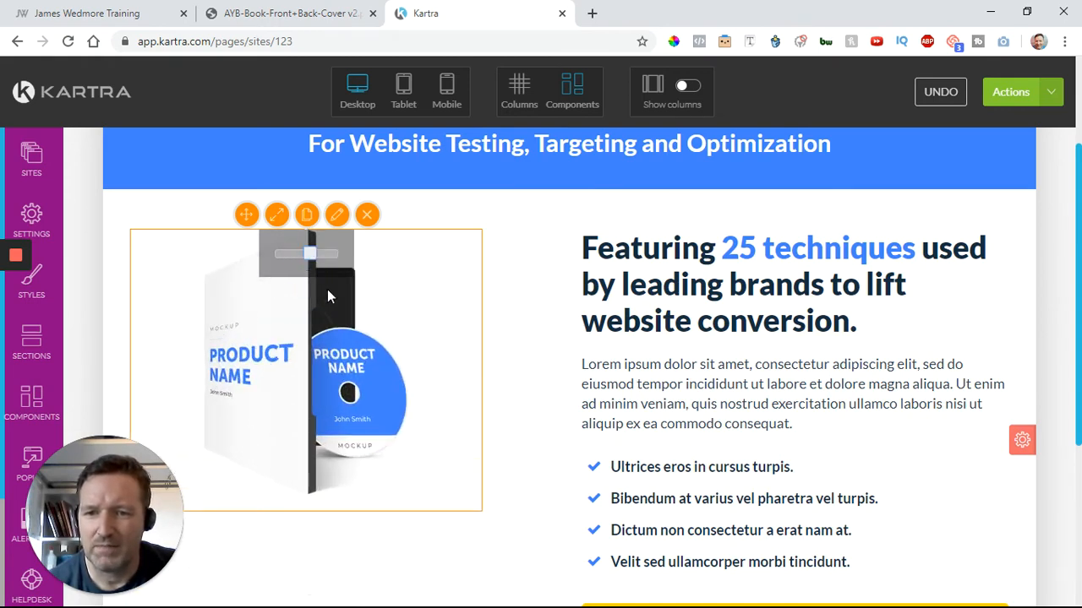
pyautogui.moveTo(365, 399)
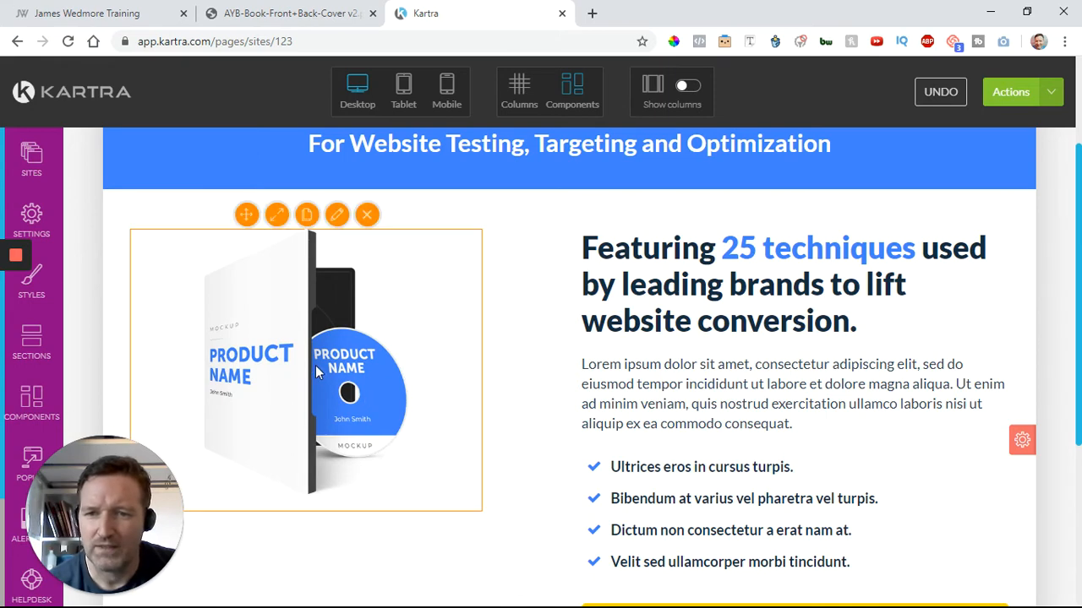
# Choose the photo of two people at a whiteboard from the image library to replace the product mockup image
pyautogui.click(340, 217)
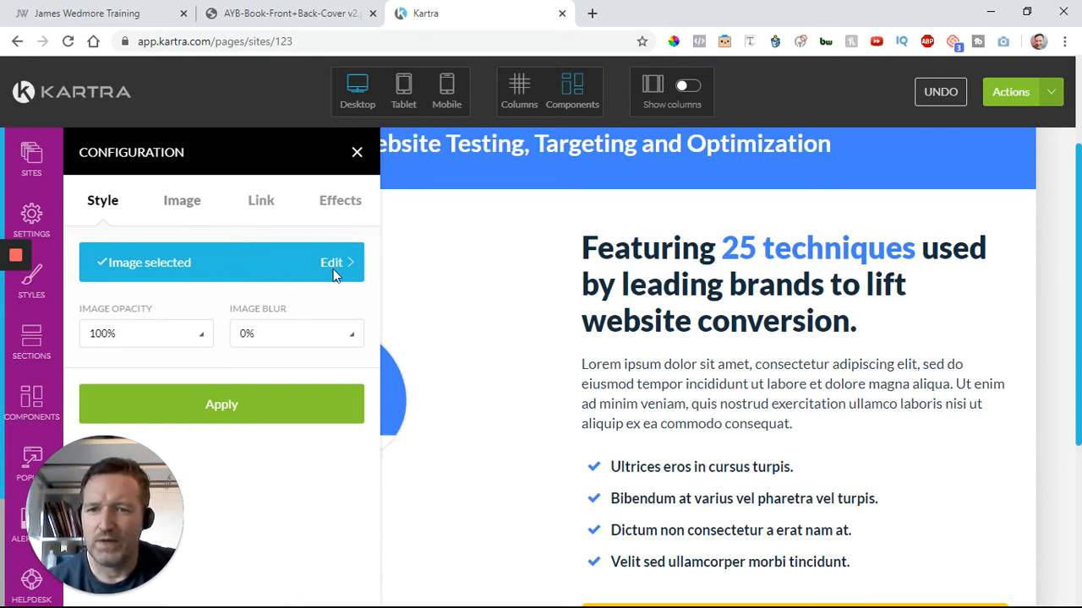
pyautogui.click(259, 265)
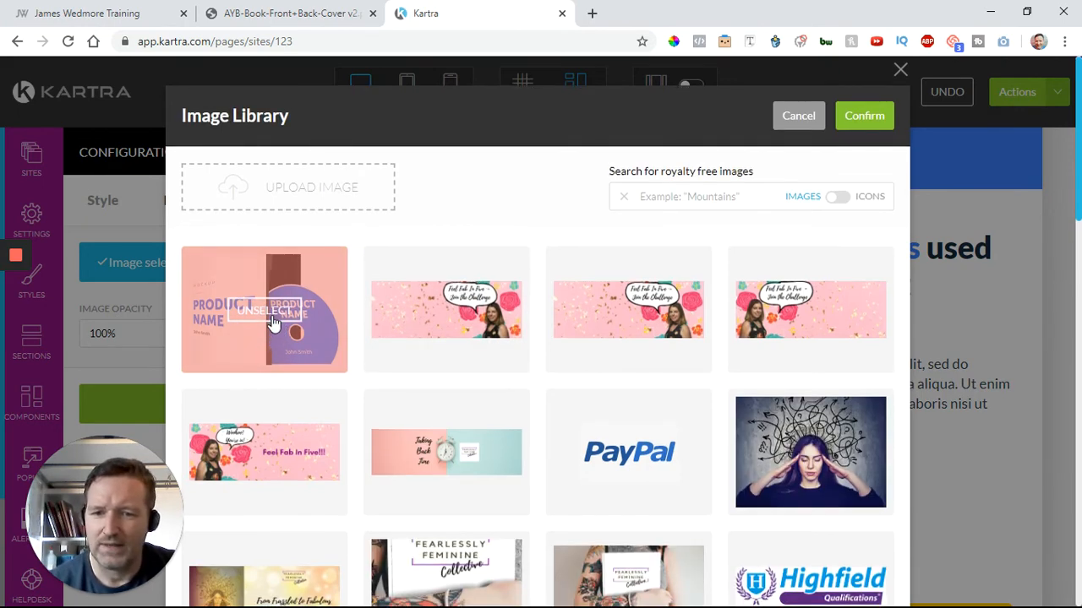
pyautogui.scroll(-1, 273, 323)
pyautogui.scroll(-1, 274, 323)
pyautogui.scroll(-2, 533, 302)
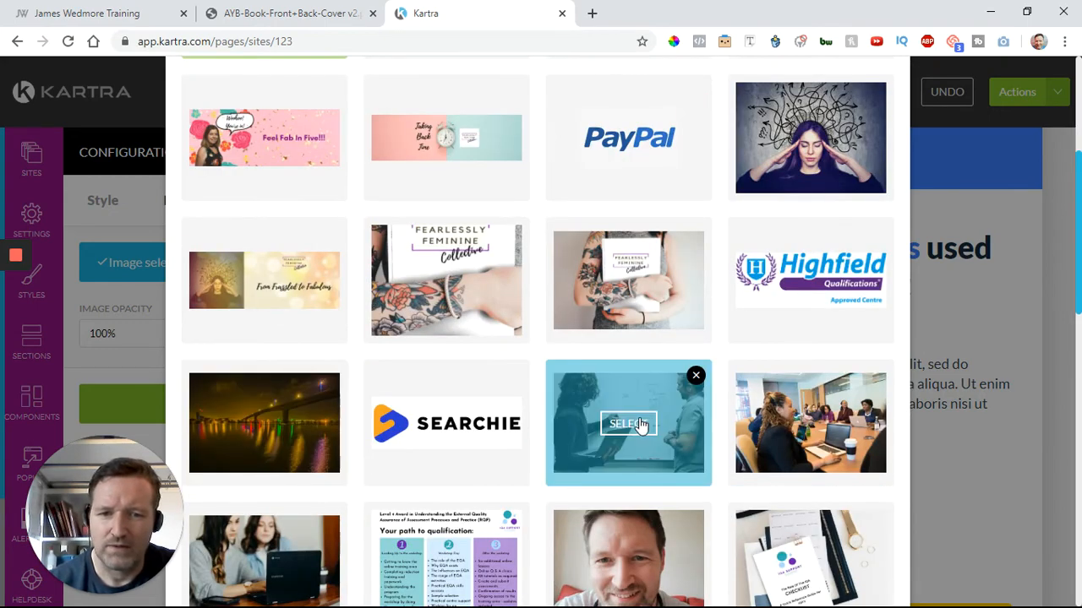
pyautogui.click(639, 426)
pyautogui.scroll(4, 640, 424)
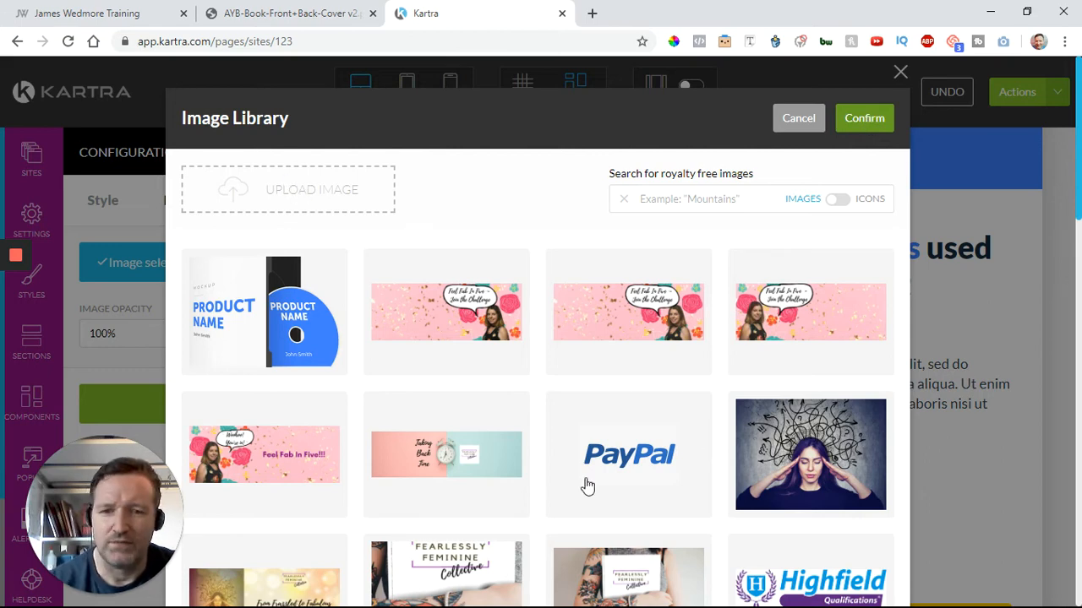
pyautogui.click(293, 201)
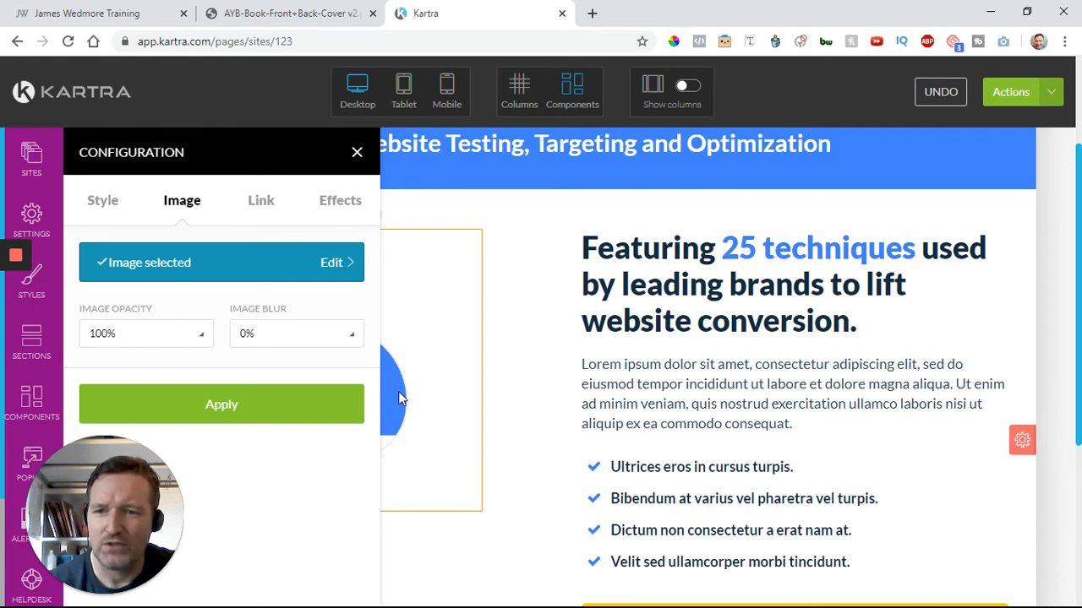
# Apply the replacement whiteboard photo to the page and enlarge it to nearly the full width of its column
pyautogui.click(221, 407)
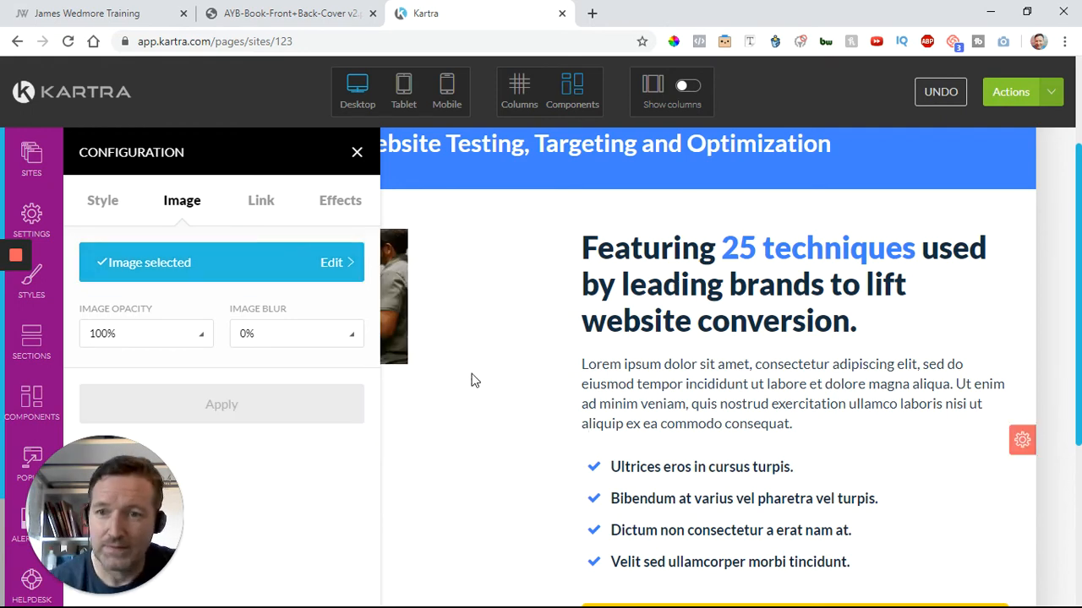
pyautogui.click(357, 154)
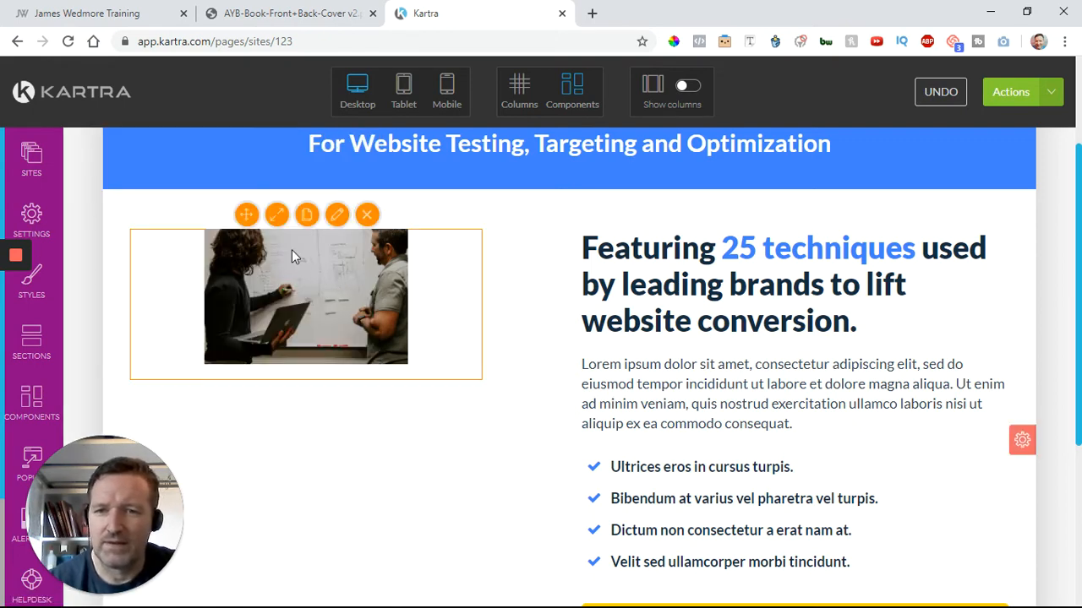
pyautogui.moveTo(277, 217)
pyautogui.moveTo(311, 253); pyautogui.dragTo(335, 255)
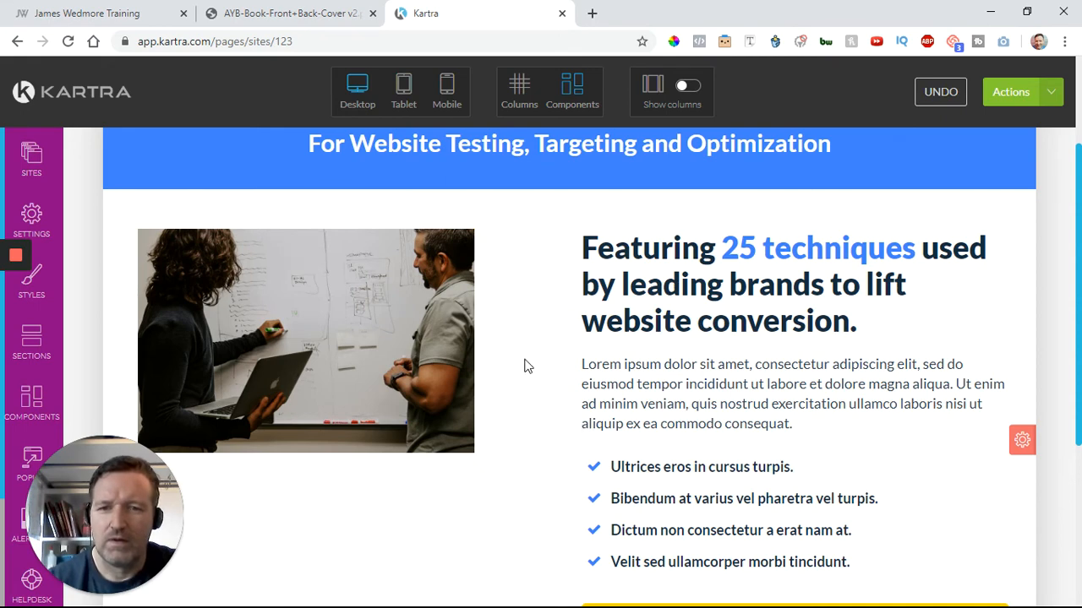
# Search the royalty-free images for "space" as a replacement for the whiteboard photo and look through the results
pyautogui.moveTo(336, 359)
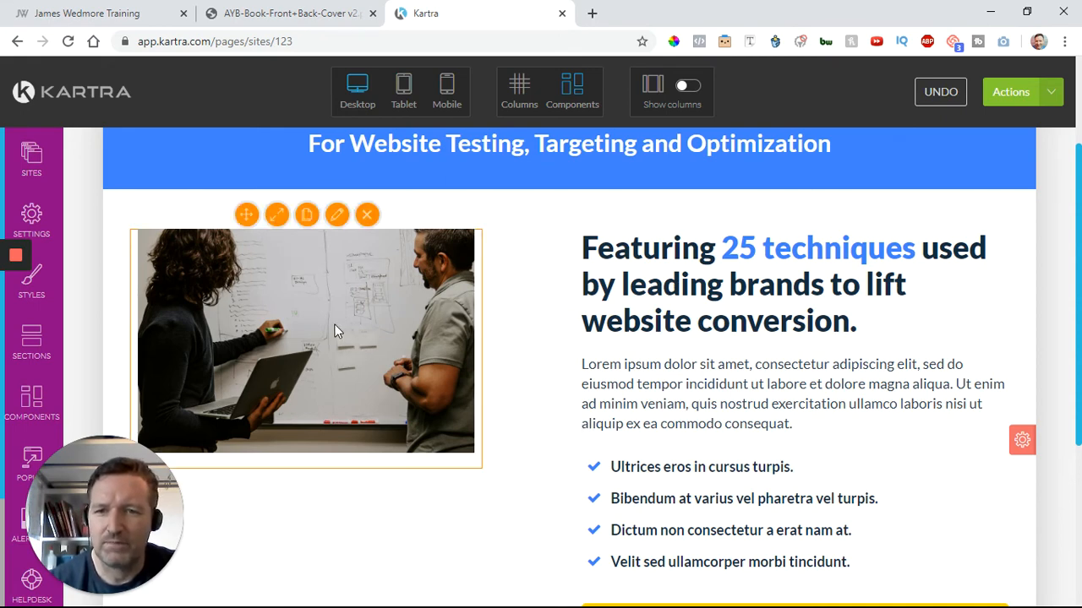
pyautogui.click(336, 215)
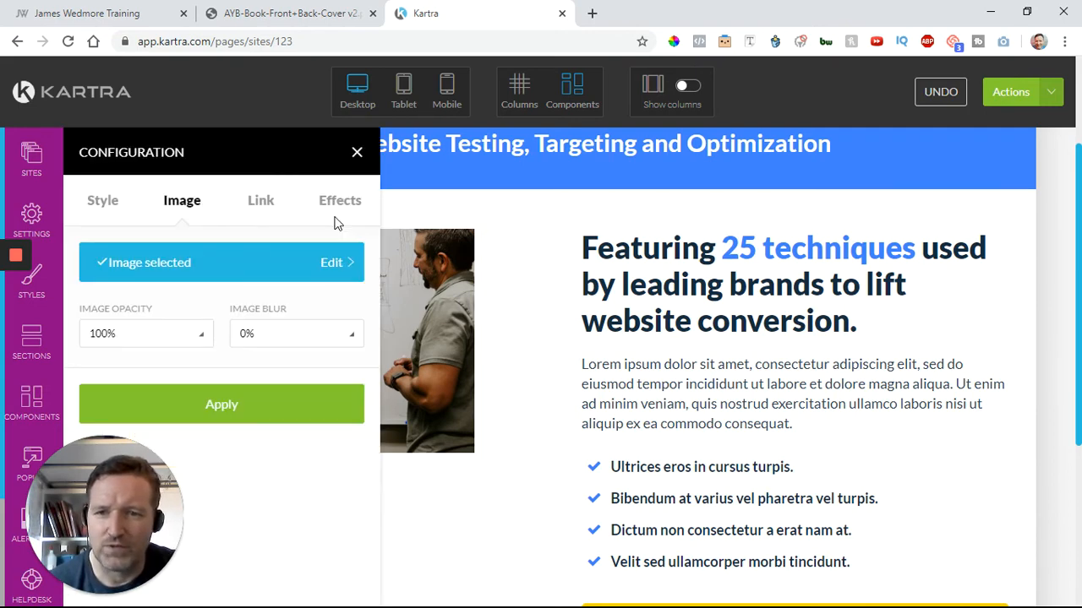
pyautogui.click(338, 263)
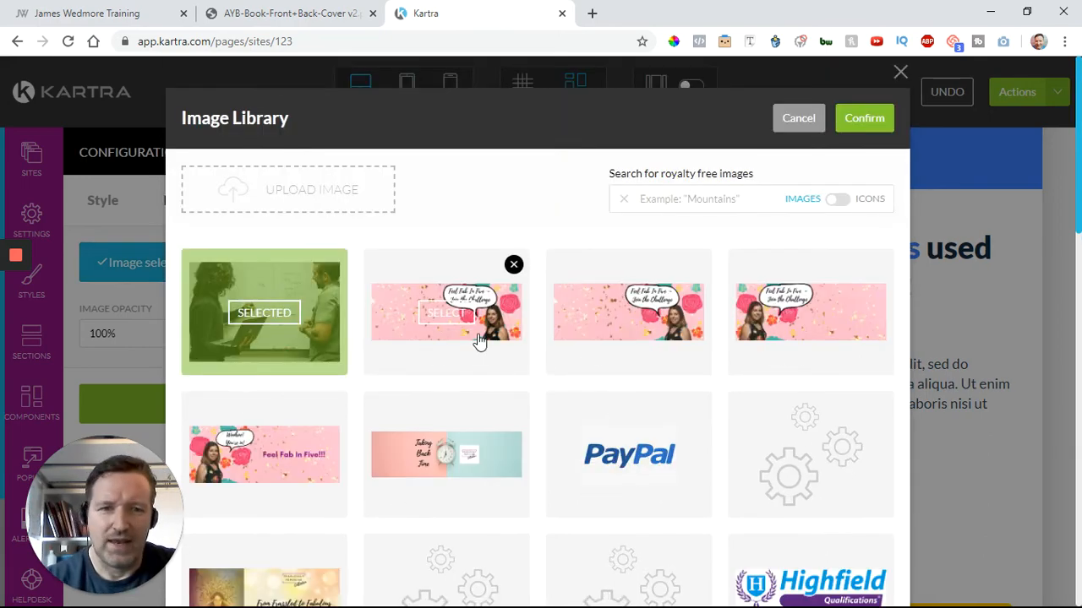
pyautogui.click(712, 198)
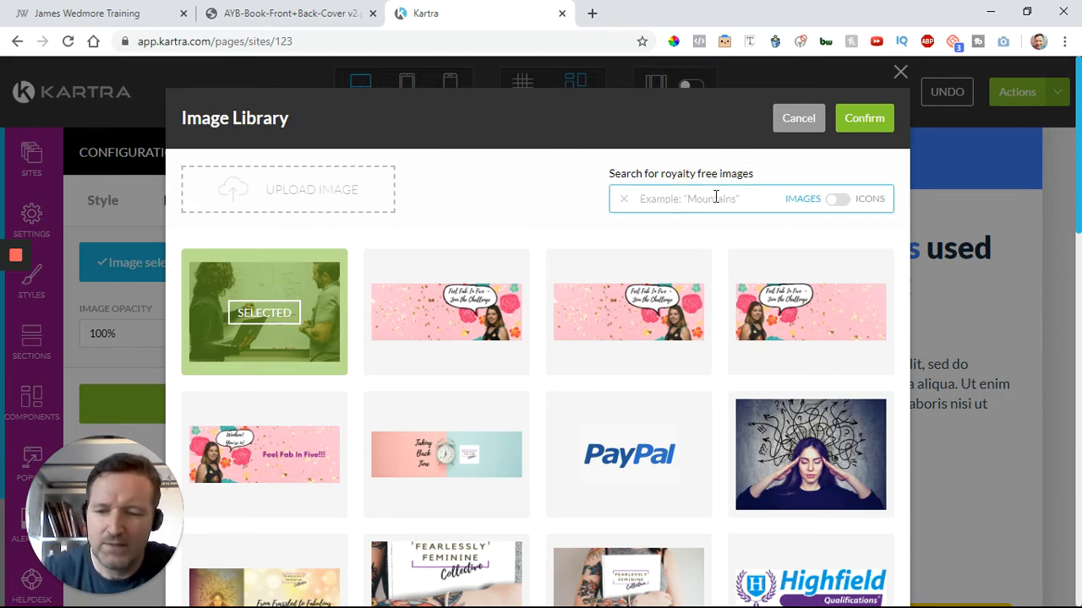
pyautogui.write('space')
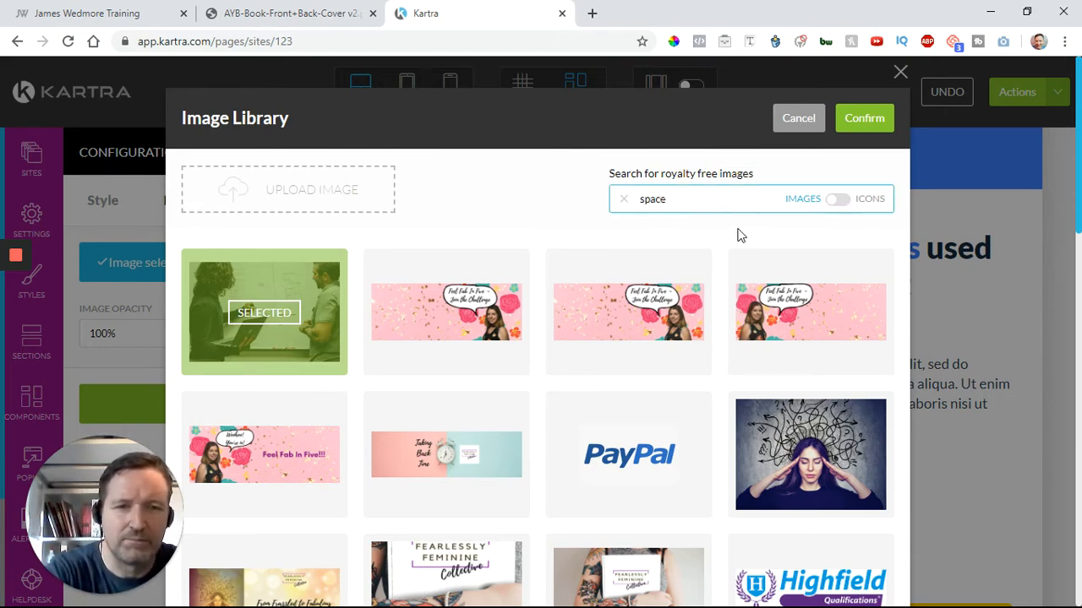
pyautogui.press('Return')
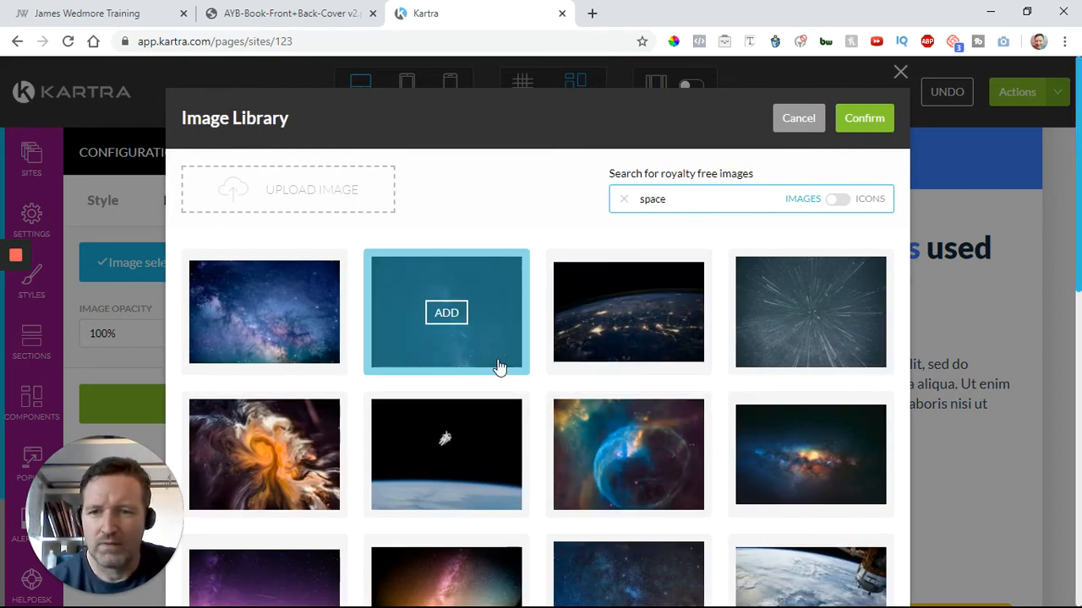
pyautogui.scroll(-2, 522, 395)
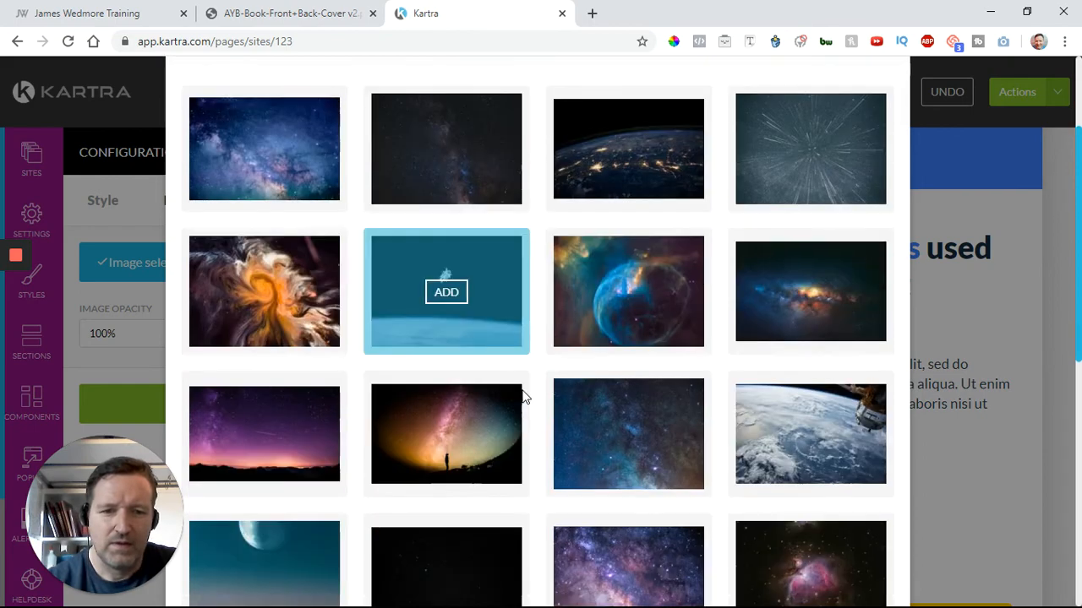
pyautogui.scroll(-1, 522, 395)
pyautogui.scroll(-2, 523, 396)
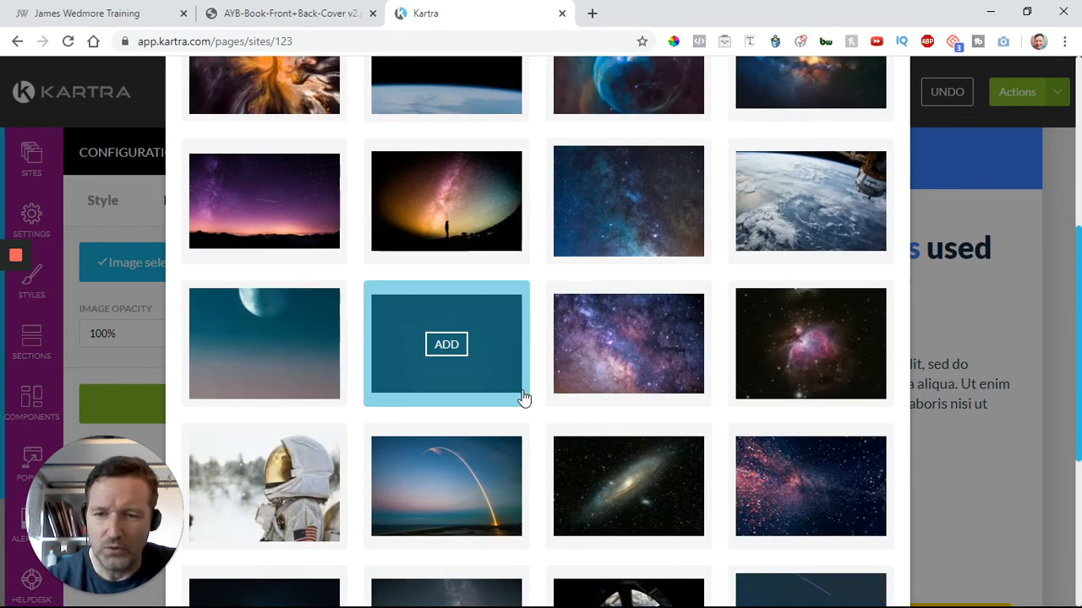
pyautogui.scroll(-2, 522, 395)
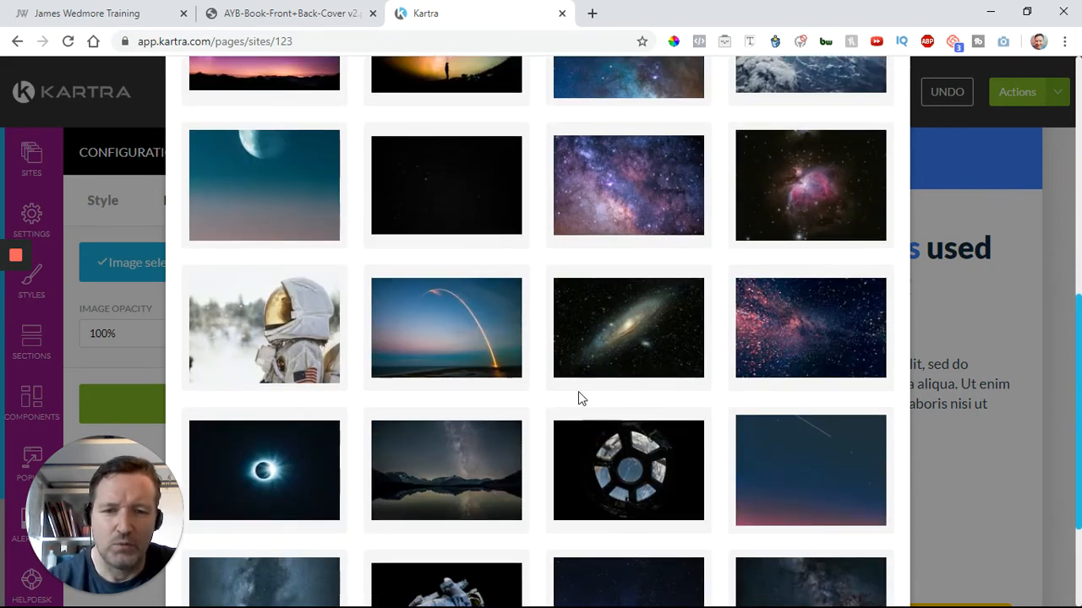
pyautogui.scroll(-2, 581, 397)
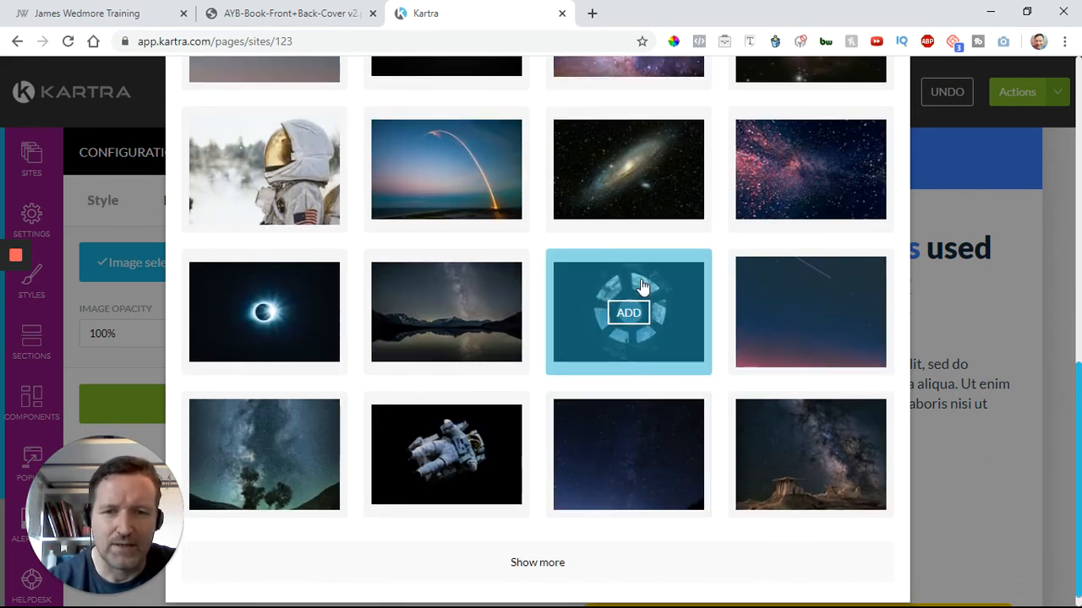
# Replace the whiteboard photo beside the "25 techniques" text with the royalty-free photo of an astronaut floating on black, and apply it
pyautogui.click(453, 461)
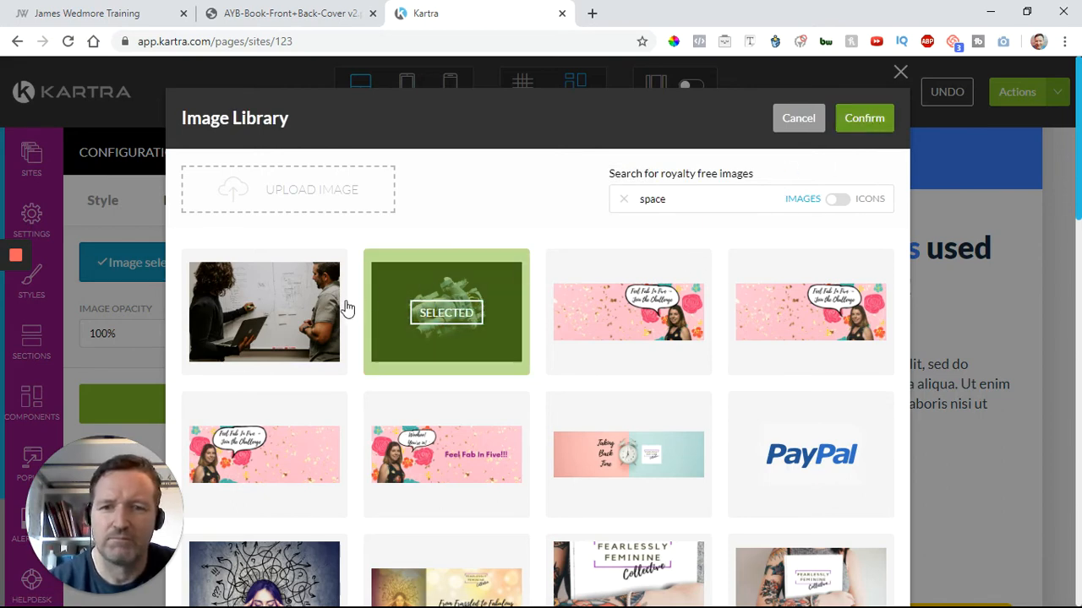
pyautogui.click(290, 362)
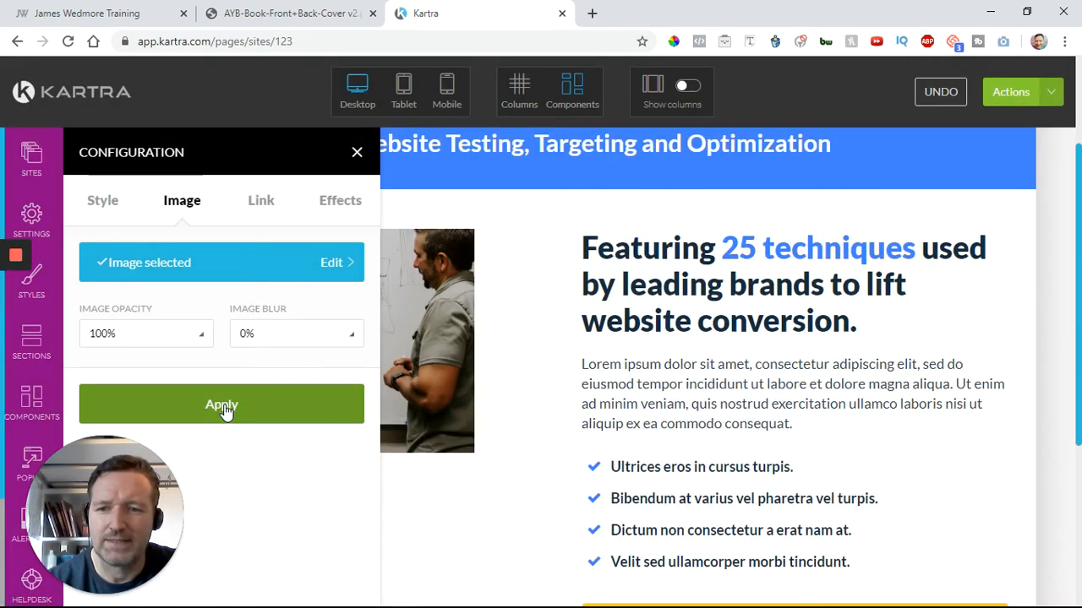
pyautogui.click(223, 406)
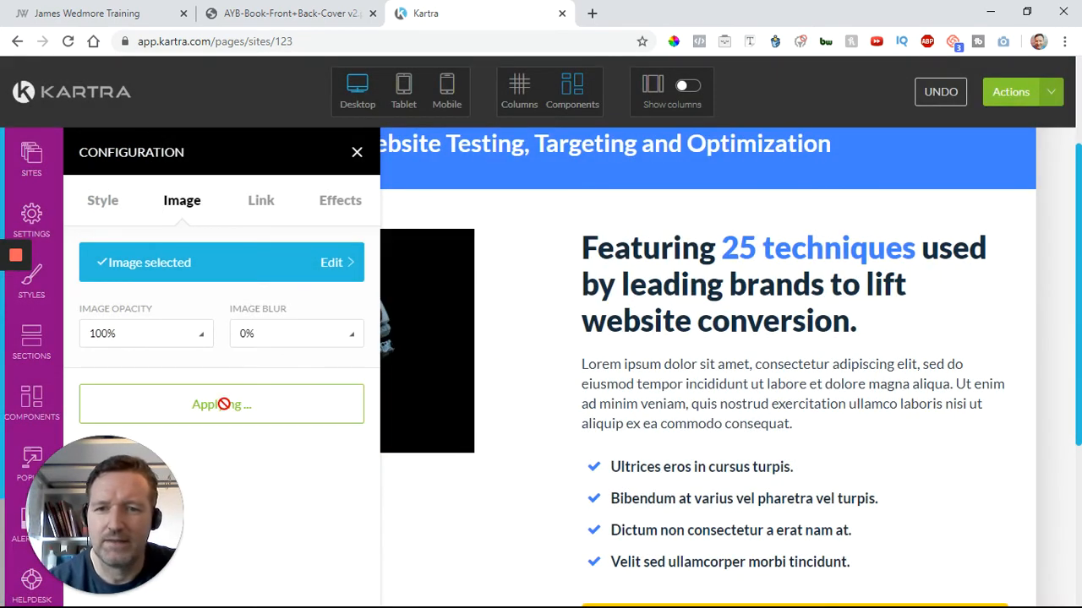
pyautogui.click(356, 153)
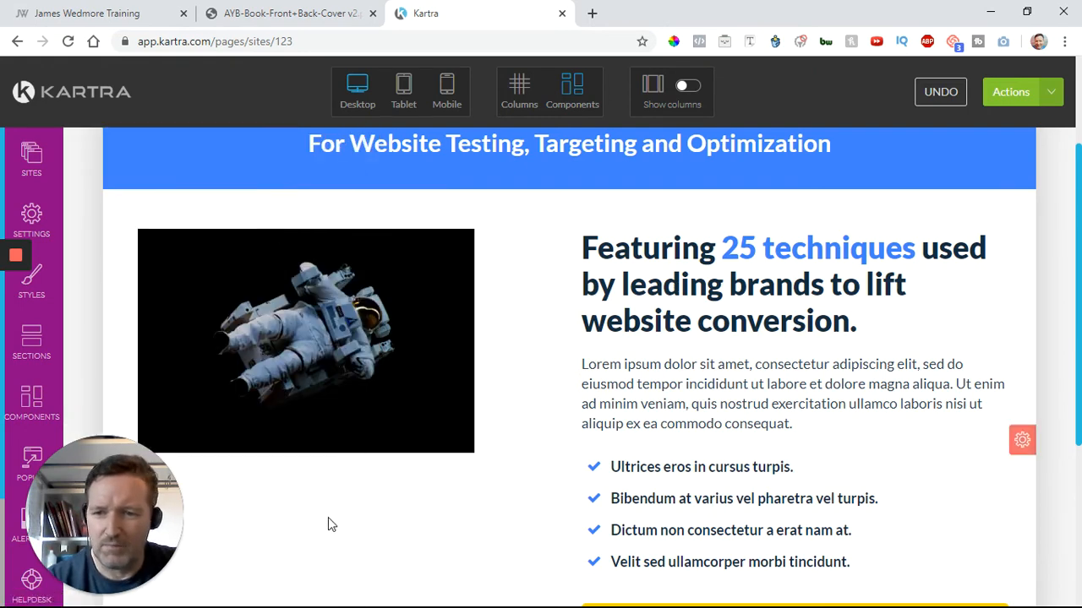
# Set the astronaut image's opacity to 10% and apply it
pyautogui.moveTo(350, 319)
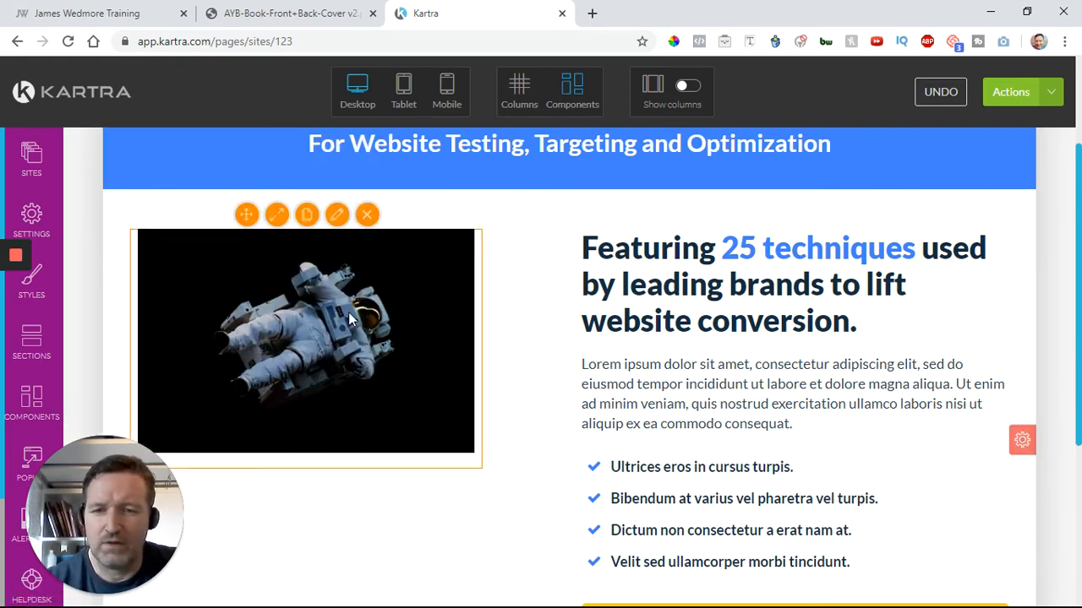
pyautogui.click(337, 216)
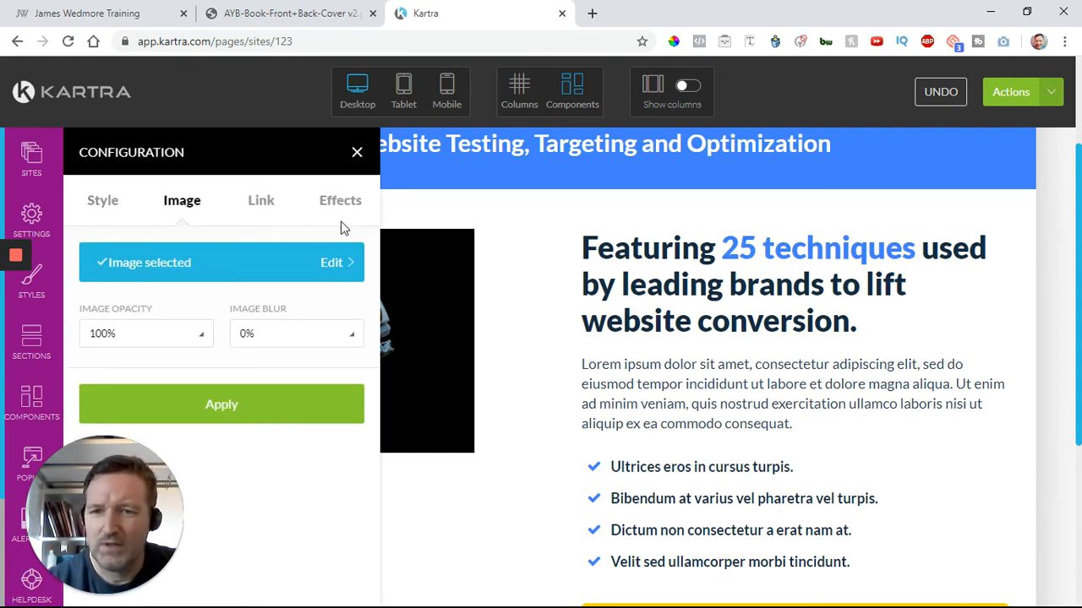
pyautogui.click(201, 339)
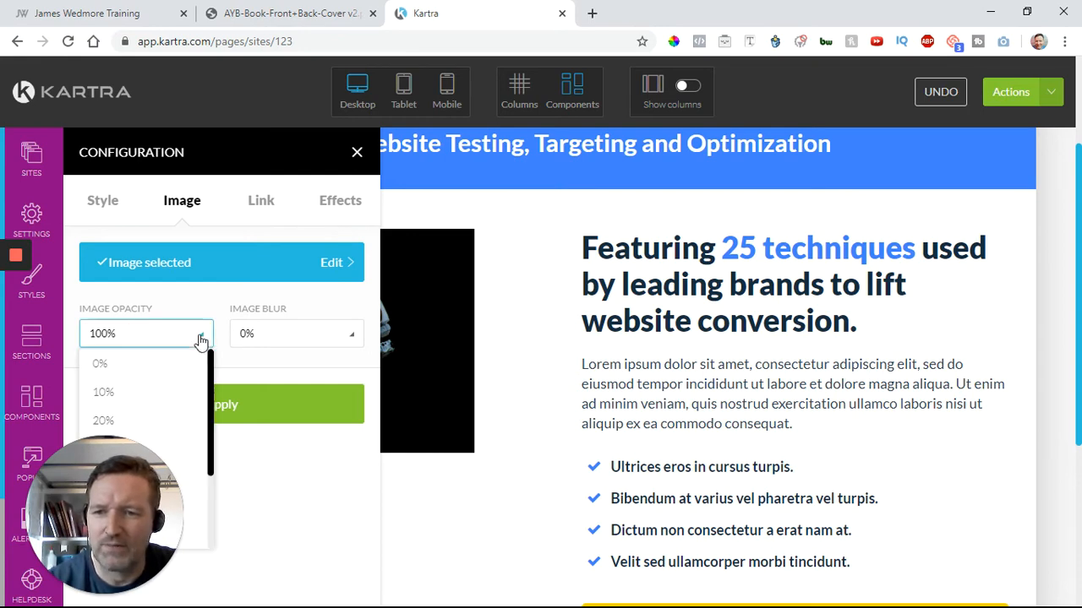
pyautogui.click(103, 393)
pyautogui.click(215, 407)
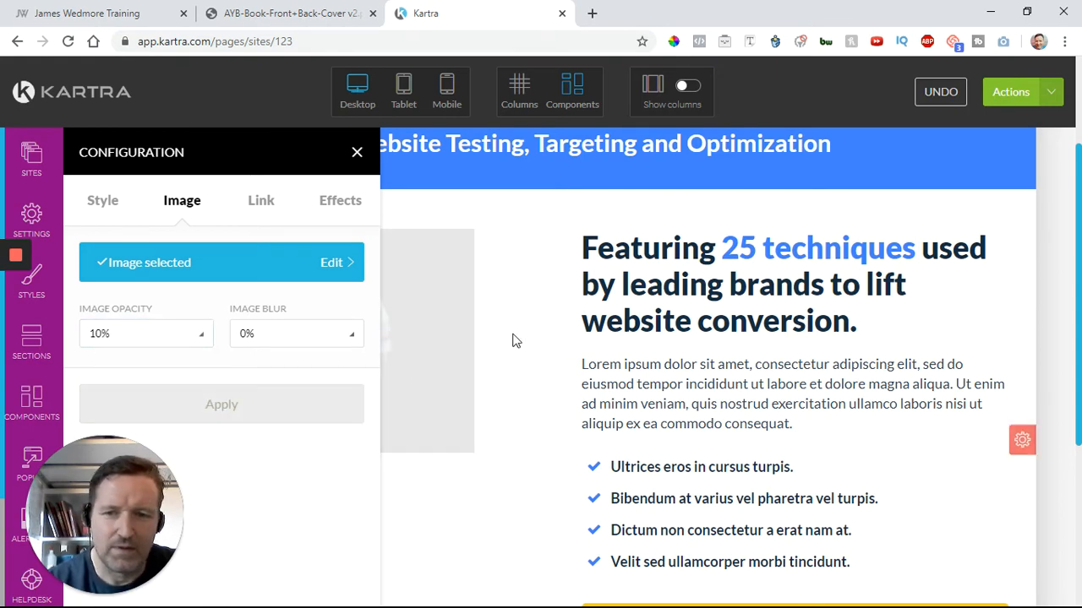
pyautogui.click(358, 153)
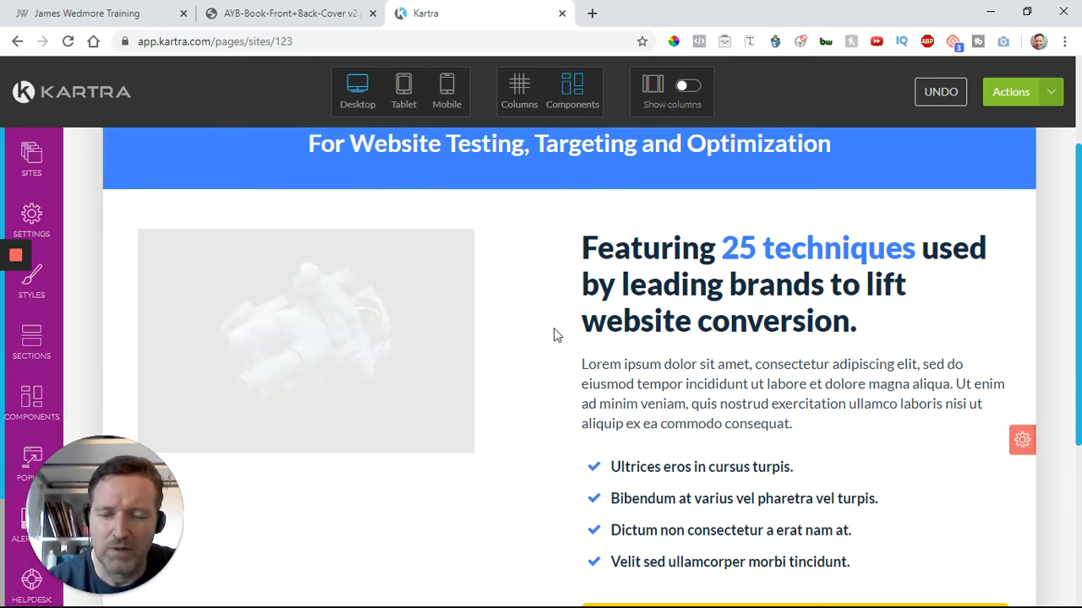
# Restore the astronaut image's opacity to 100% and apply it
pyautogui.moveTo(431, 332)
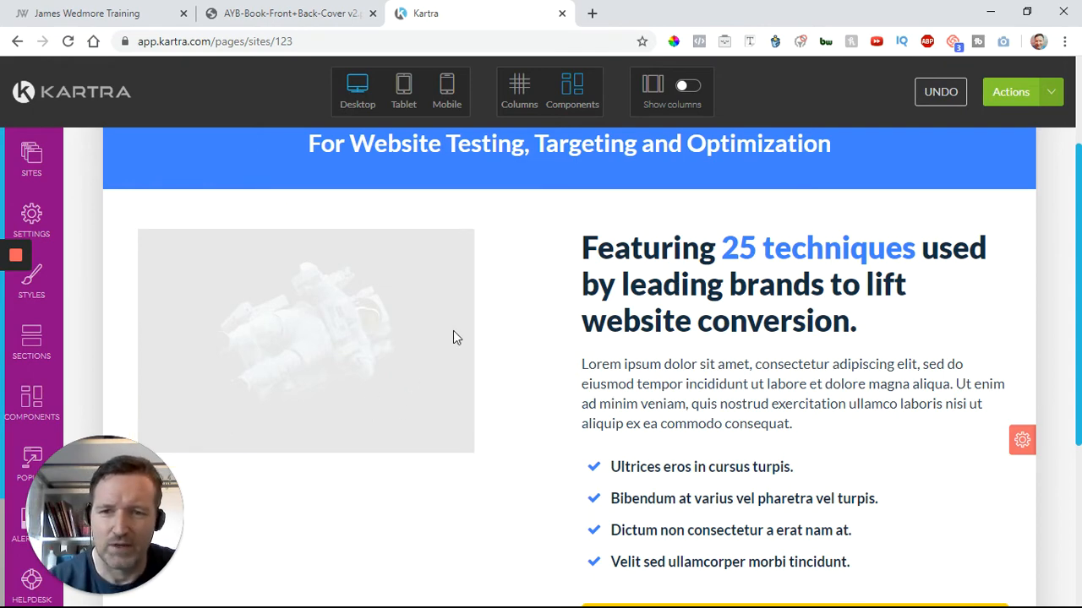
pyautogui.moveTo(367, 293)
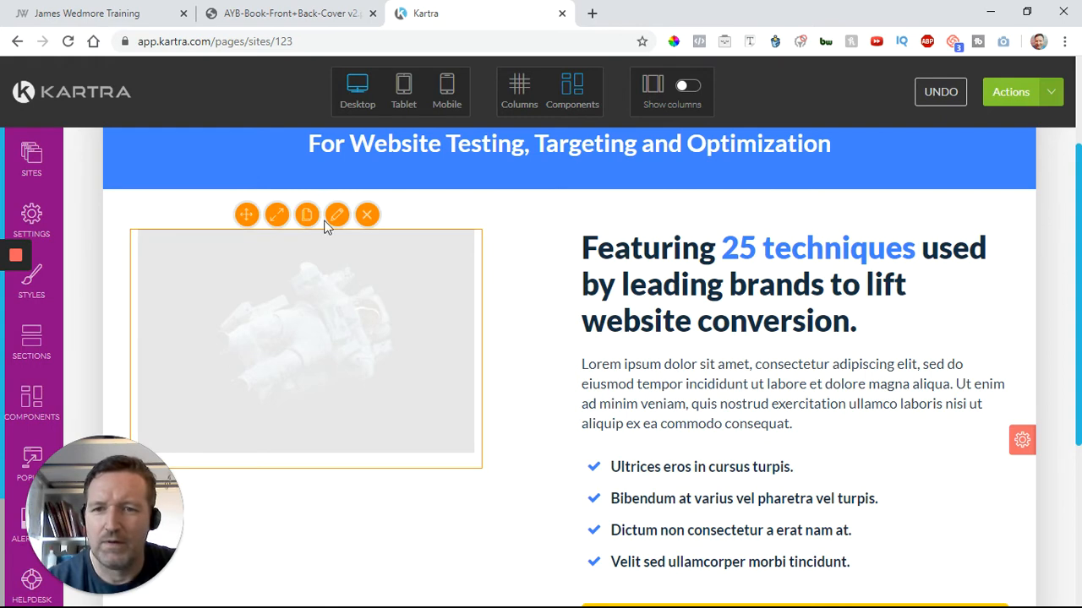
pyautogui.click(328, 330)
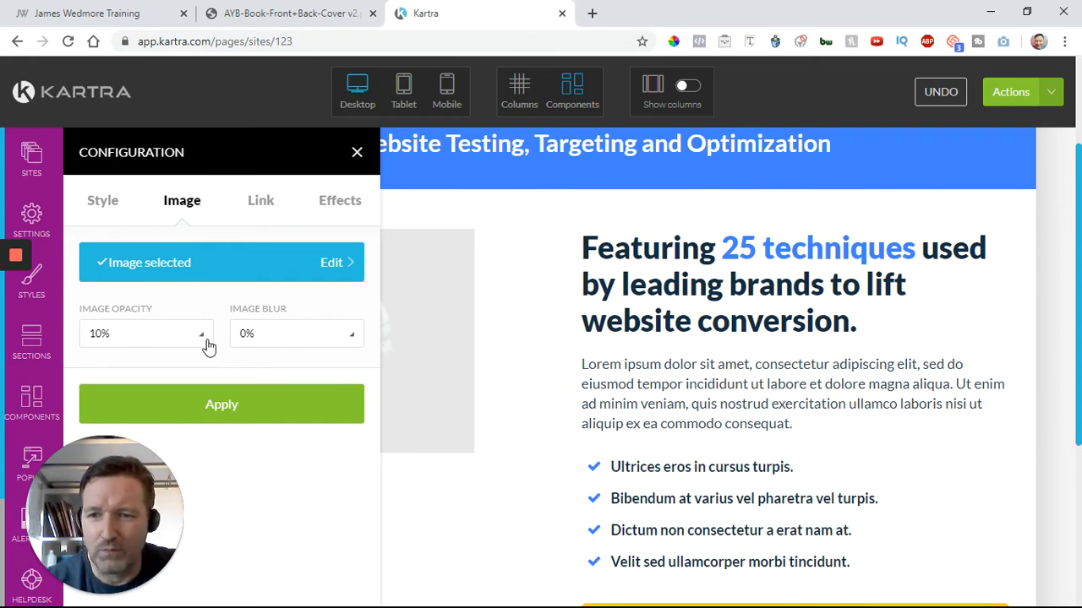
pyautogui.click(202, 336)
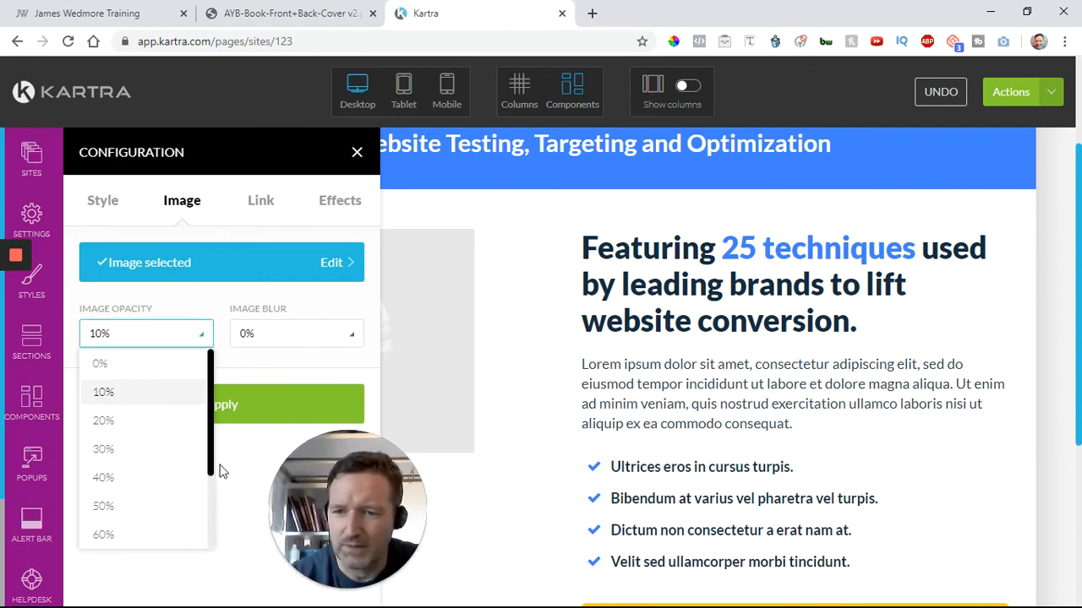
pyautogui.scroll(-2, 208, 507)
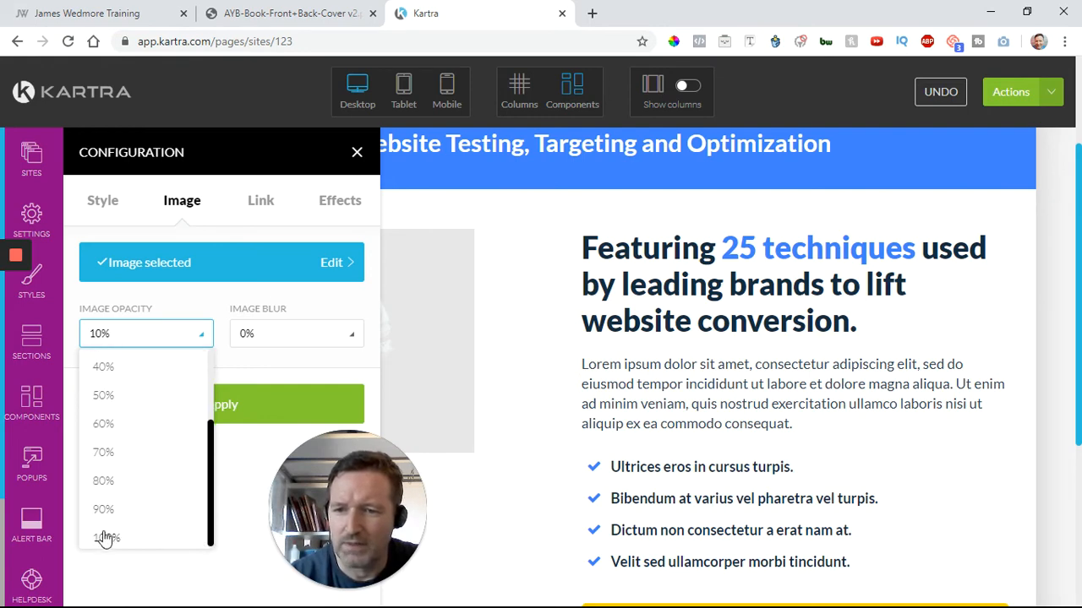
pyautogui.click(105, 539)
pyautogui.click(213, 410)
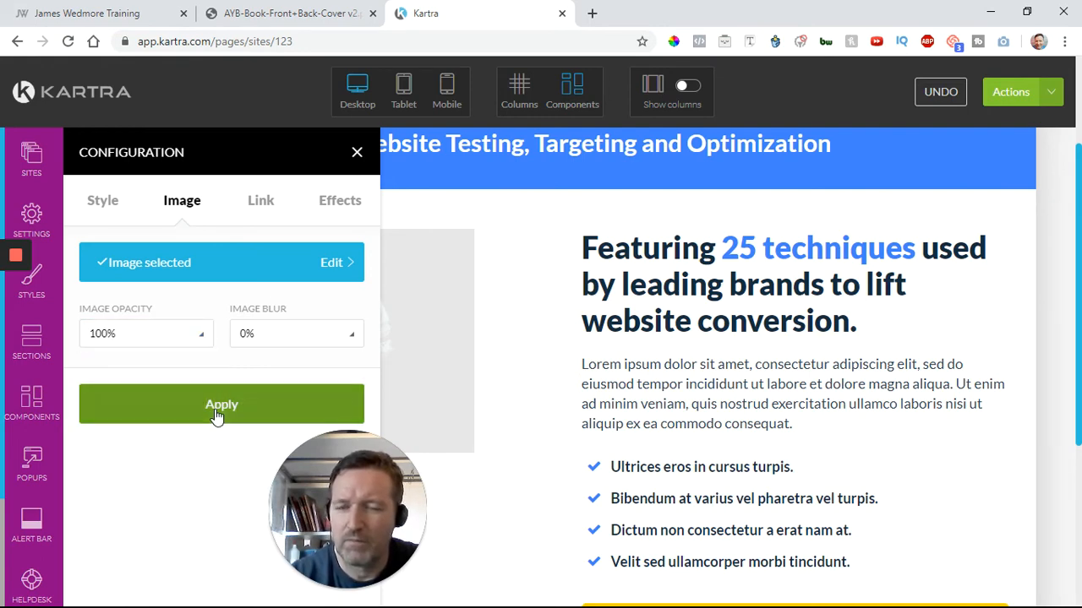
pyautogui.click(215, 411)
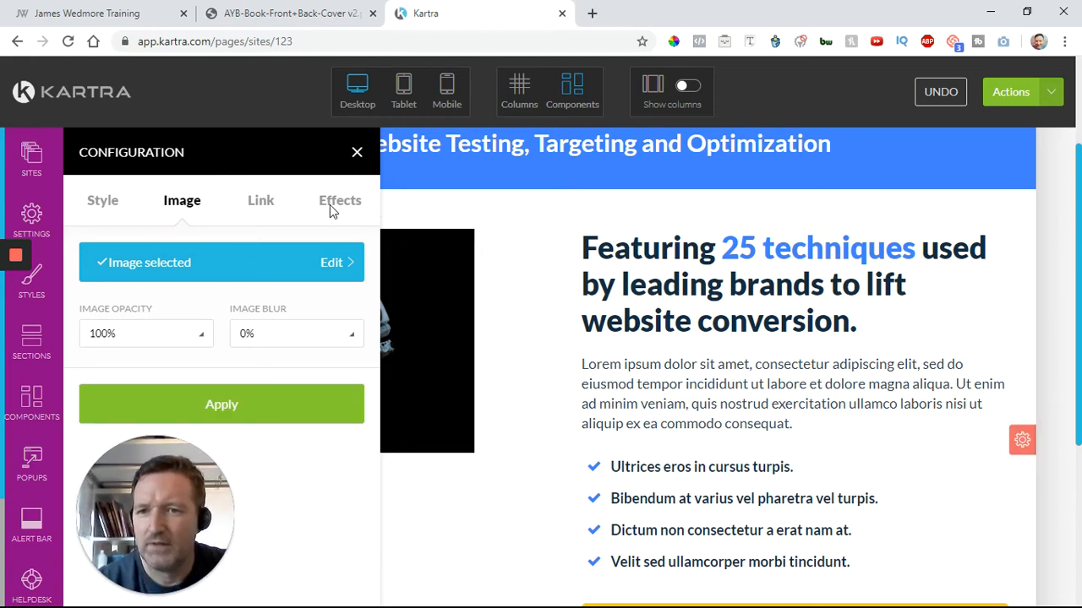
# Review the astronaut image's link options, animation effects and style settings, and close its configuration without changes
pyautogui.click(262, 205)
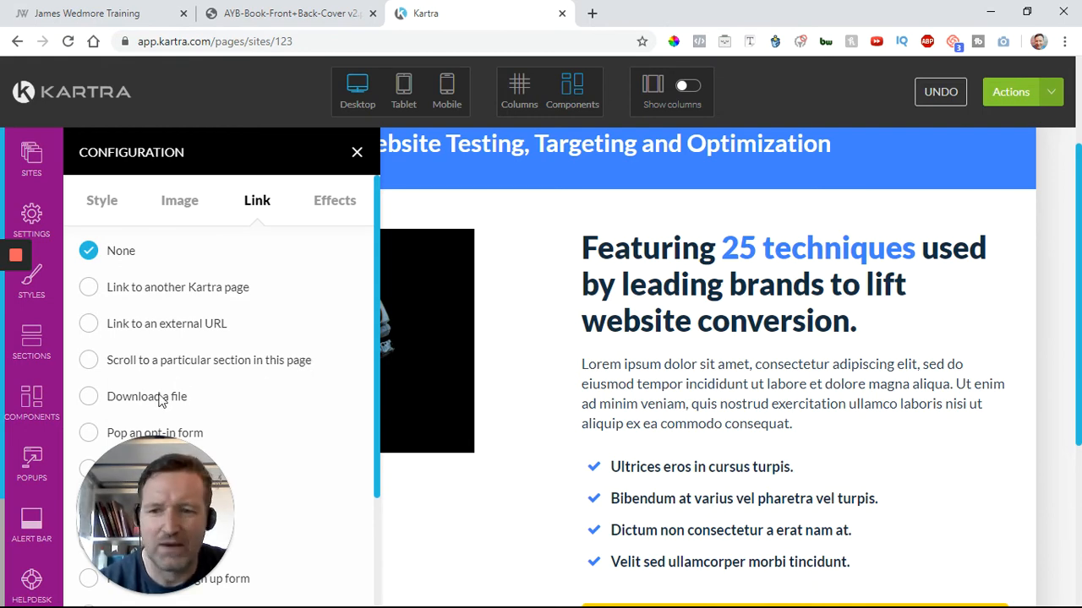
pyautogui.click(338, 211)
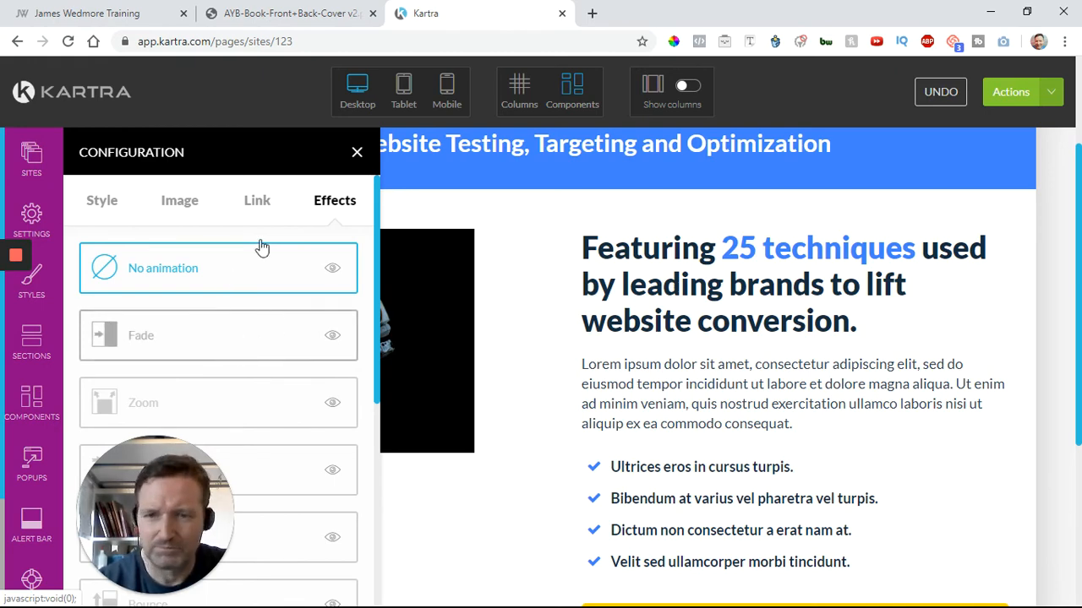
pyautogui.click(97, 197)
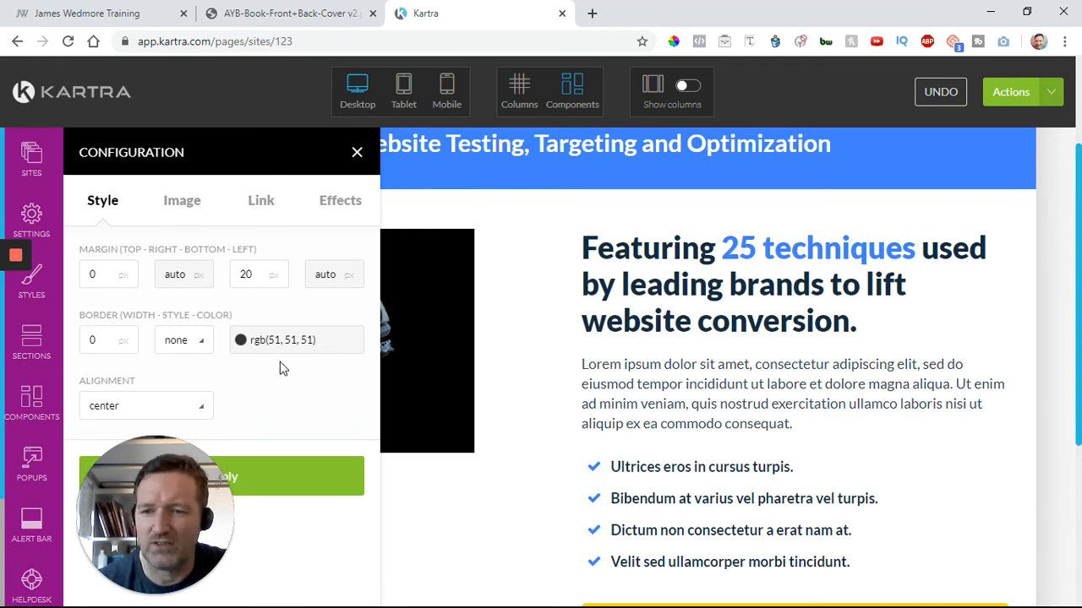
pyautogui.click(357, 155)
# Change the REQUEST YOUR COPY button's background color to green, rgb(18, 189, 8), and apply it
pyautogui.scroll(2, 535, 427)
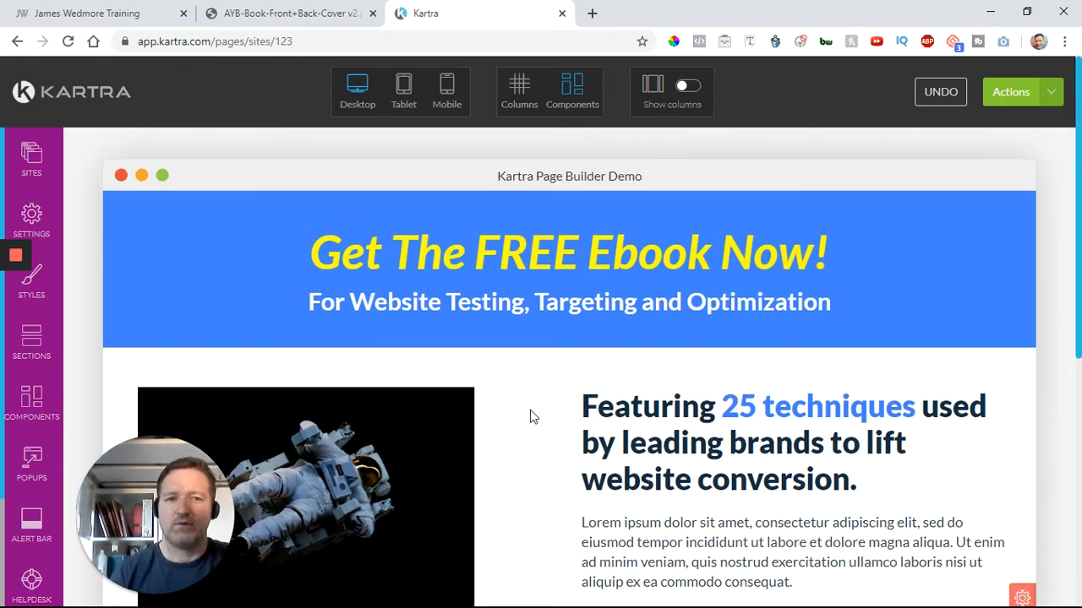
pyautogui.scroll(-1, 531, 414)
pyautogui.scroll(-2, 530, 410)
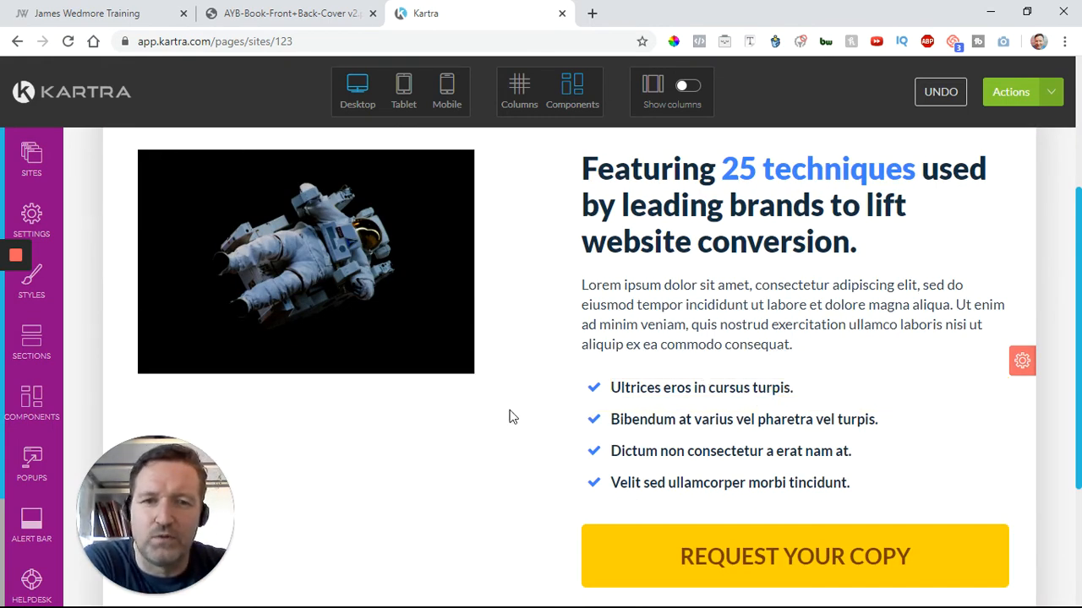
pyautogui.scroll(2, 509, 414)
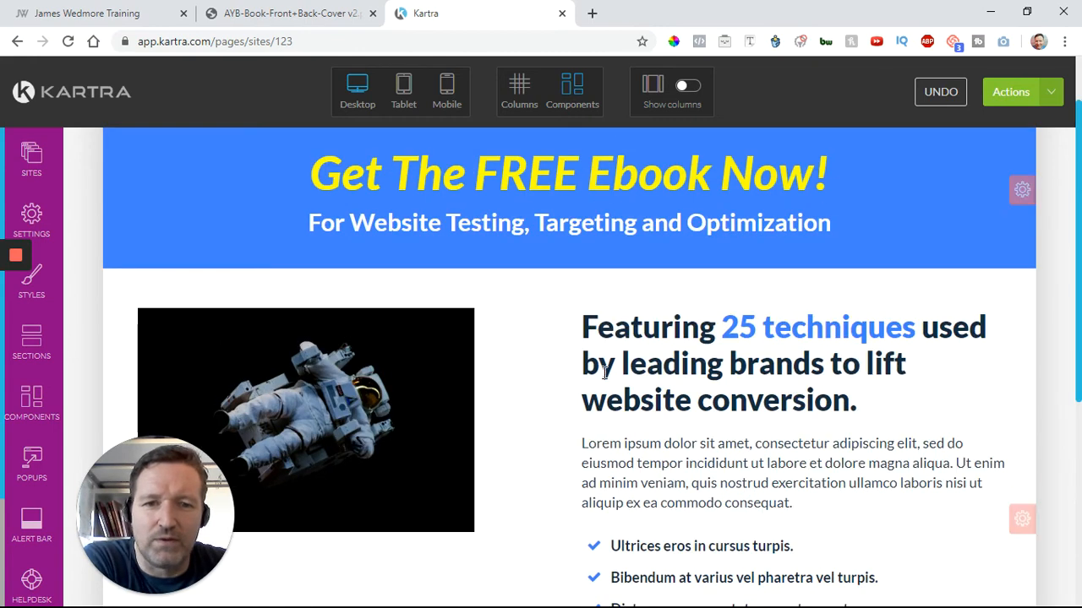
pyautogui.scroll(-3, 567, 380)
pyautogui.scroll(-1, 517, 409)
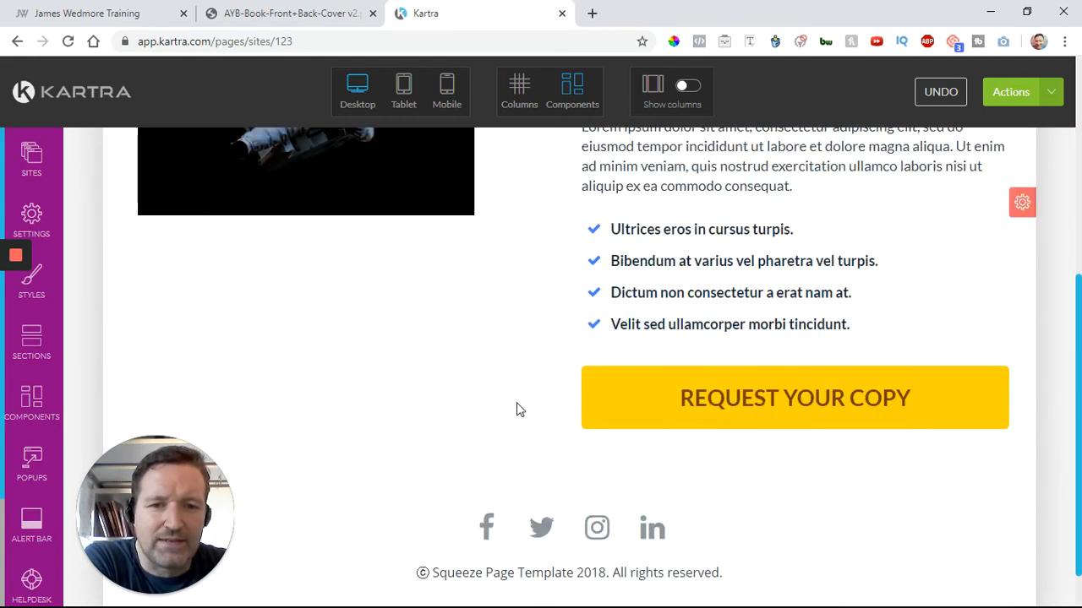
pyautogui.moveTo(792, 411)
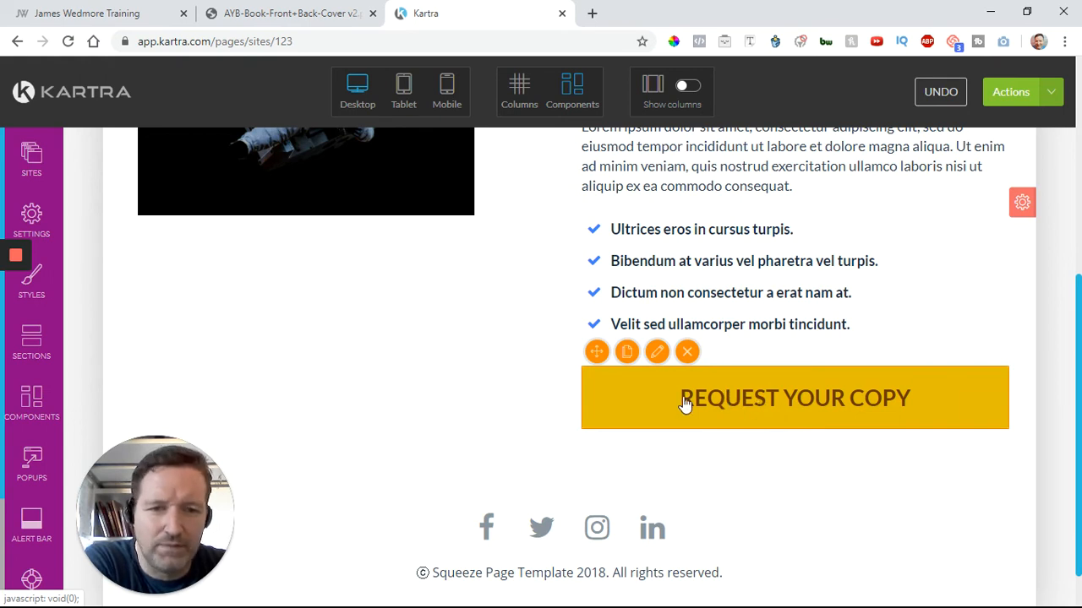
pyautogui.click(603, 402)
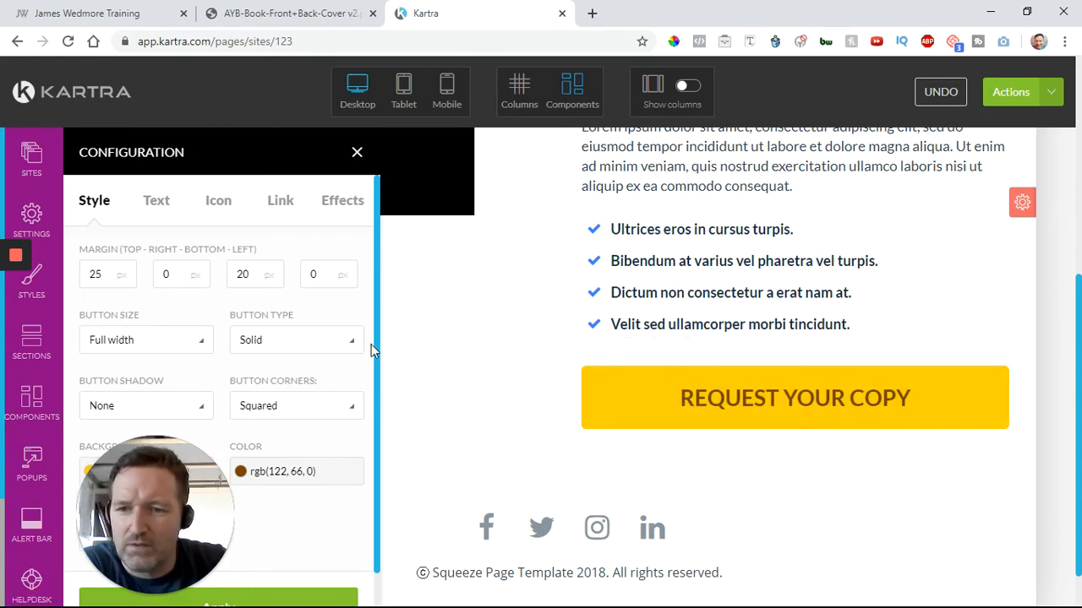
pyautogui.moveTo(216, 491); pyautogui.dragTo(923, 507)
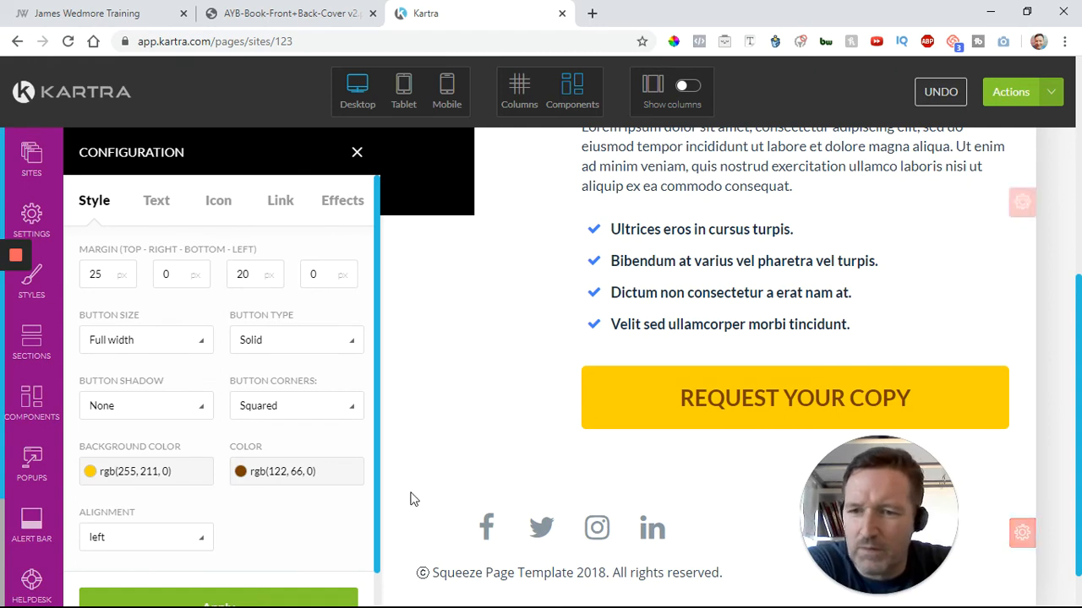
pyautogui.click(186, 473)
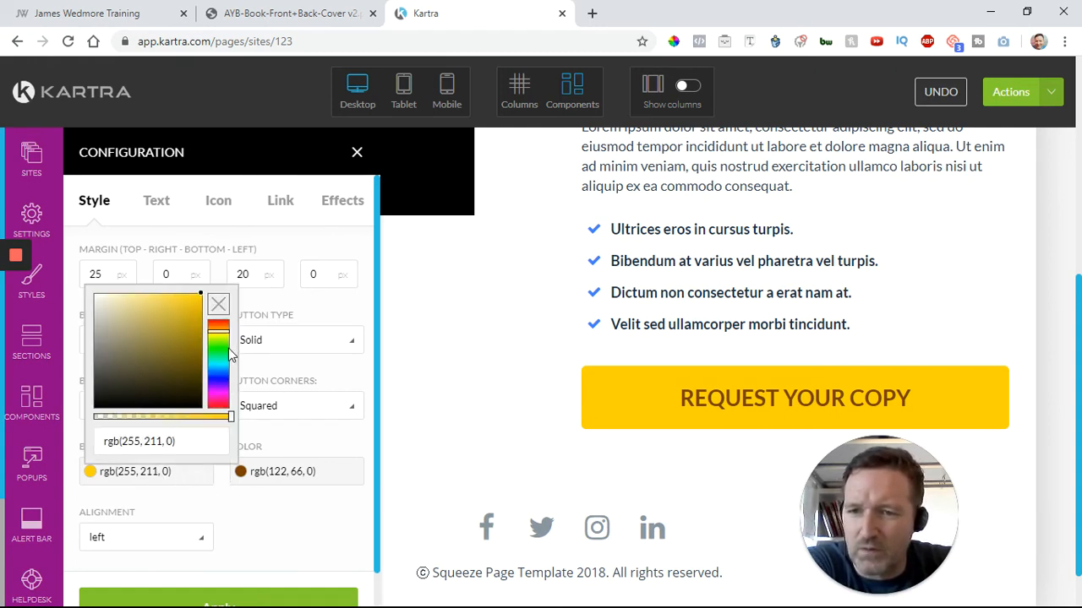
pyautogui.click(213, 348)
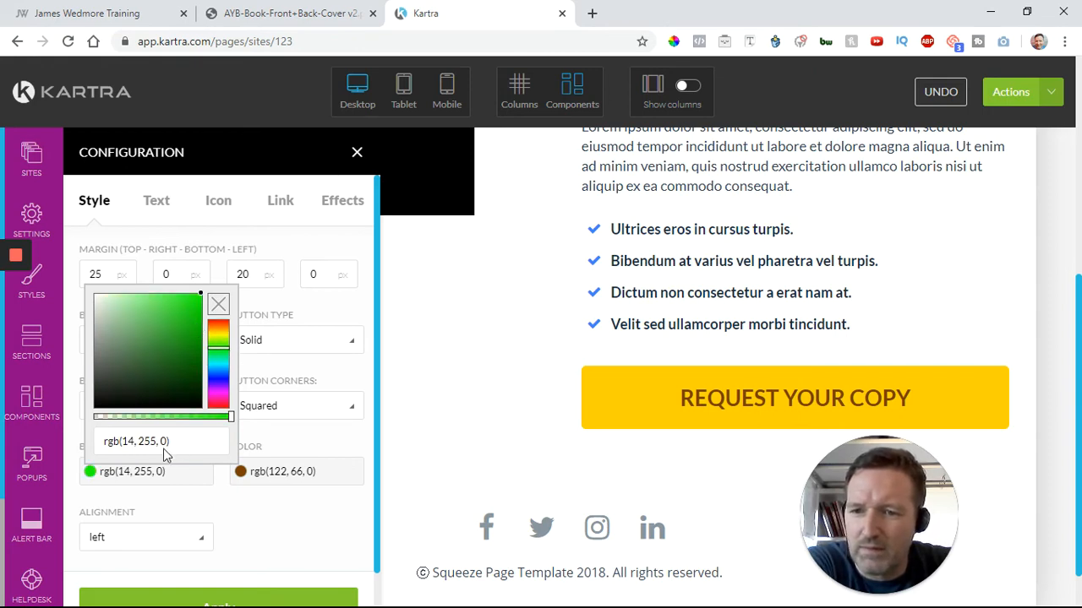
pyautogui.click(282, 506)
pyautogui.click(221, 599)
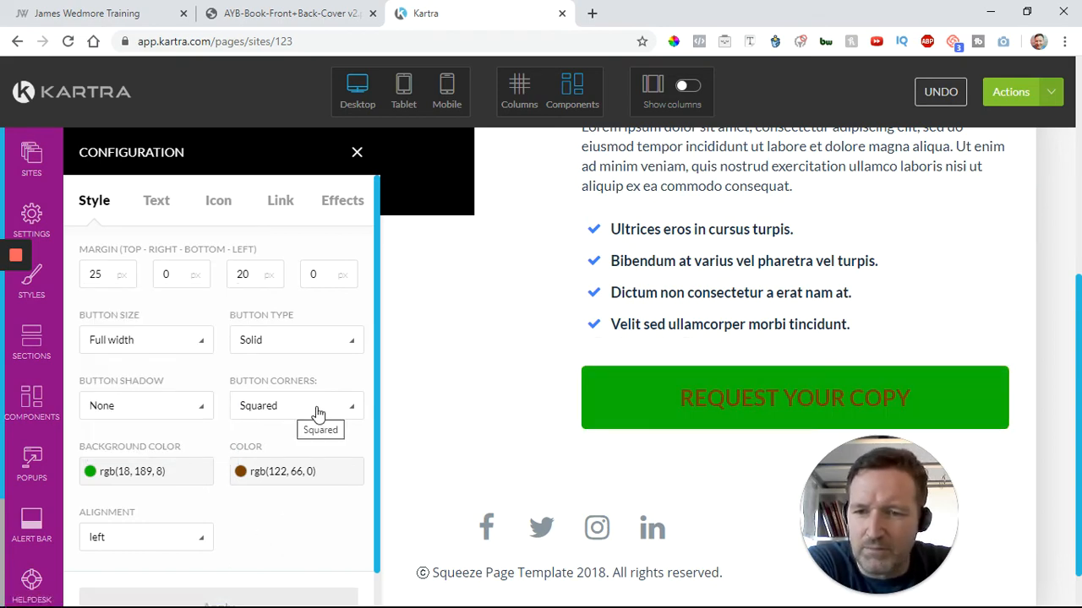
# Set the REQUEST YOUR COPY button's text color to black, rgb(0, 0, 0), and apply it
pyautogui.click(311, 478)
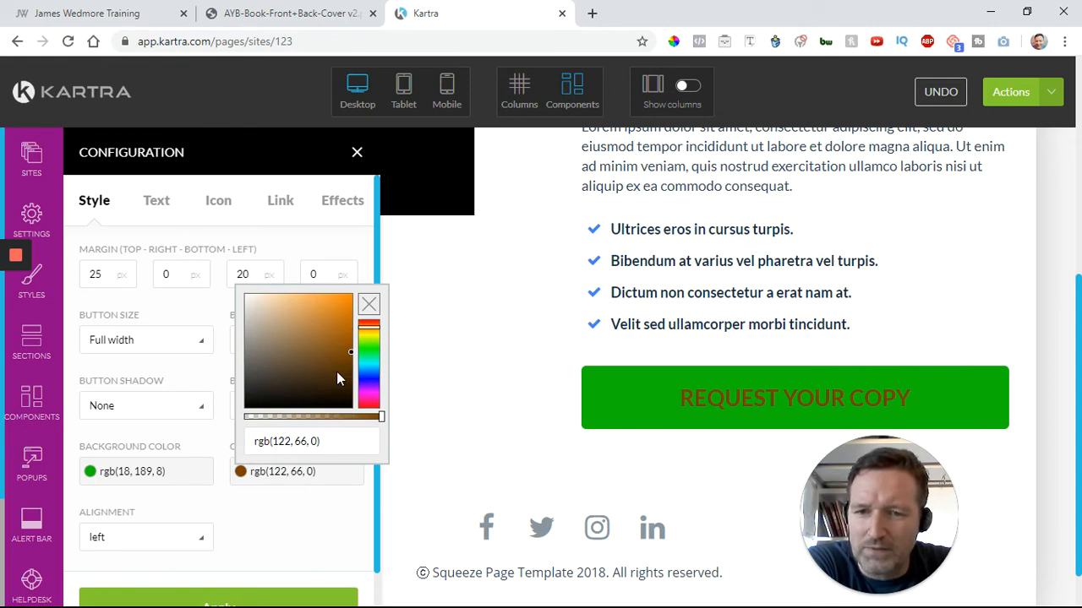
pyautogui.moveTo(245, 406); pyautogui.dragTo(240, 418)
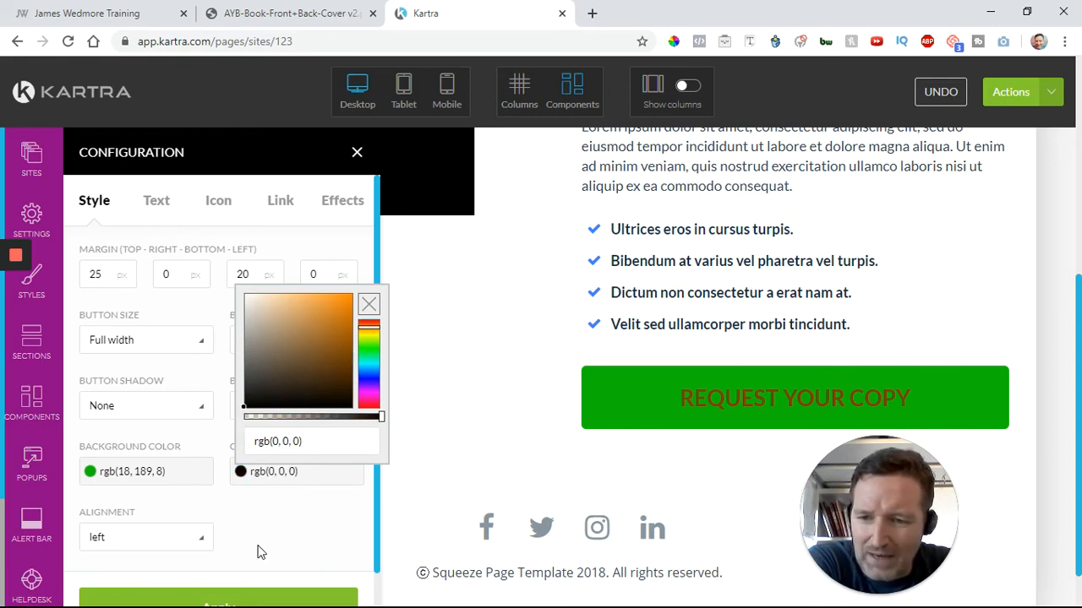
pyautogui.scroll(-2, 258, 541)
pyautogui.click(224, 578)
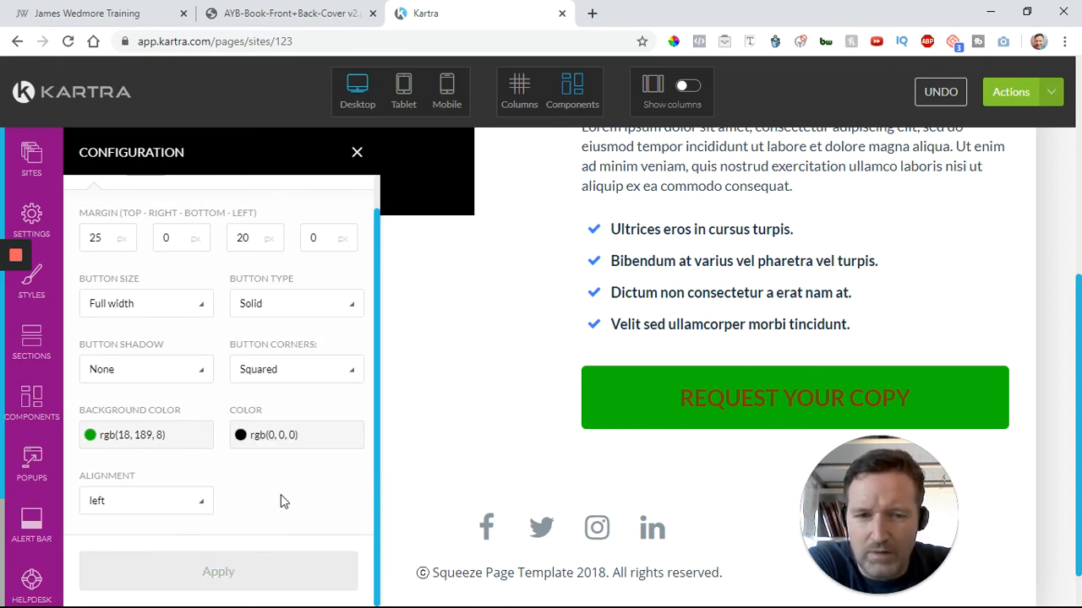
pyautogui.scroll(1, 259, 499)
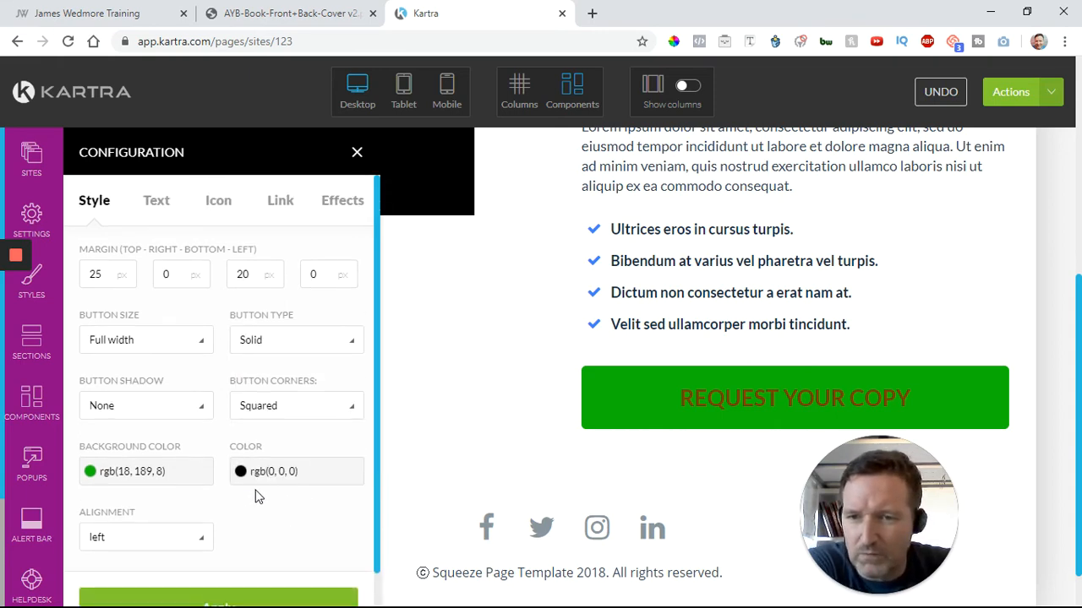
# Switch the REQUEST YOUR COPY button's text from bold to regular weight and apply it
pyautogui.scroll(-1, 253, 486)
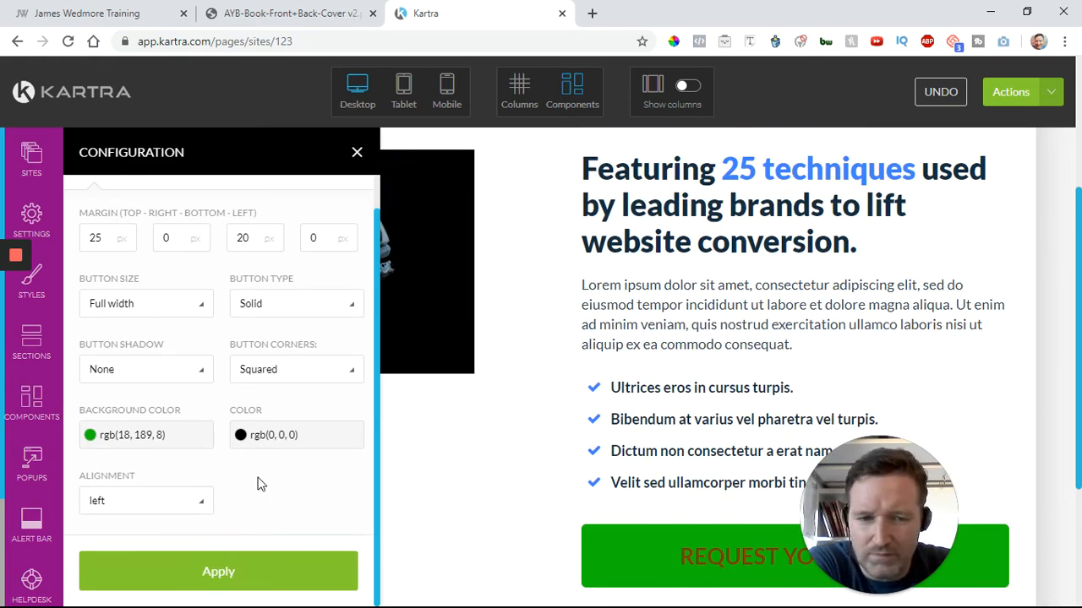
pyautogui.scroll(1, 258, 482)
pyautogui.click(161, 207)
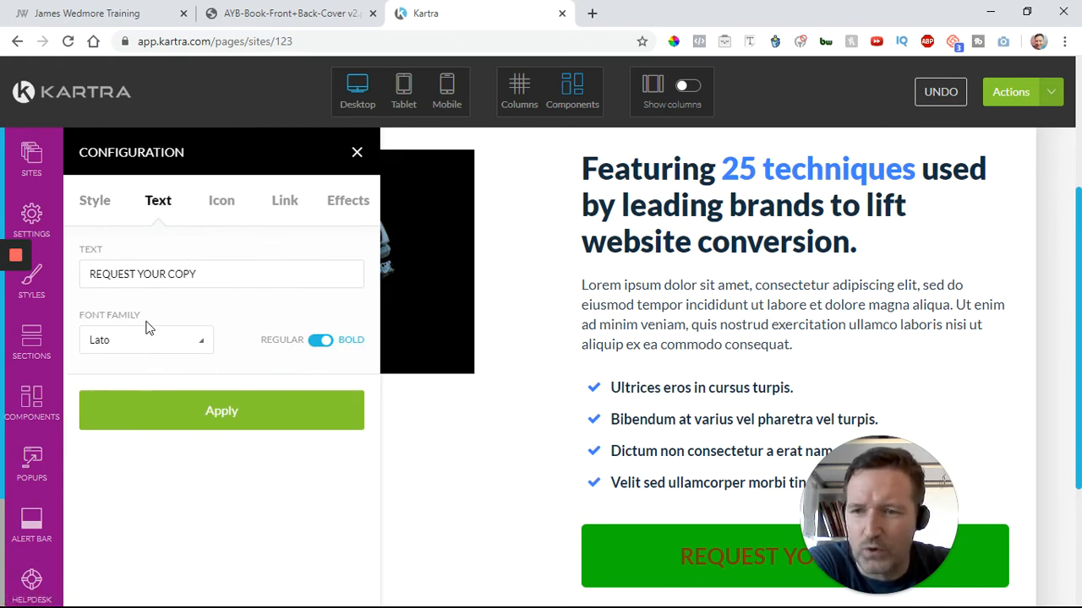
pyautogui.click(320, 342)
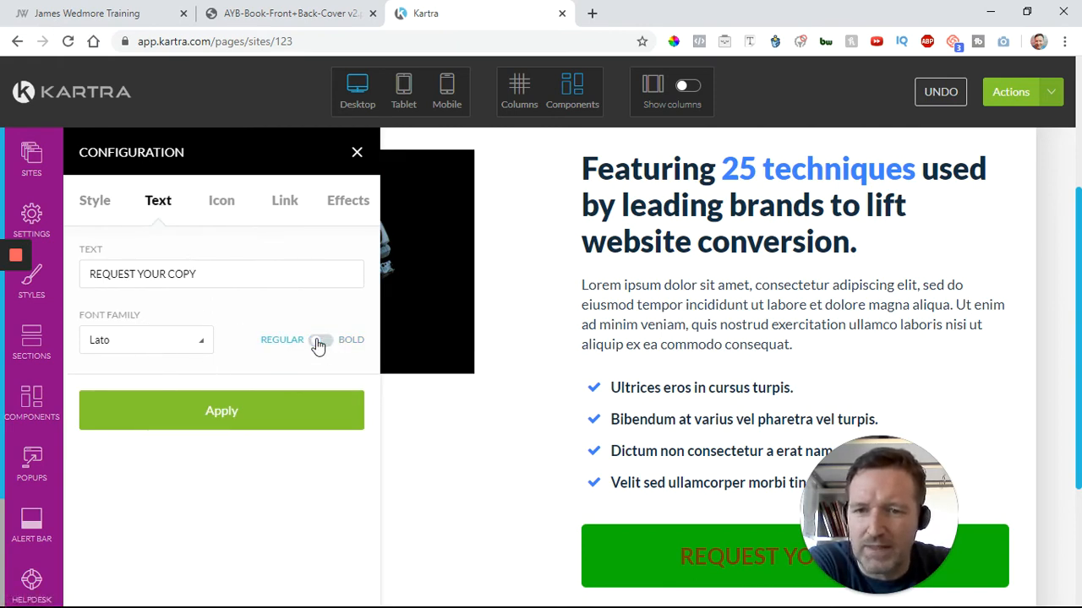
pyautogui.click(230, 411)
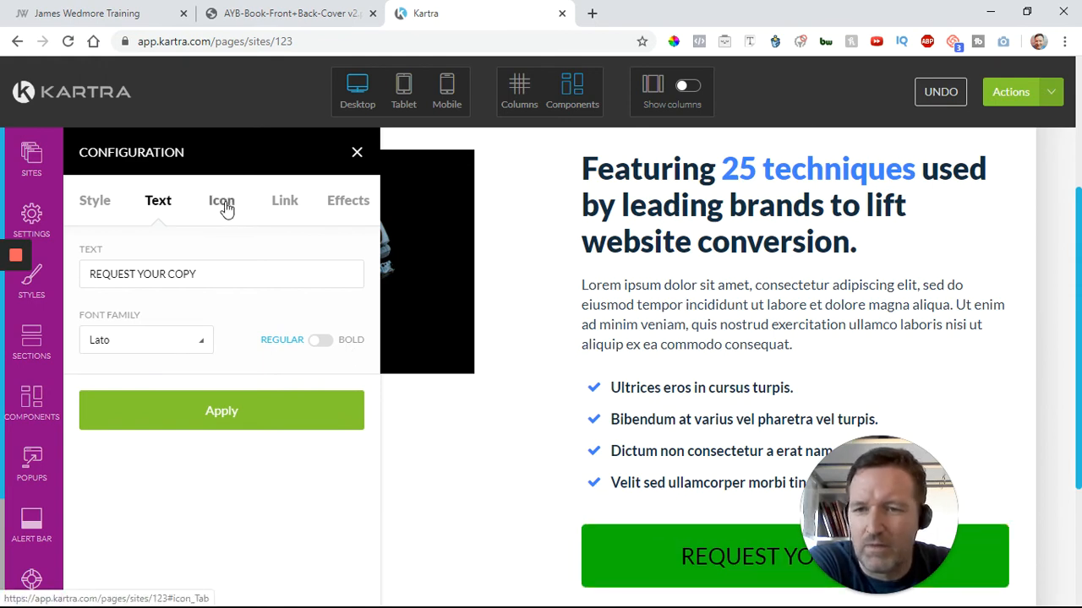
# Enable an icon on the REQUEST YOUR COPY button, choose envelope-o and apply it
pyautogui.click(224, 202)
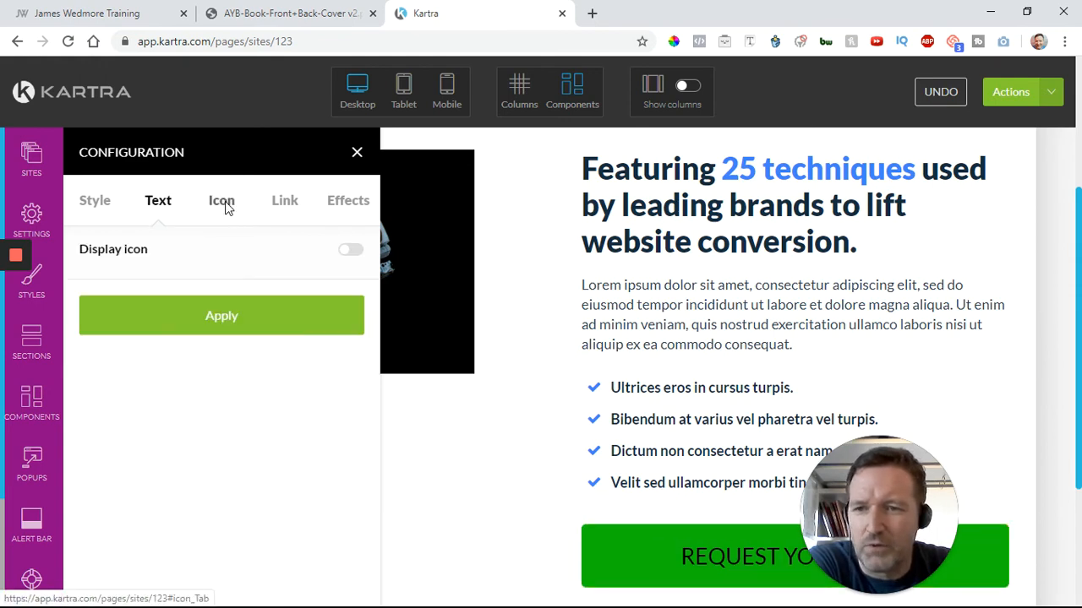
pyautogui.click(350, 252)
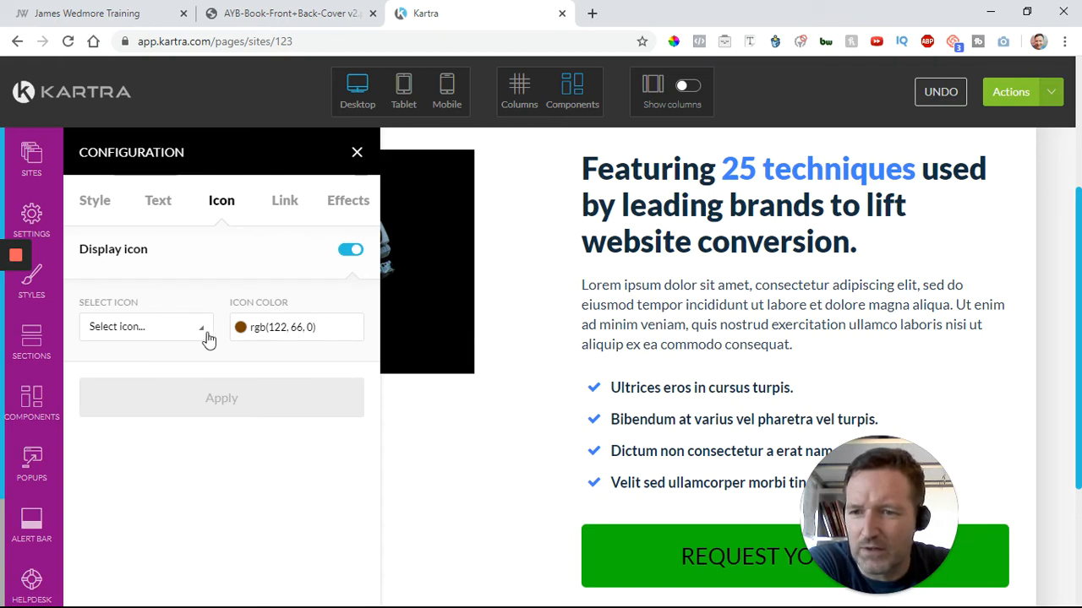
pyautogui.click(135, 338)
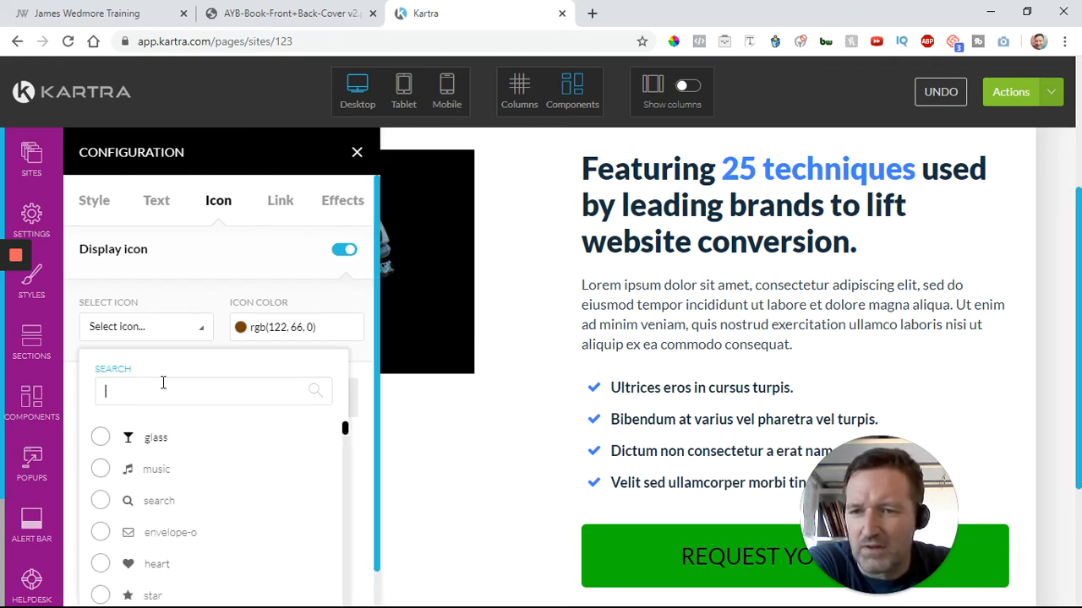
pyautogui.scroll(-1, 200, 448)
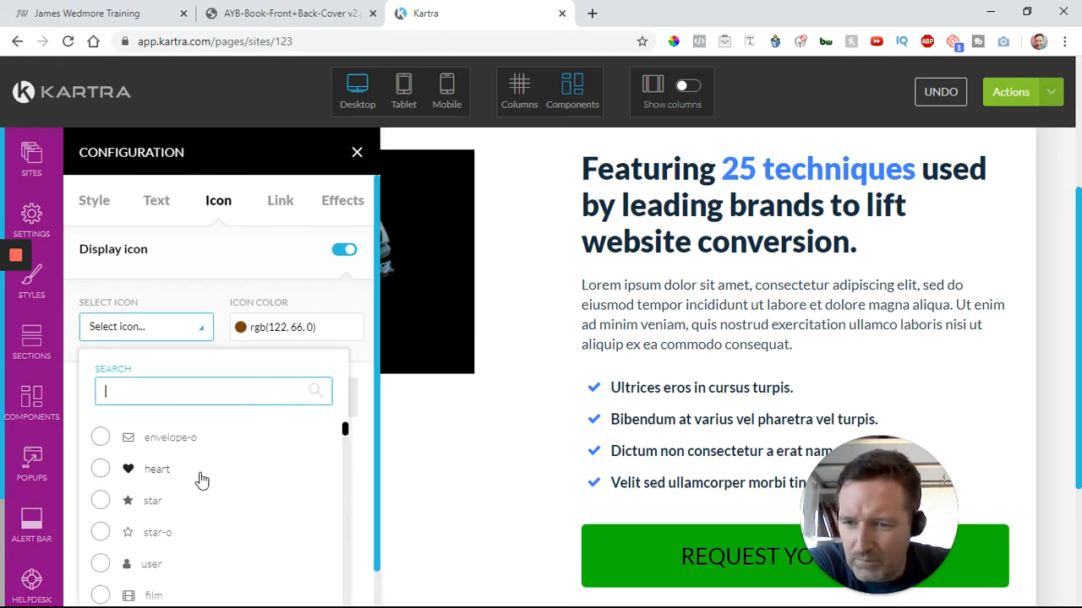
pyautogui.click(100, 438)
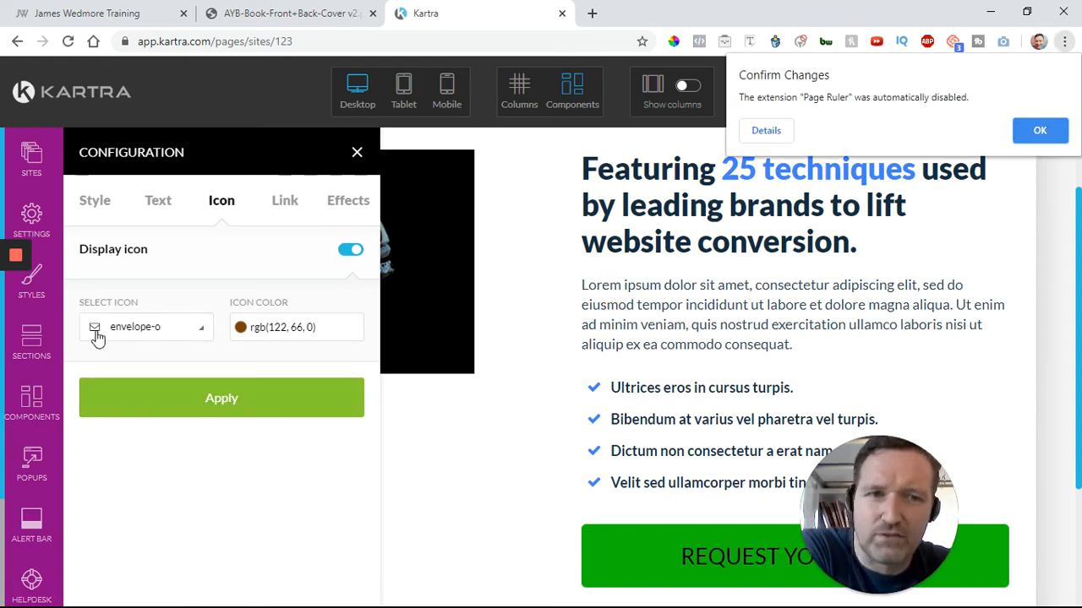
pyautogui.click(234, 398)
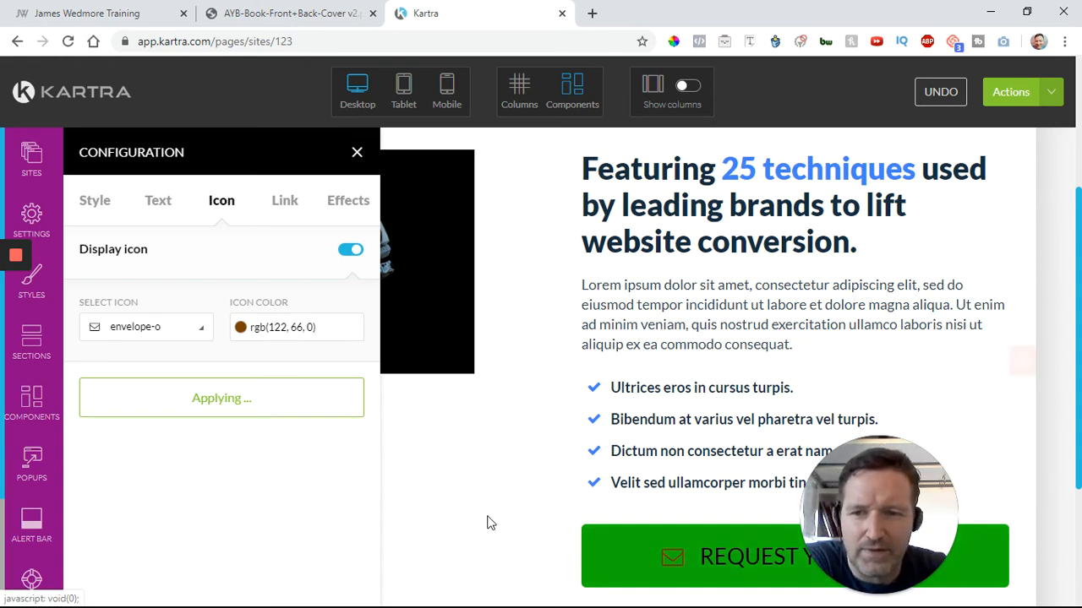
pyautogui.click(275, 337)
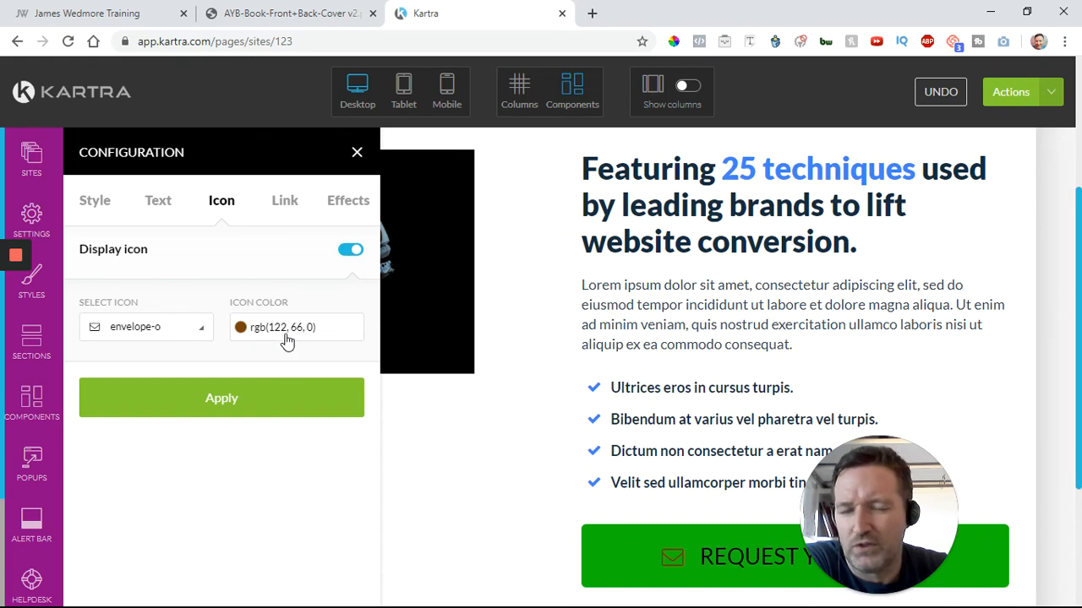
# Review the available link options for the REQUEST YOUR COPY button and close its configuration without changes
pyautogui.click(284, 205)
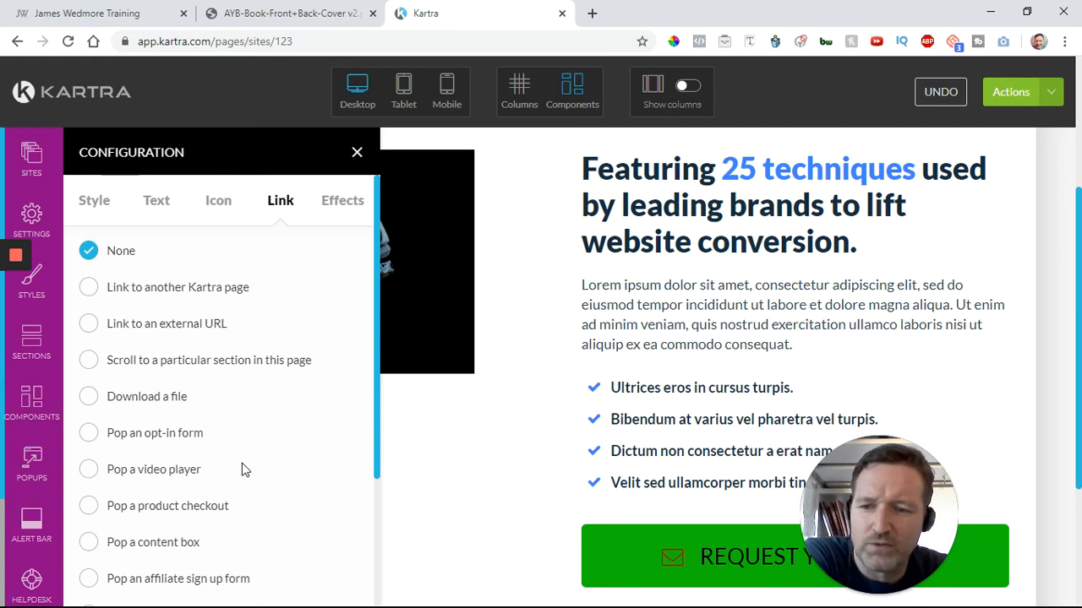
pyautogui.scroll(-2, 246, 469)
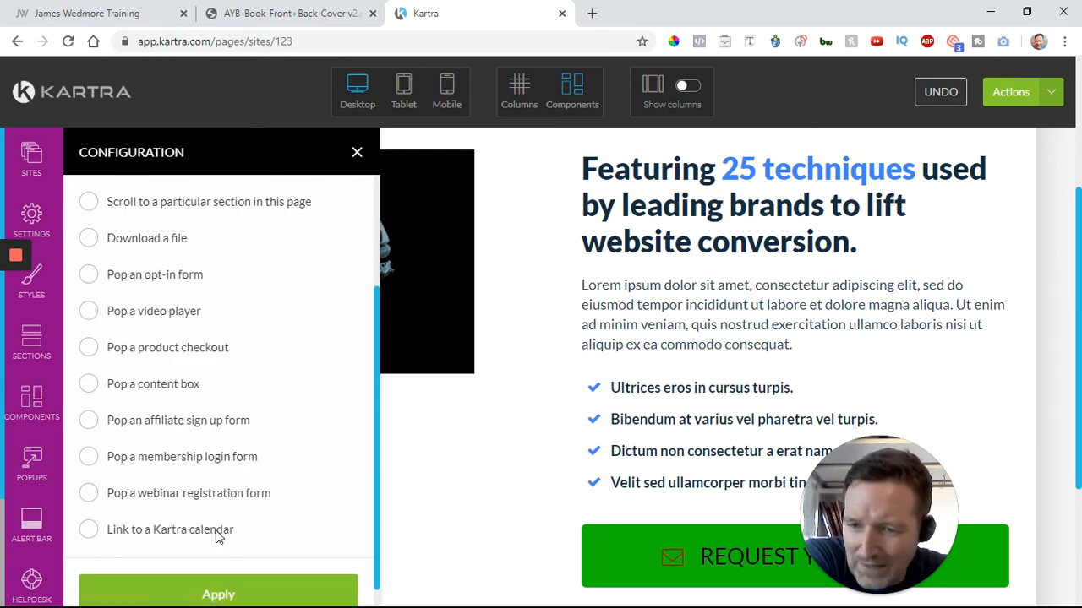
pyautogui.scroll(5, 246, 476)
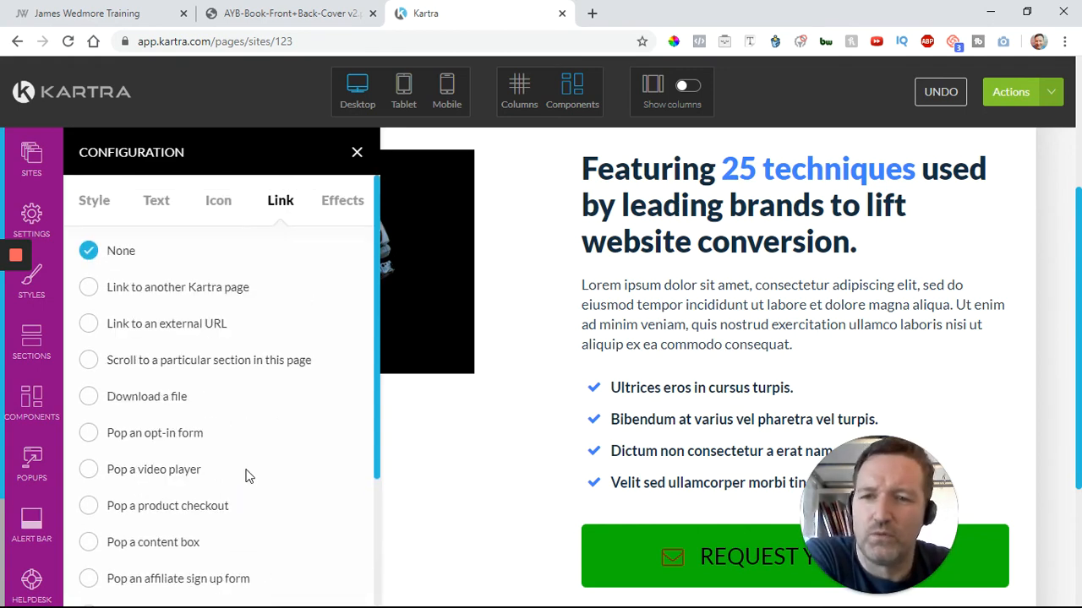
pyautogui.scroll(-2, 272, 287)
pyautogui.scroll(-1, 272, 287)
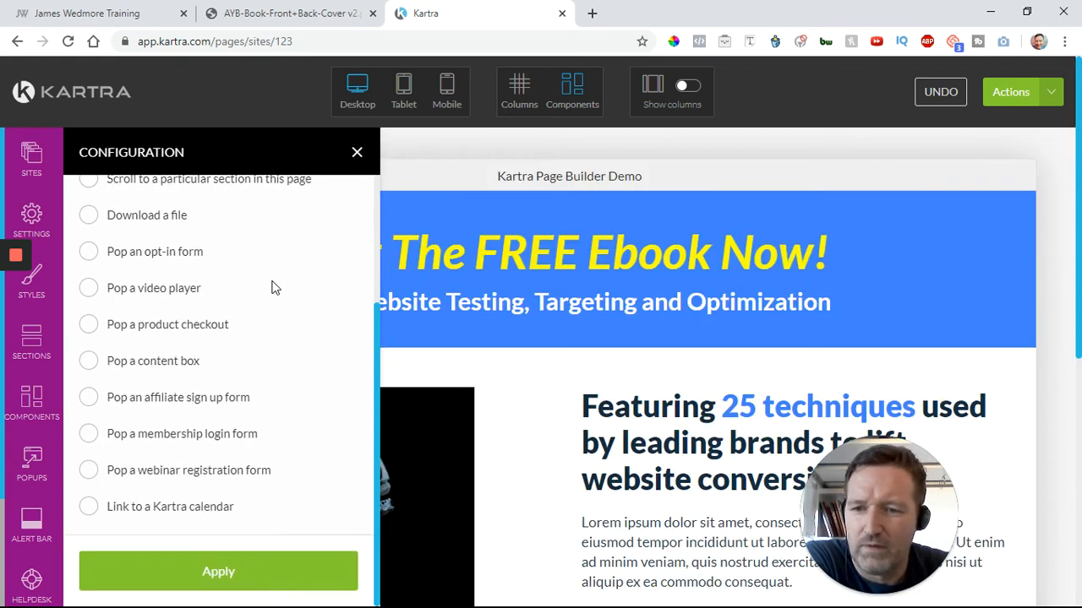
pyautogui.scroll(3, 272, 287)
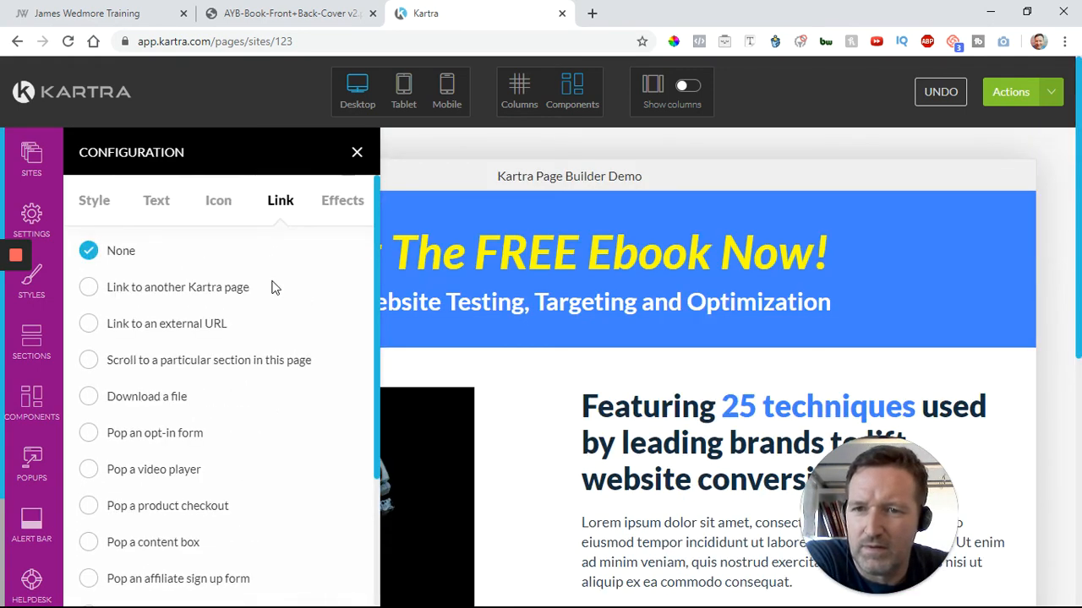
pyautogui.click(357, 155)
# Open the footer Facebook icon's configuration and try the external URL link option without entering an address
pyautogui.scroll(-2, 487, 379)
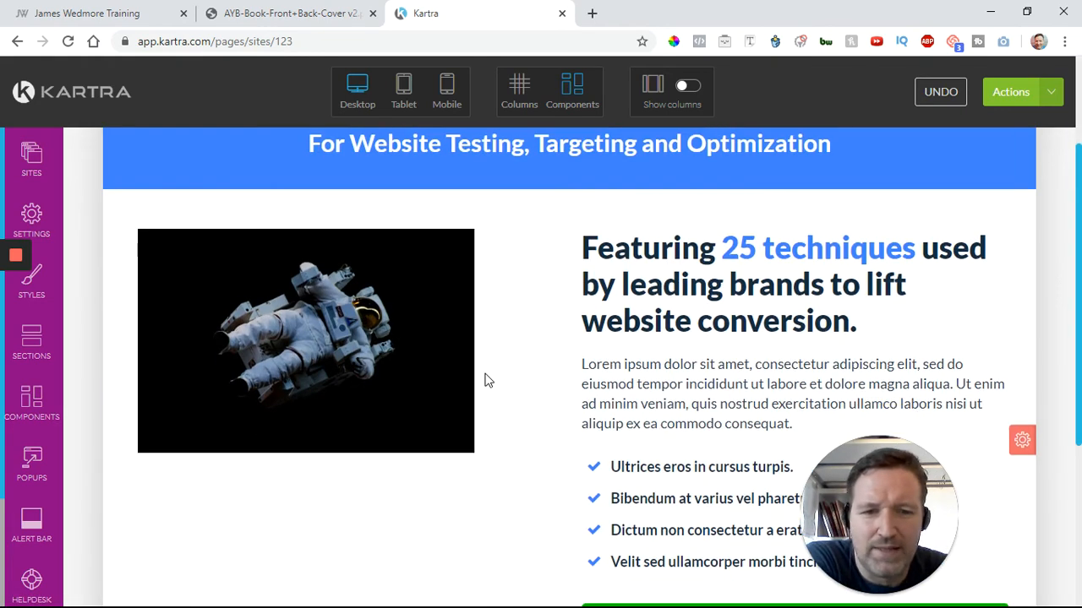
pyautogui.scroll(-3, 493, 346)
pyautogui.scroll(-1, 475, 352)
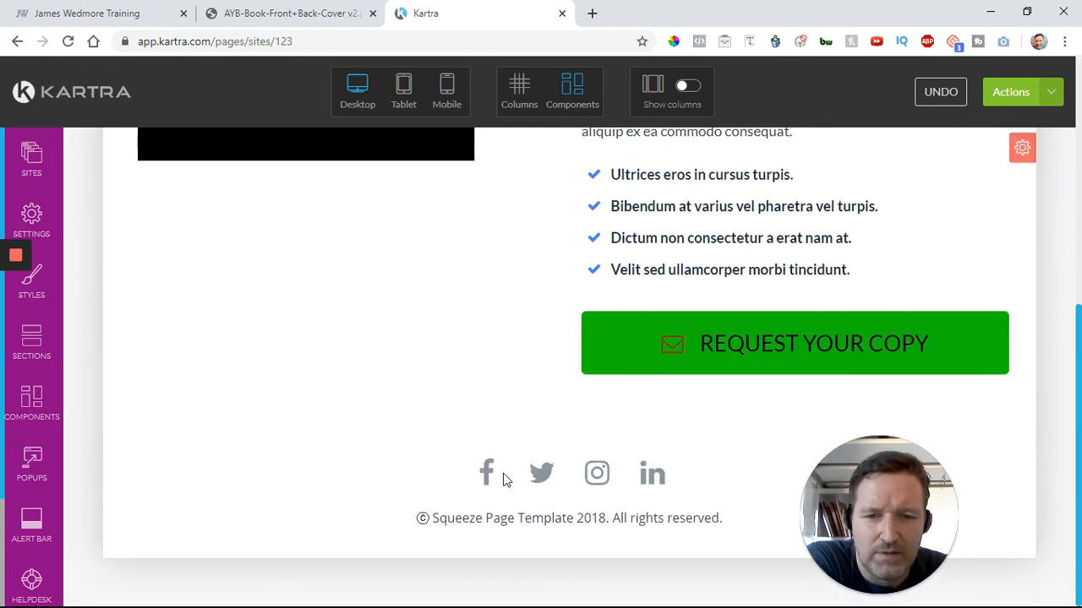
pyautogui.moveTo(489, 475)
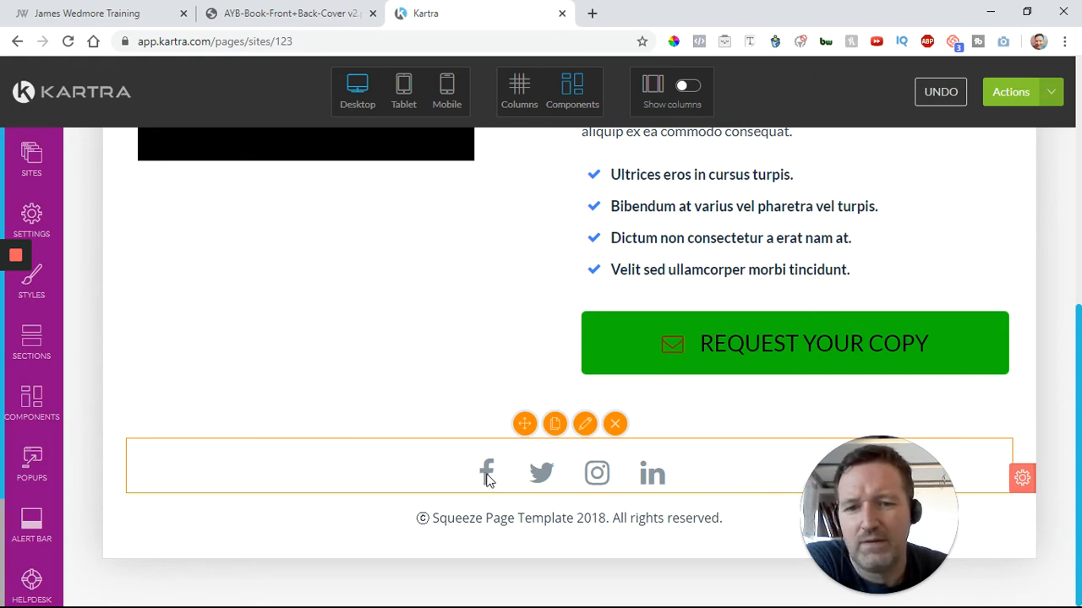
pyautogui.moveTo(596, 475)
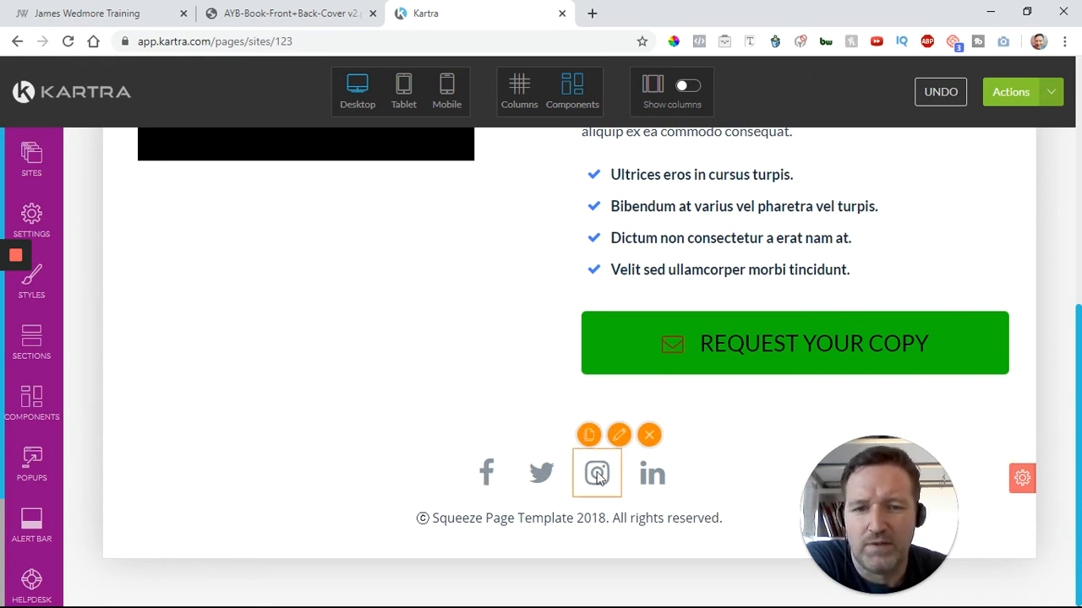
pyautogui.moveTo(658, 480)
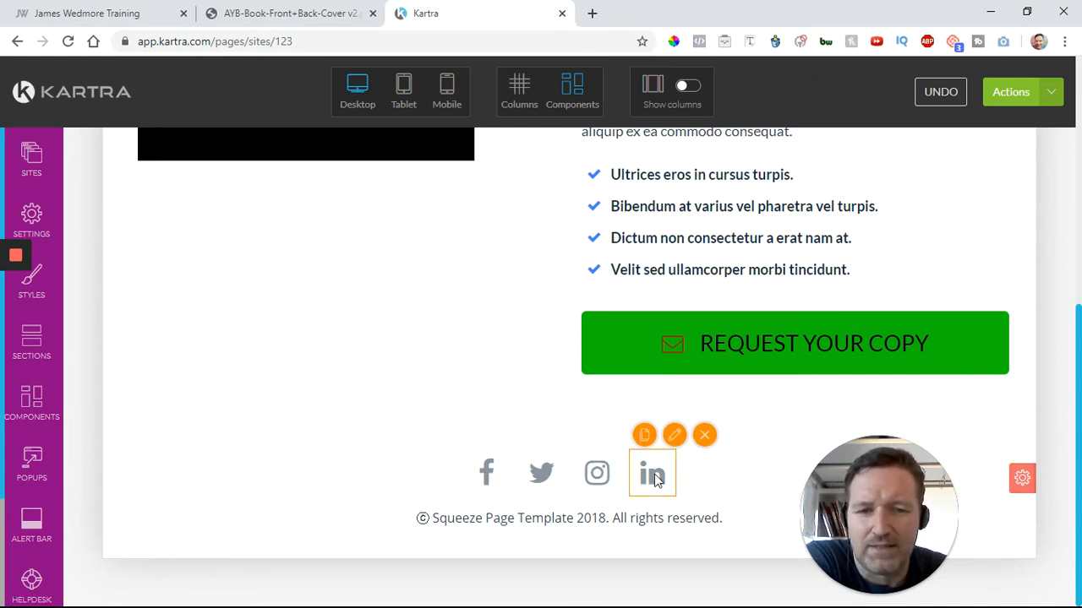
pyautogui.moveTo(548, 478)
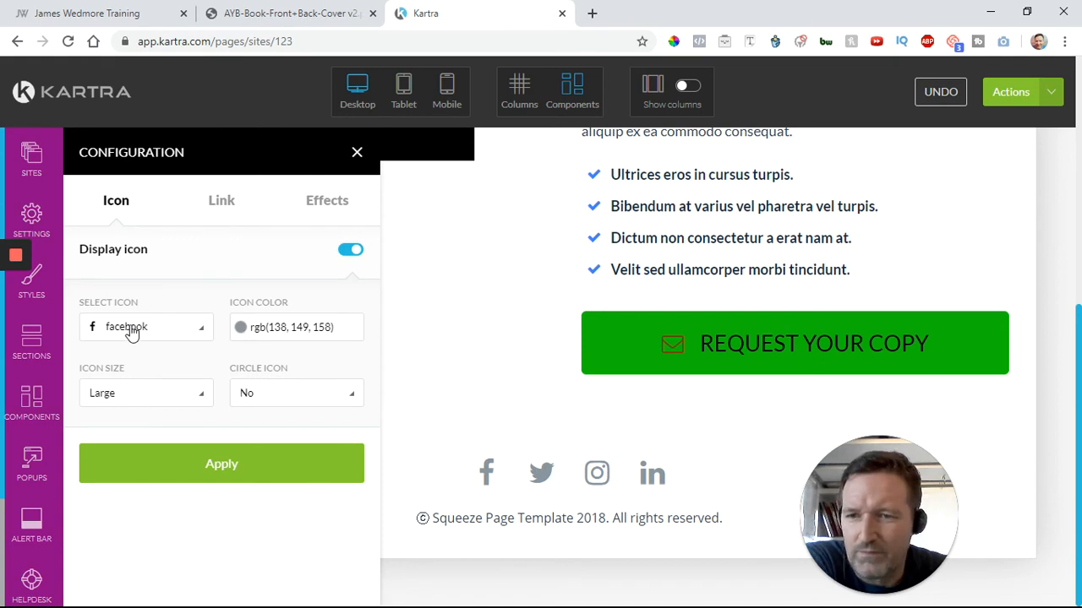
pyautogui.click(222, 200)
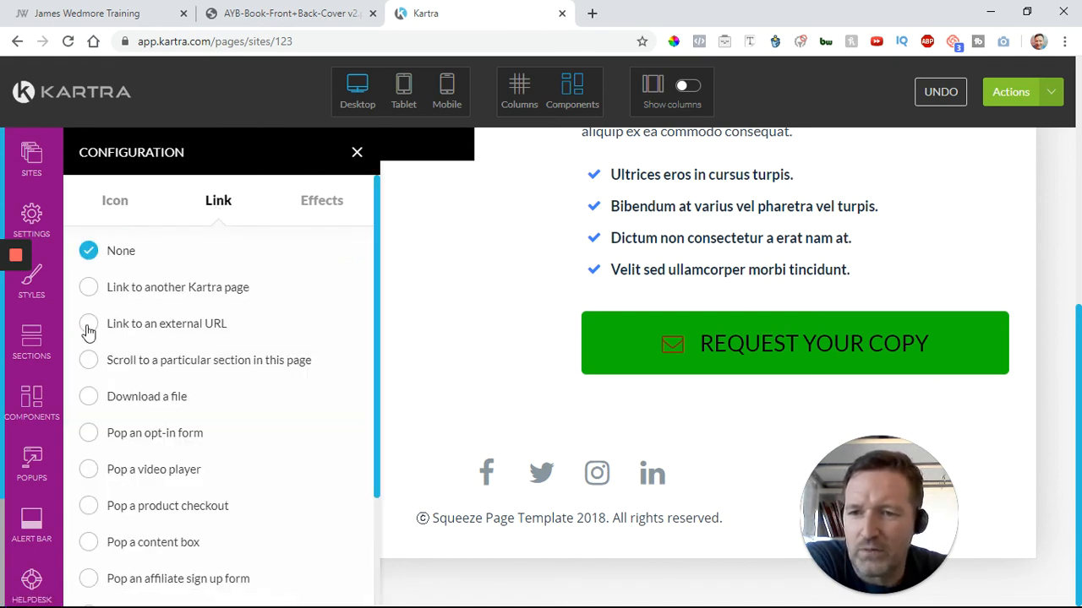
pyautogui.click(88, 326)
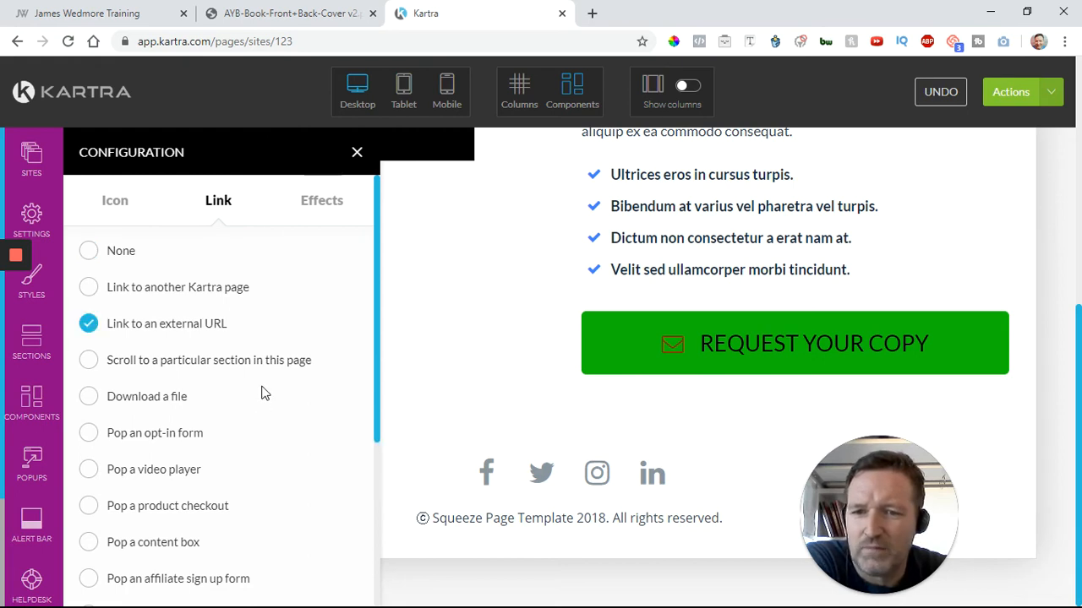
pyautogui.scroll(-3, 262, 393)
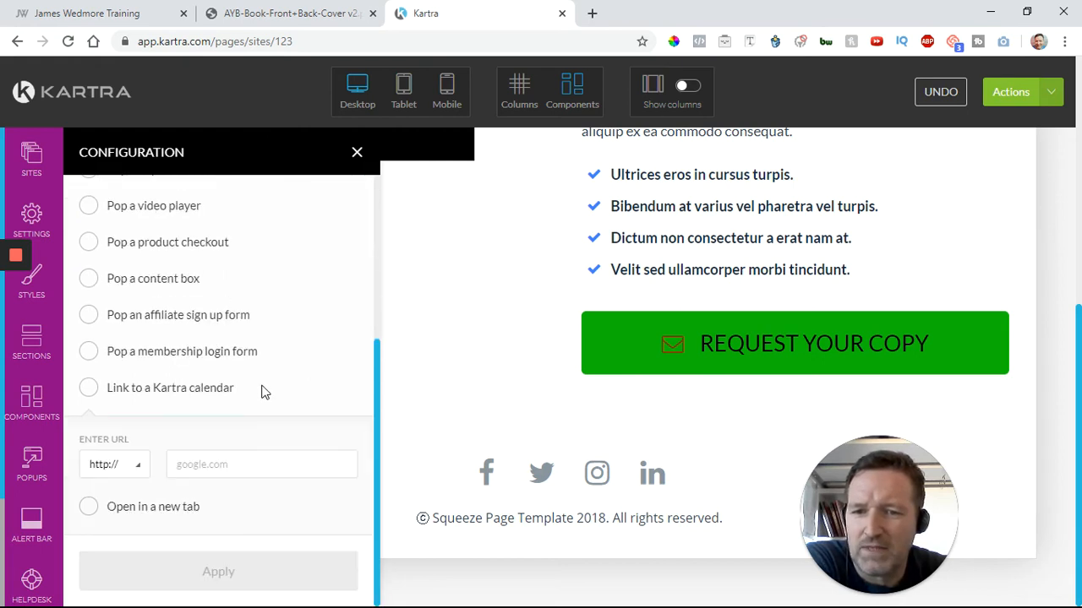
pyautogui.click(237, 465)
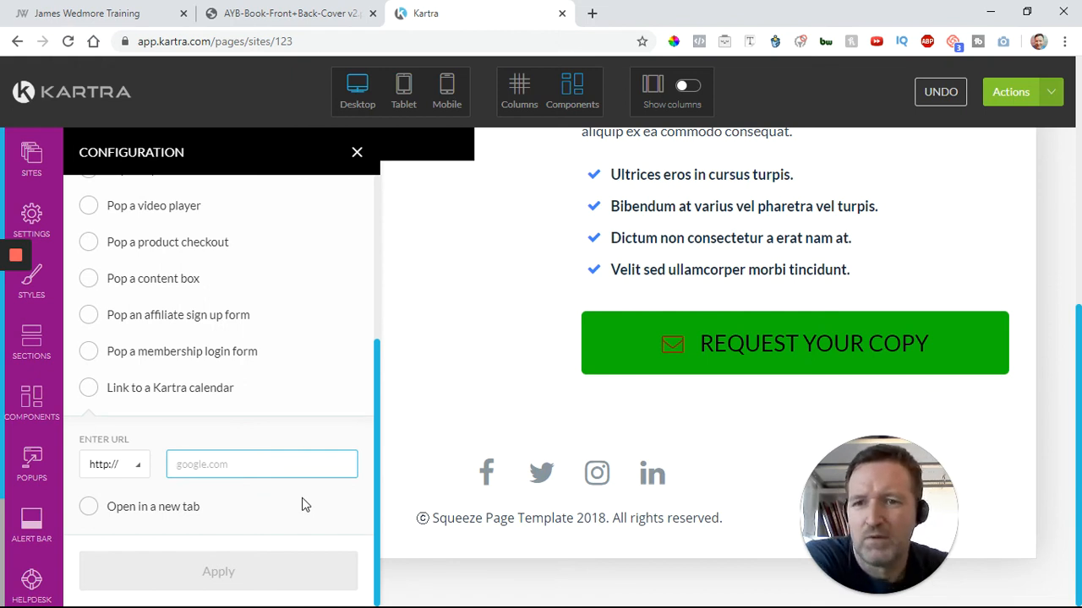
pyautogui.scroll(4, 298, 499)
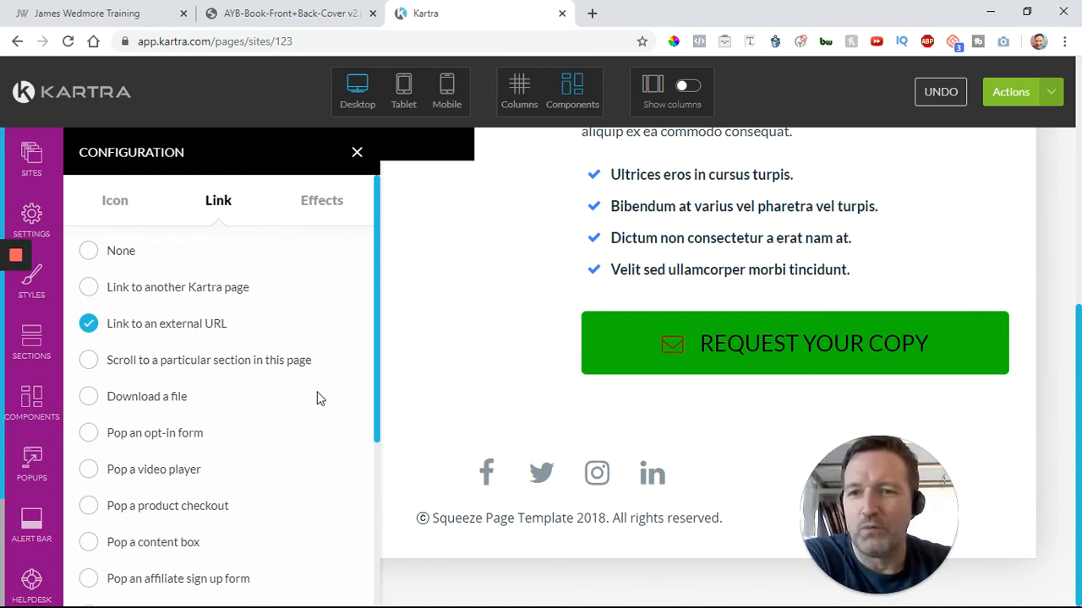
# Review the Facebook icon's animation effects and close its configuration without applying changes
pyautogui.click(325, 203)
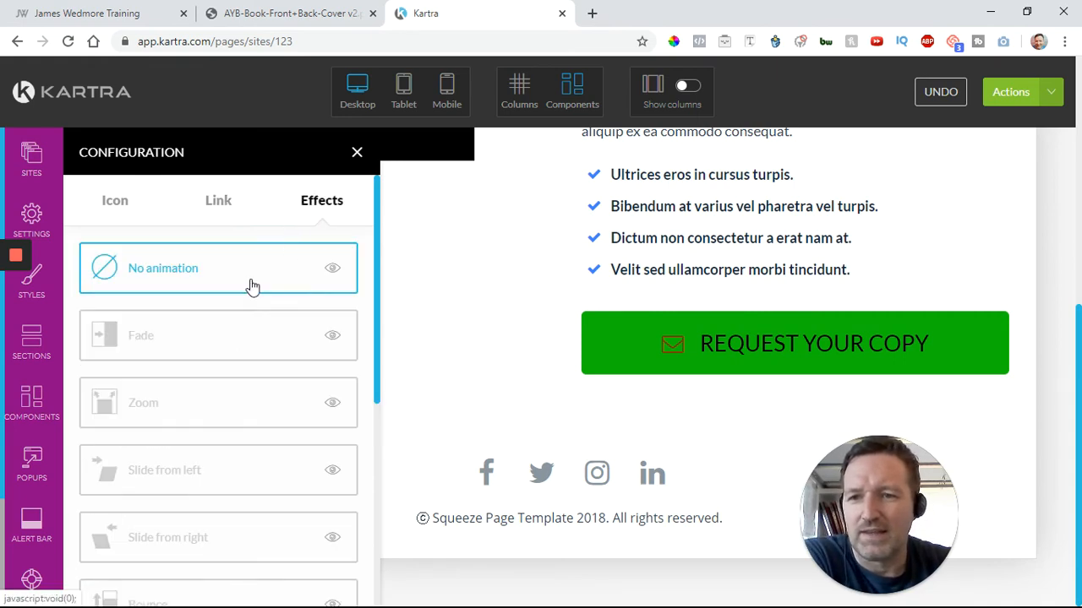
pyautogui.scroll(-3, 193, 447)
pyautogui.scroll(-1, 193, 445)
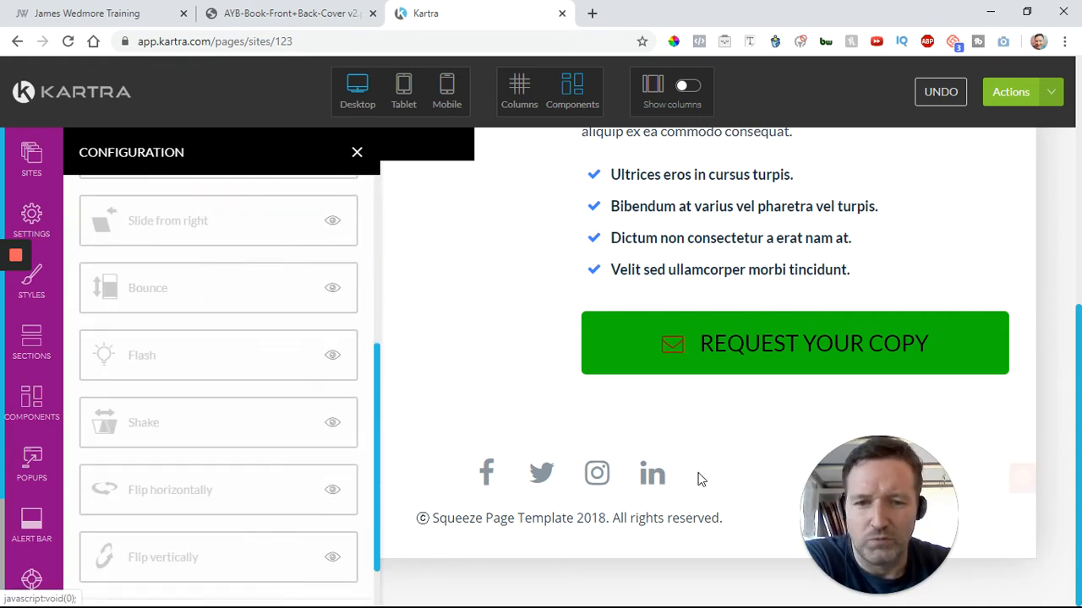
pyautogui.scroll(10, 283, 180)
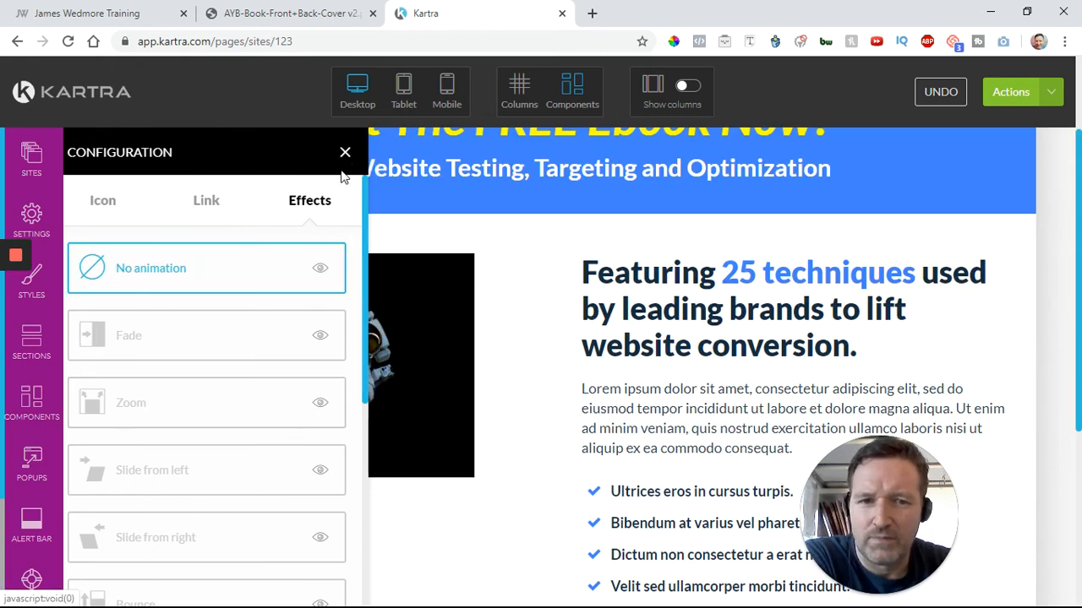
pyautogui.click(355, 153)
# Publish the finished squeeze page live and choose to get a direct page link
pyautogui.scroll(-3, 557, 420)
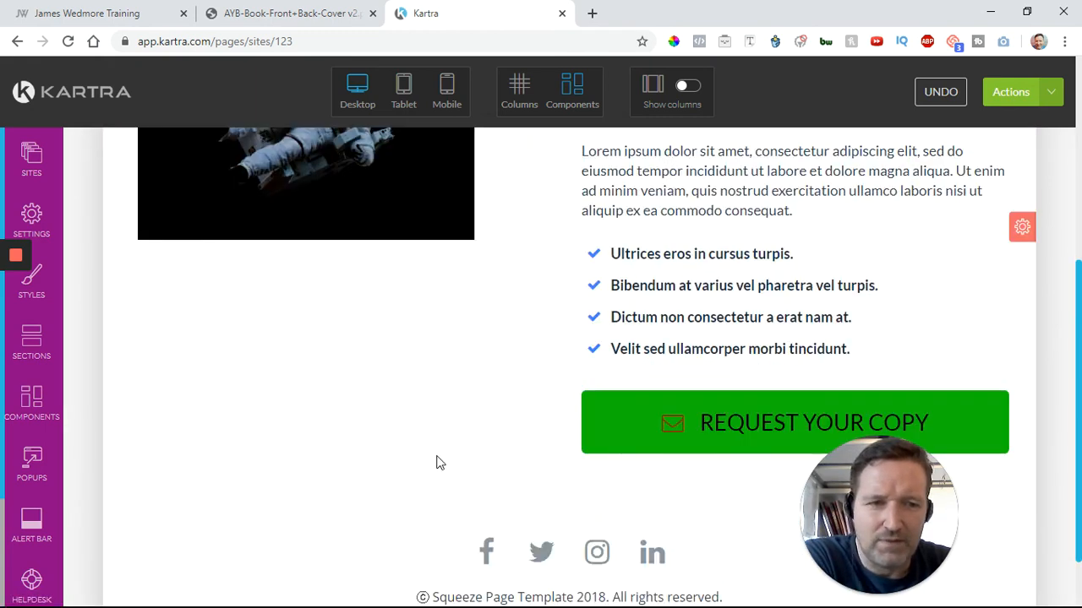
pyautogui.scroll(6, 439, 462)
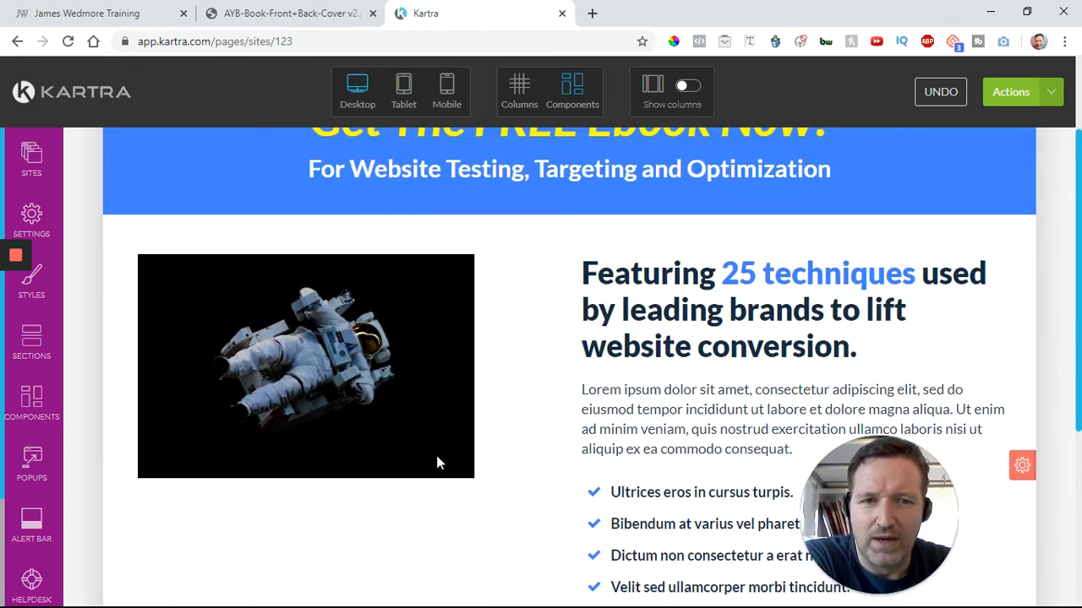
pyautogui.scroll(-3, 623, 463)
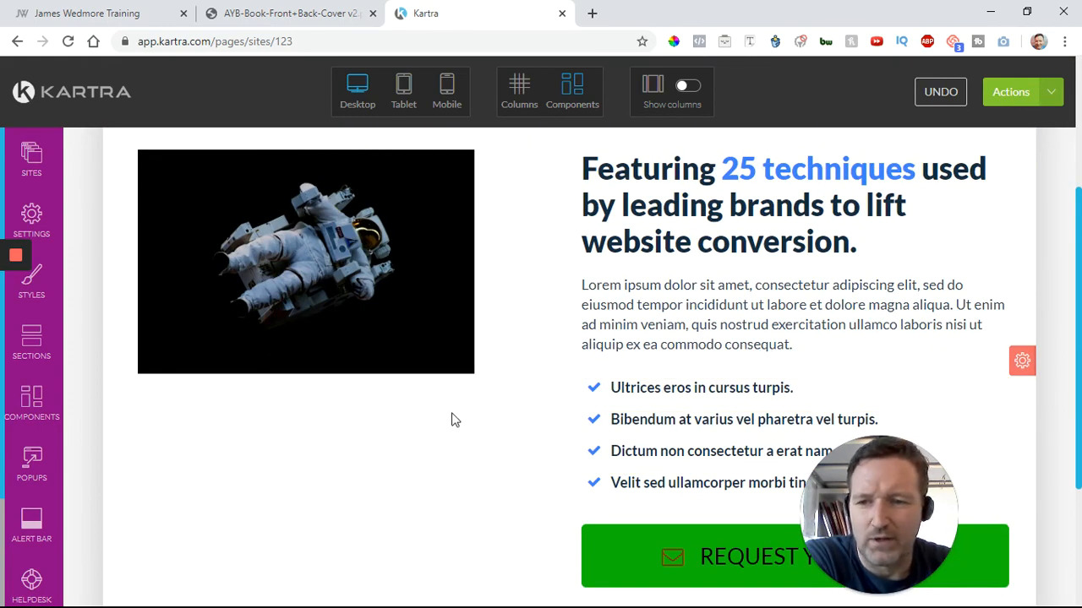
pyautogui.scroll(-2, 456, 414)
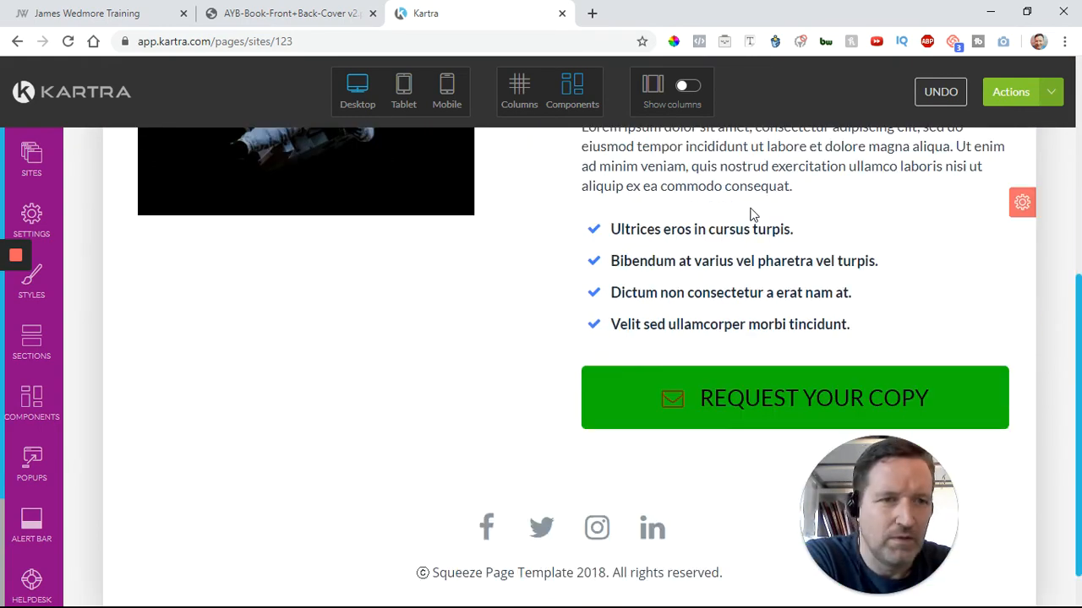
pyautogui.scroll(2, 752, 215)
pyautogui.click(1005, 91)
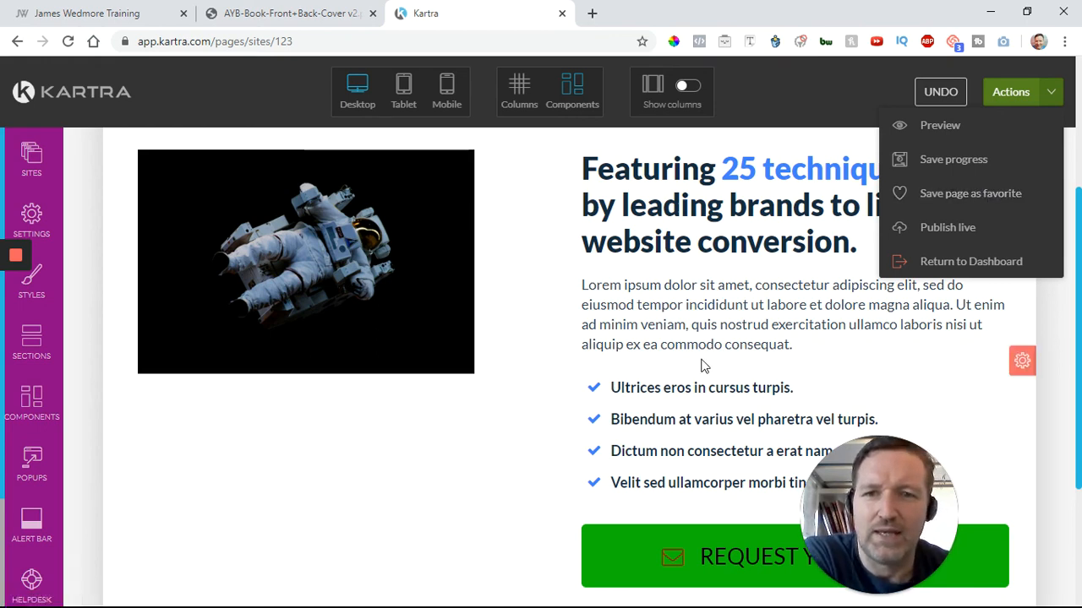
pyautogui.moveTo(701, 346)
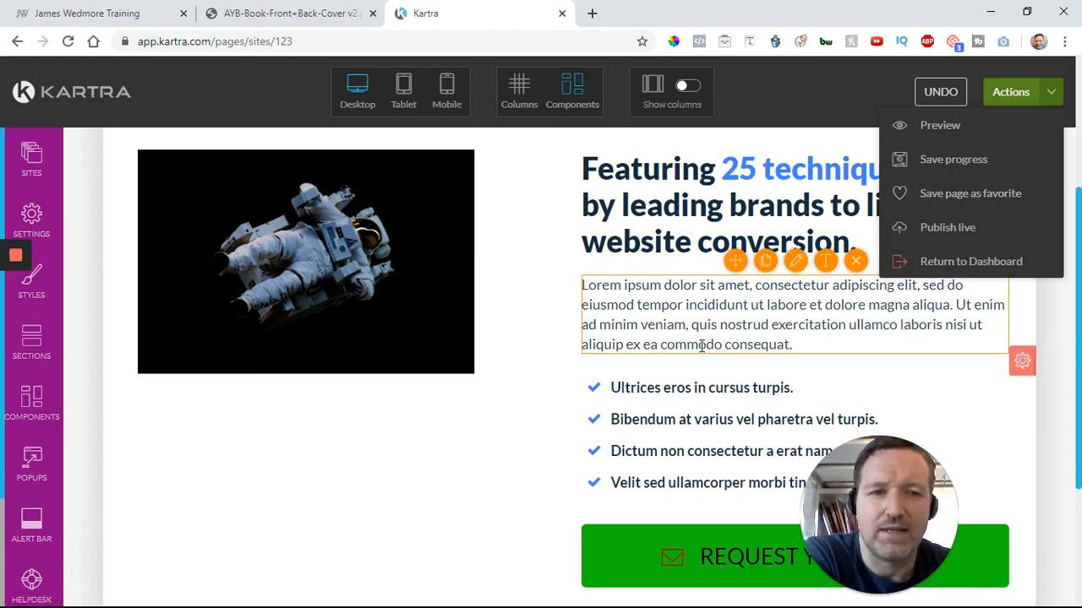
pyautogui.click(948, 229)
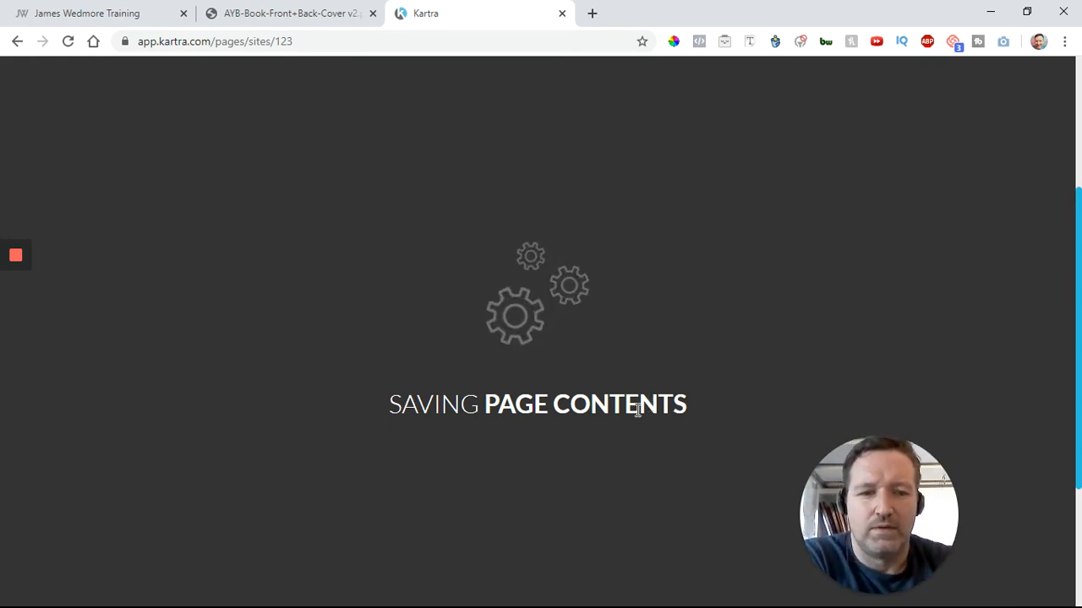
pyautogui.moveTo(22, 270)
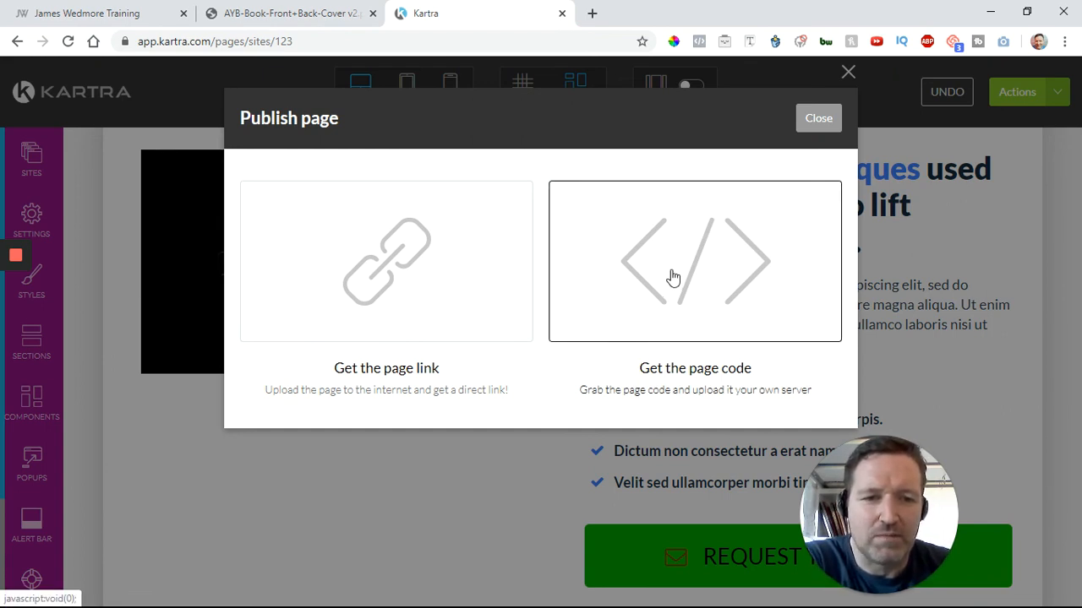
pyautogui.click(388, 269)
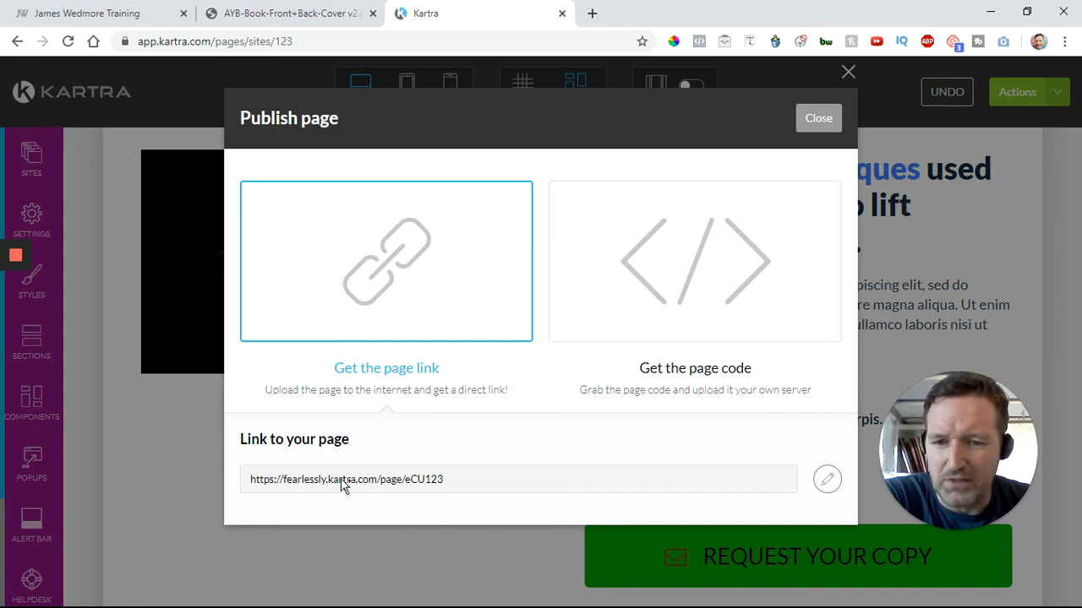
# Edit the page link, replacing its ending with "freeebook", and save it
pyautogui.click(827, 480)
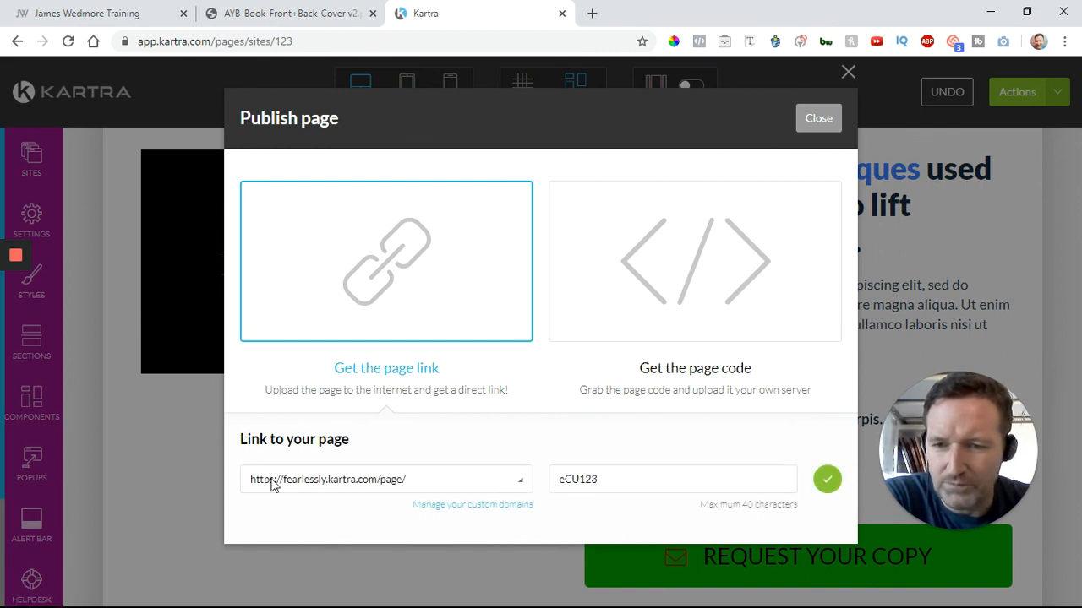
pyautogui.moveTo(616, 481); pyautogui.dragTo(538, 480)
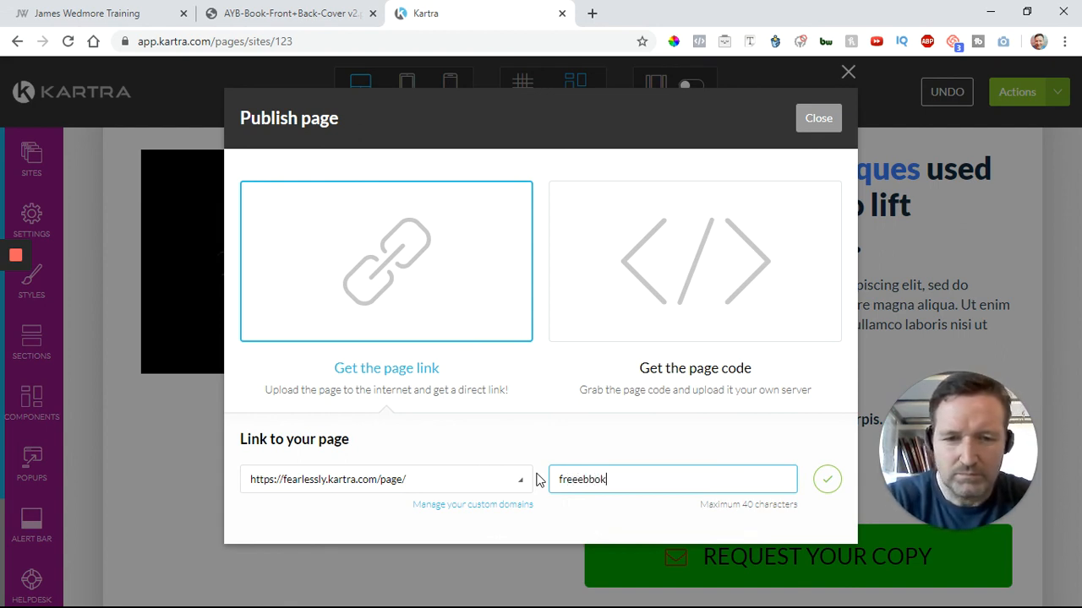
pyautogui.write('freeeb')
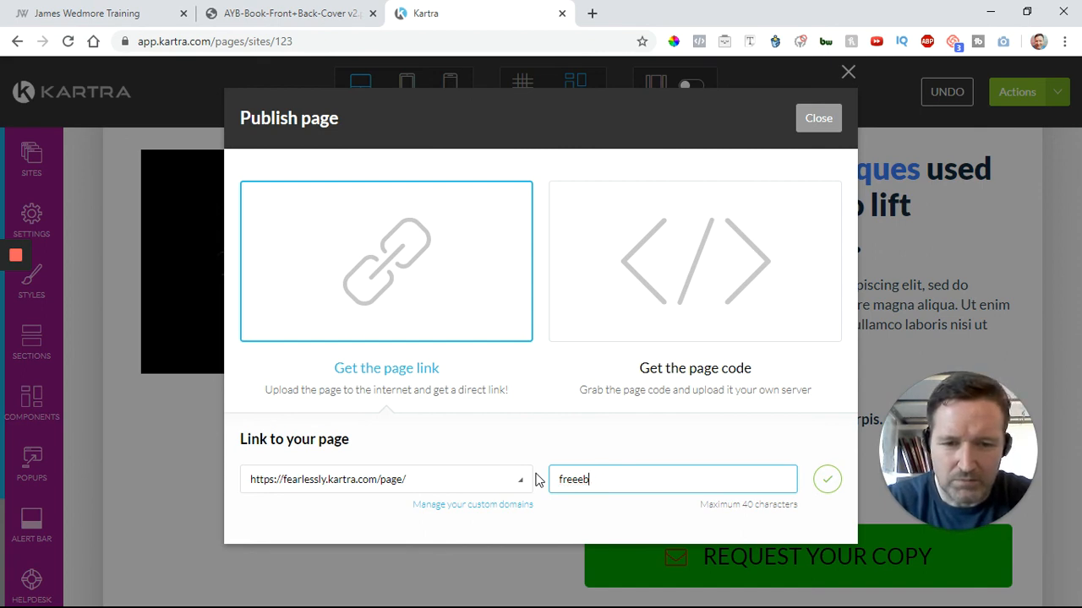
pyautogui.write('ook')
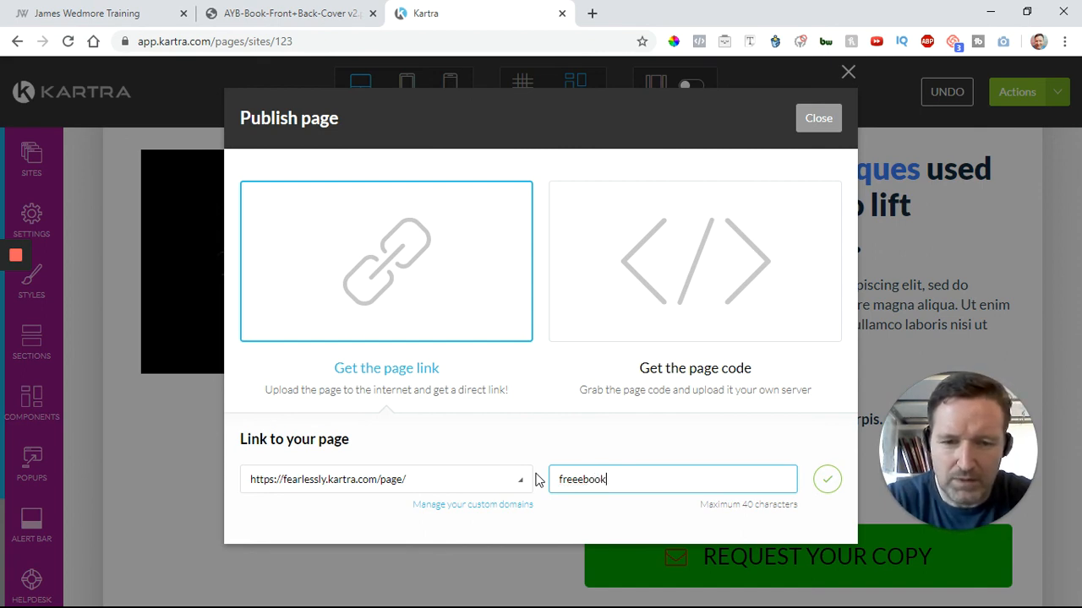
pyautogui.click(827, 478)
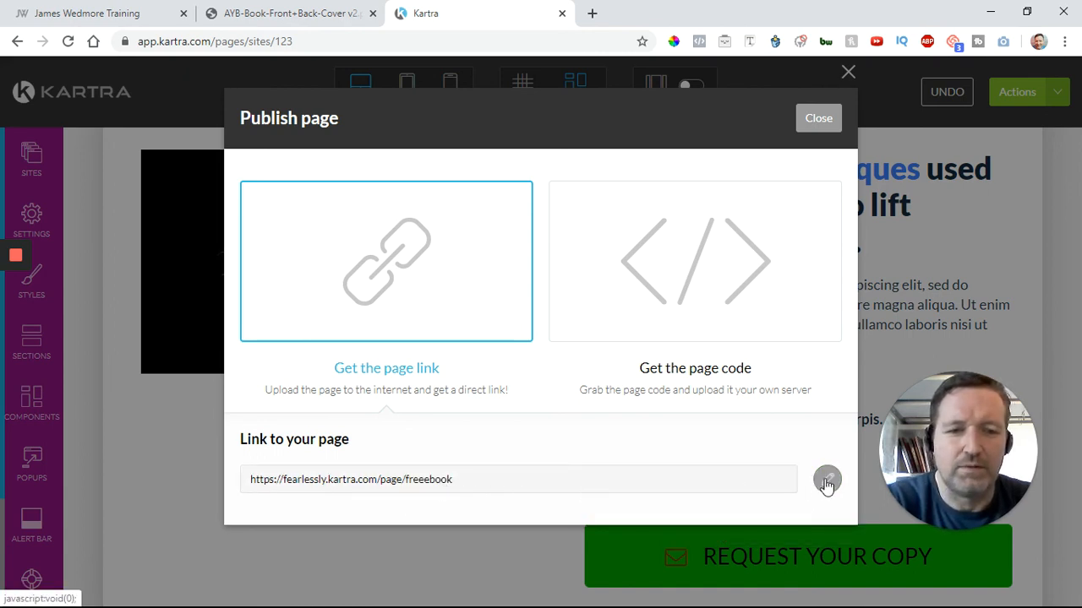
# Correct the page link's ending to "freebook" by removing the extra letter, and save it
pyautogui.click(551, 485)
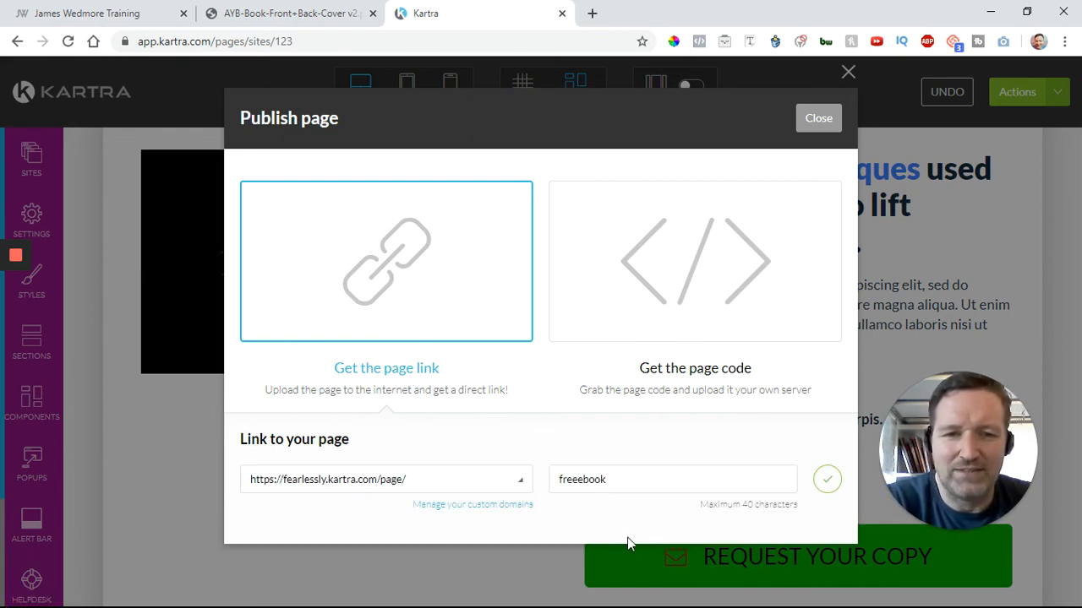
pyautogui.click(581, 480)
pyautogui.press('BackSpace')
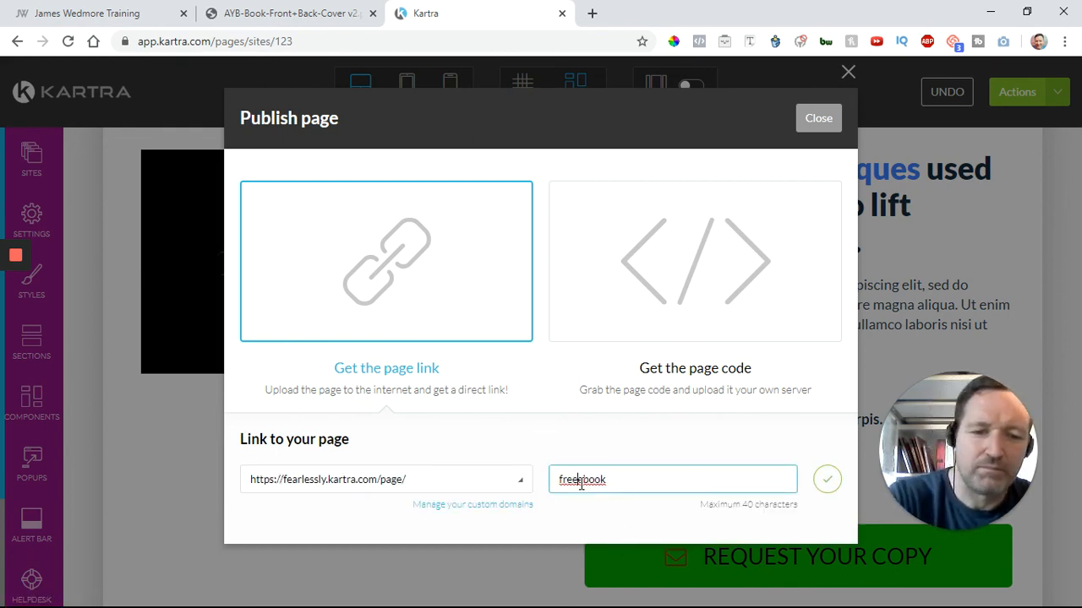
pyautogui.click(828, 481)
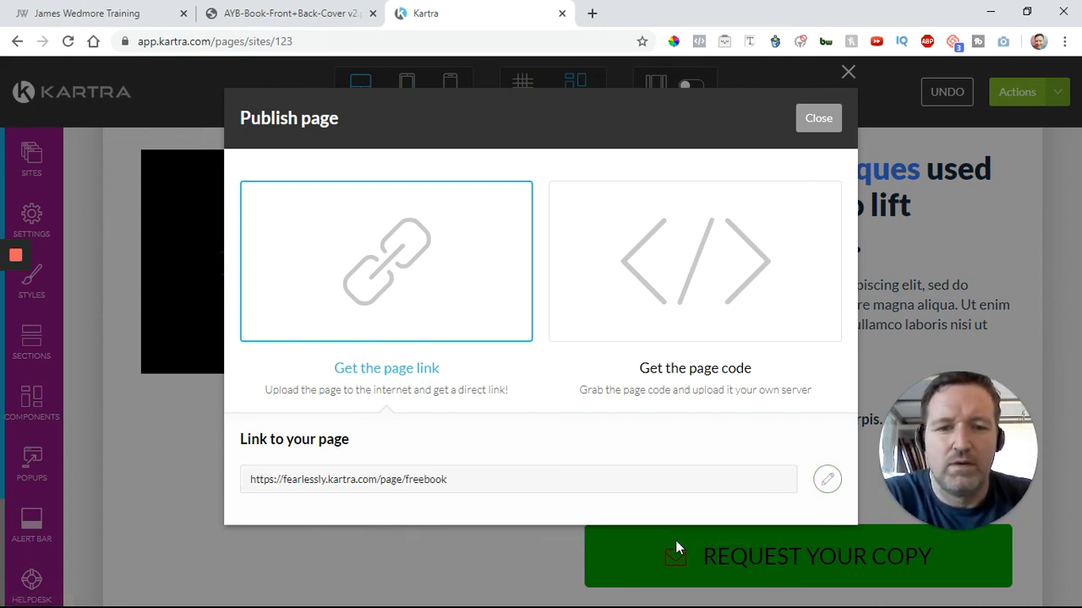
# Copy the published page's link, open it in a new browser tab and check the live page from header to footer
pyautogui.click(436, 483)
pyautogui.hotkey('ctrl', 'c')
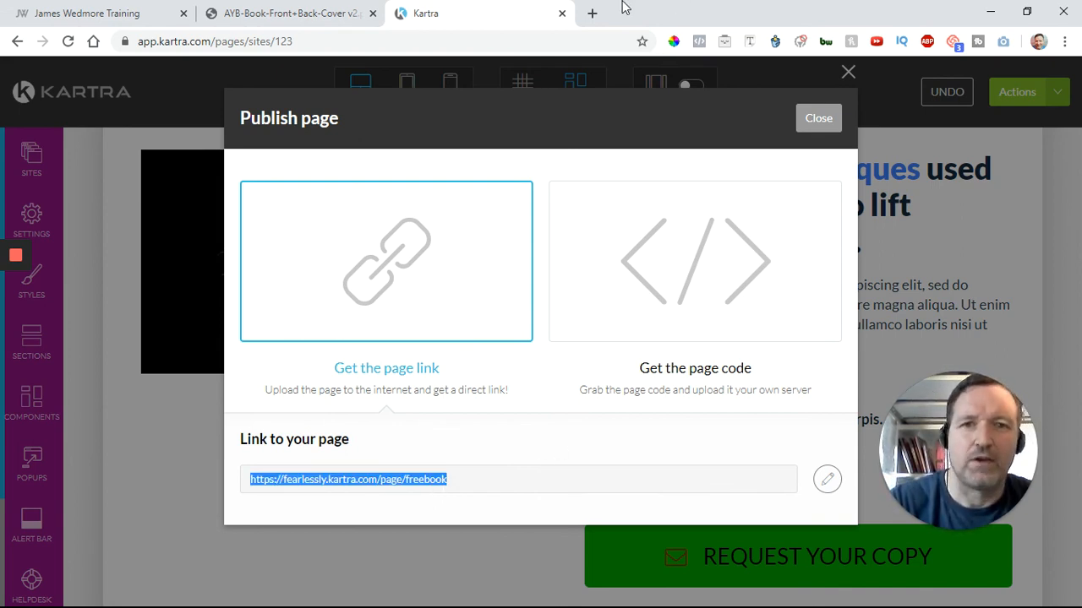
pyautogui.click(594, 15)
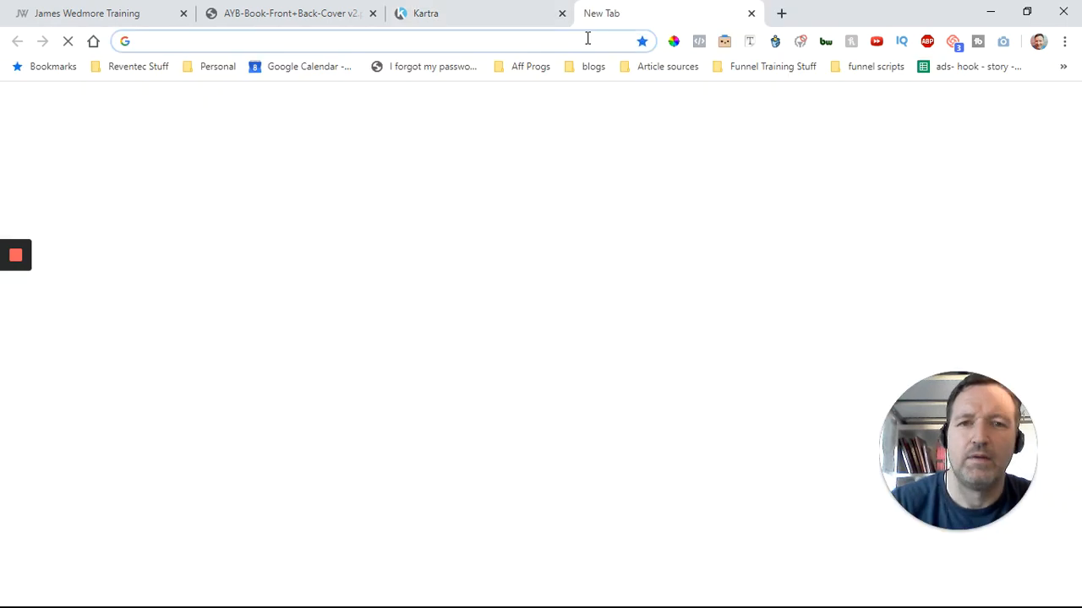
pyautogui.click(588, 39)
pyautogui.hotkey('ctrl', 'v')
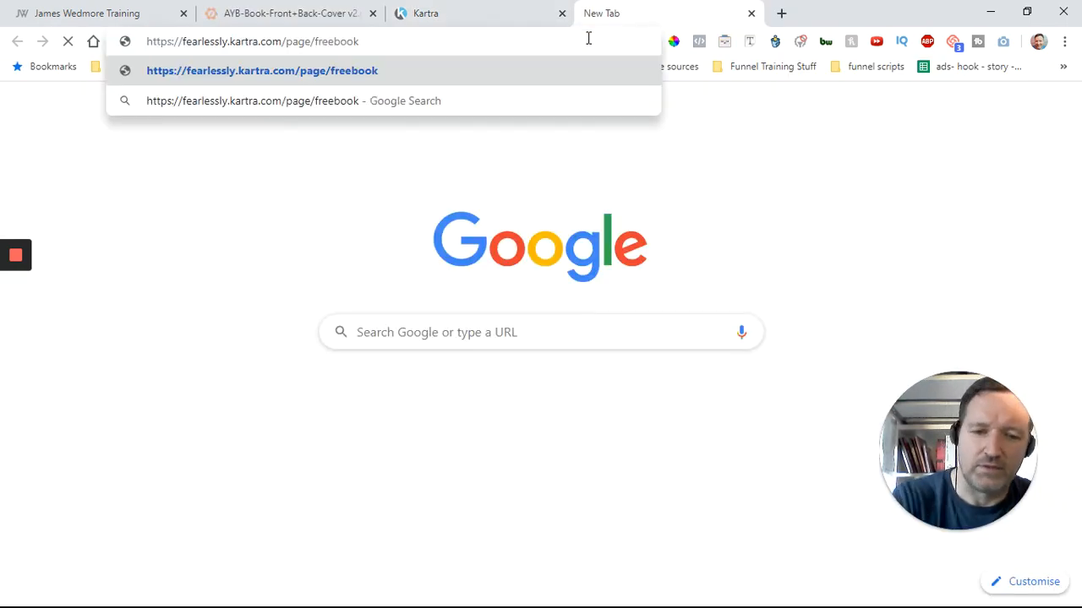
pyautogui.press('Return')
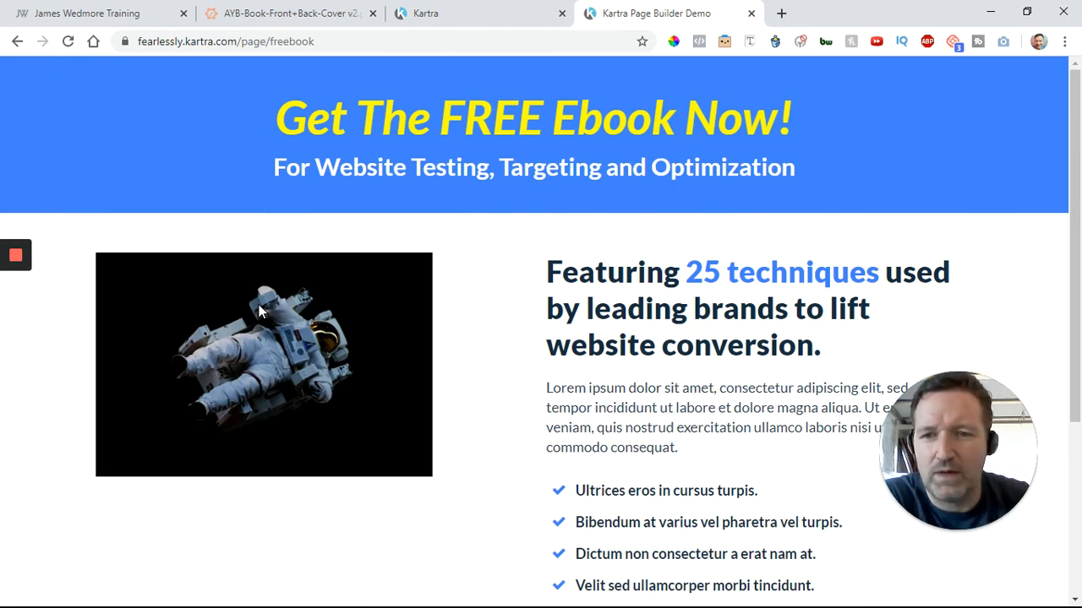
pyautogui.scroll(-3, 494, 332)
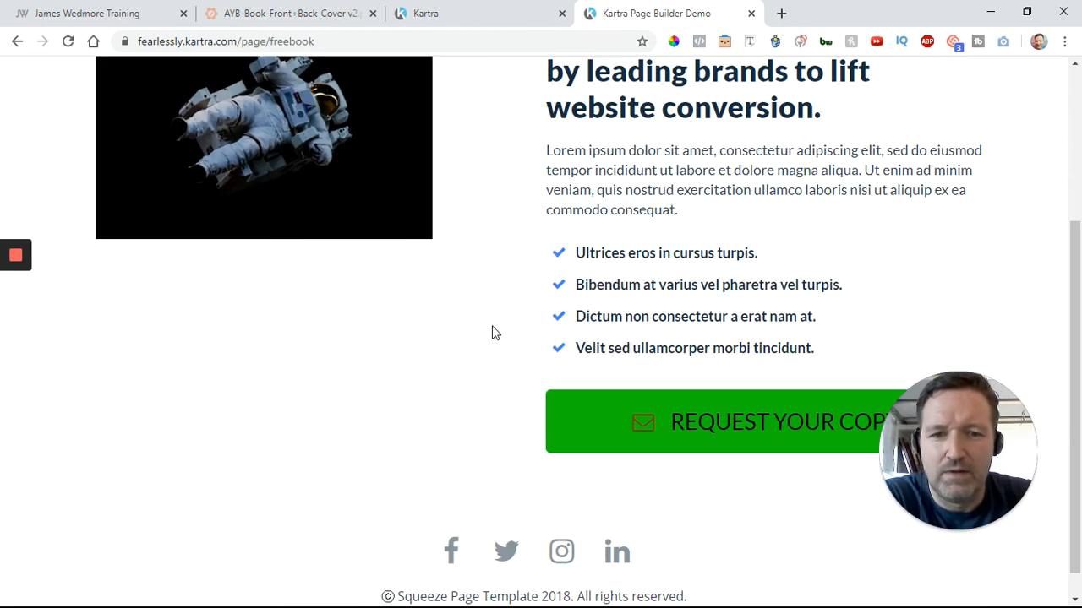
pyautogui.scroll(3, 352, 461)
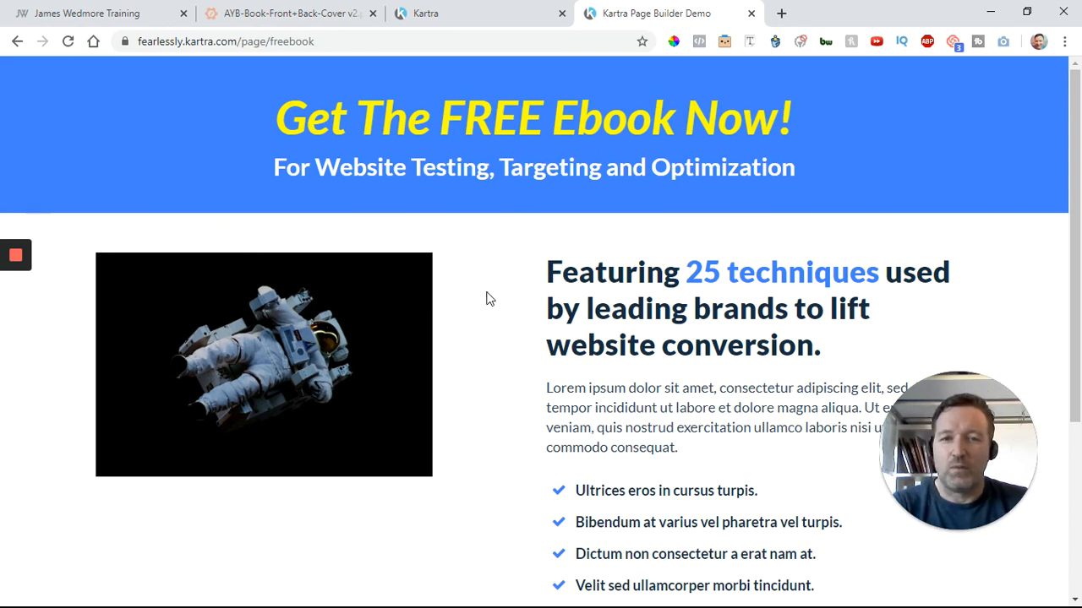
pyautogui.moveTo(14, 296)
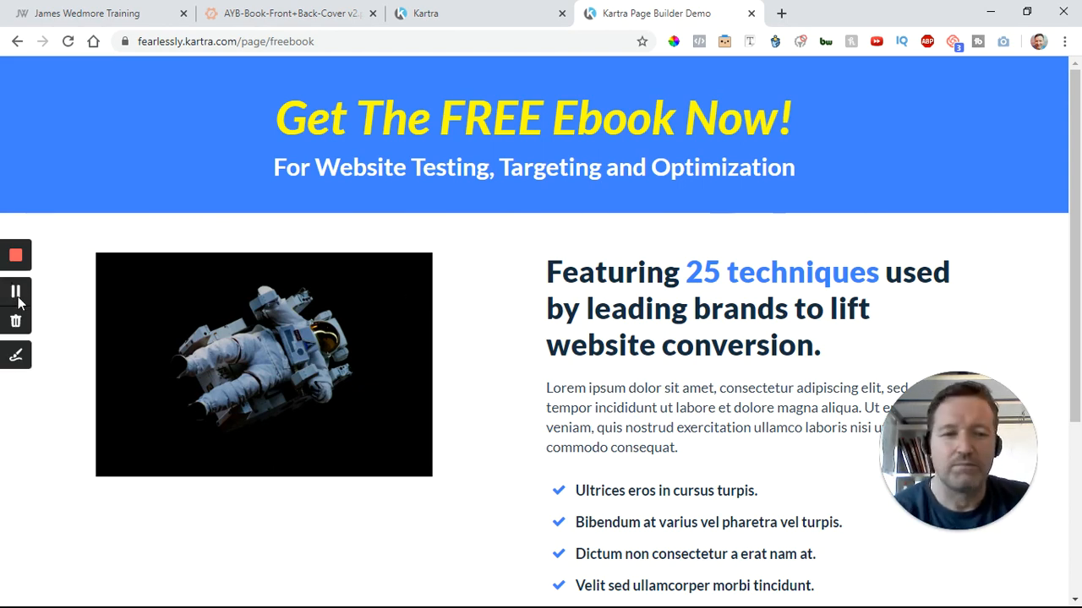